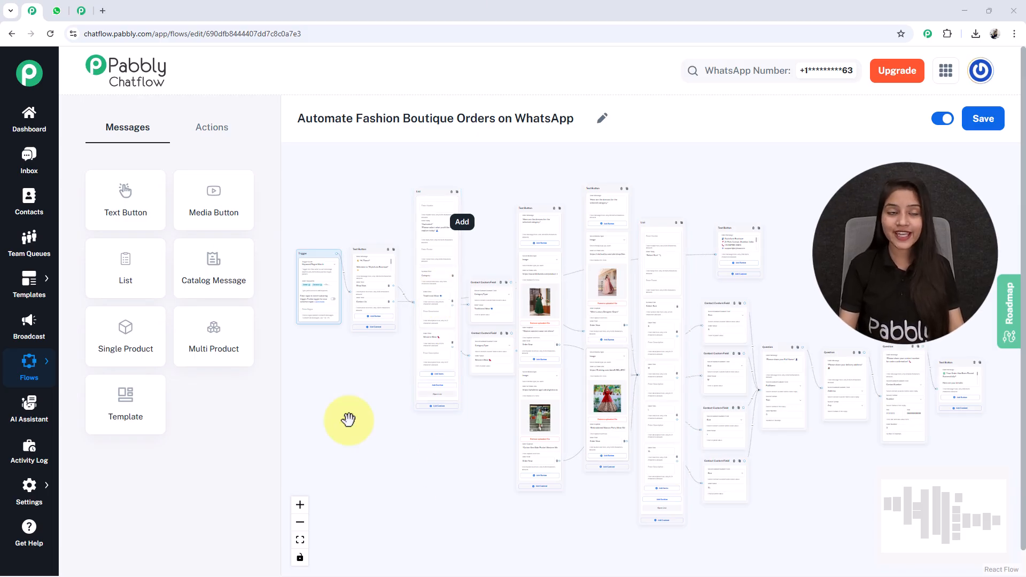
Switch to WhatsApp Web and send the message "Order" in the Boutique chat.
left_click(56, 12)
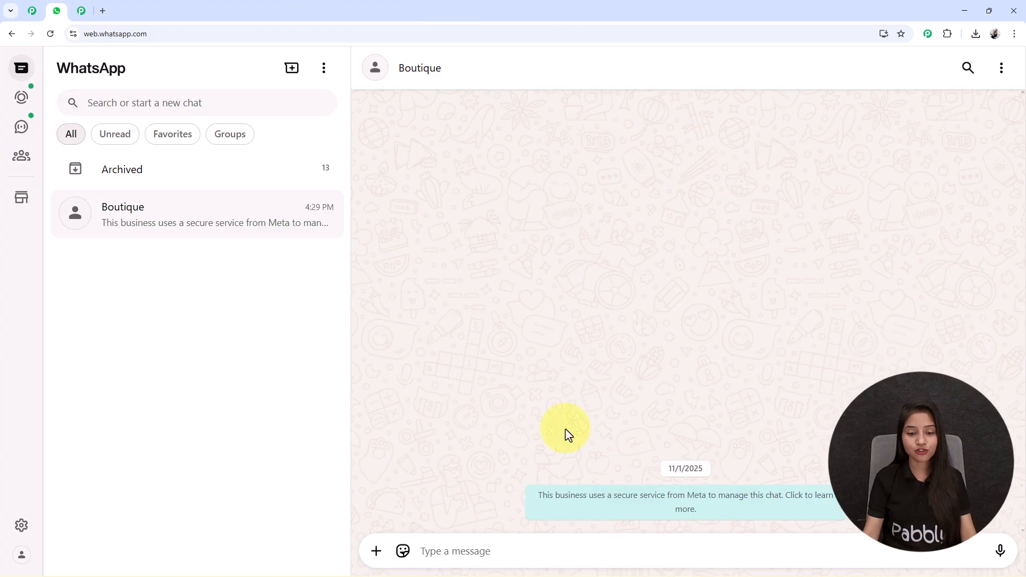
left_click(435, 553)
type("p")
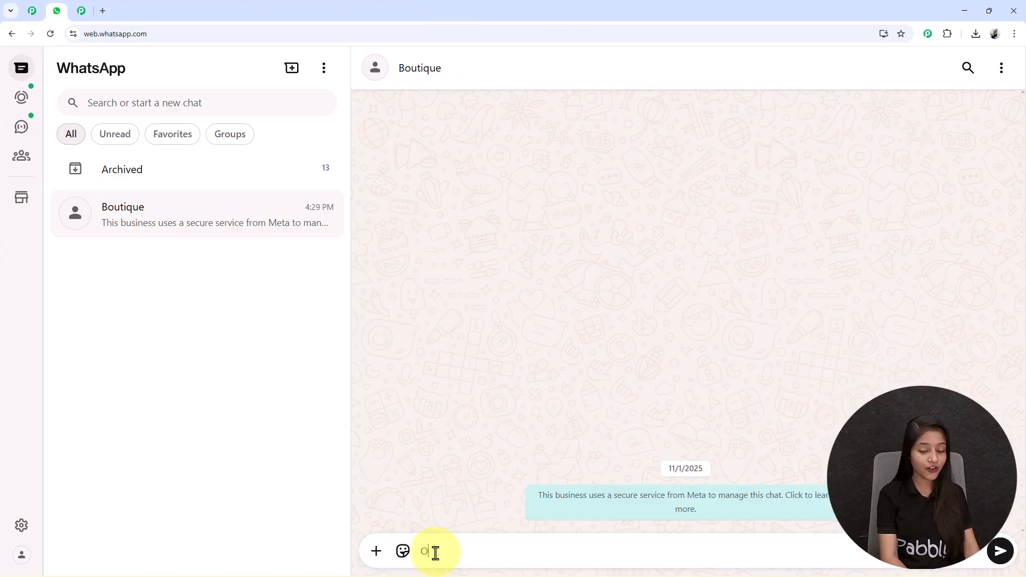
type("rder")
key("Return")
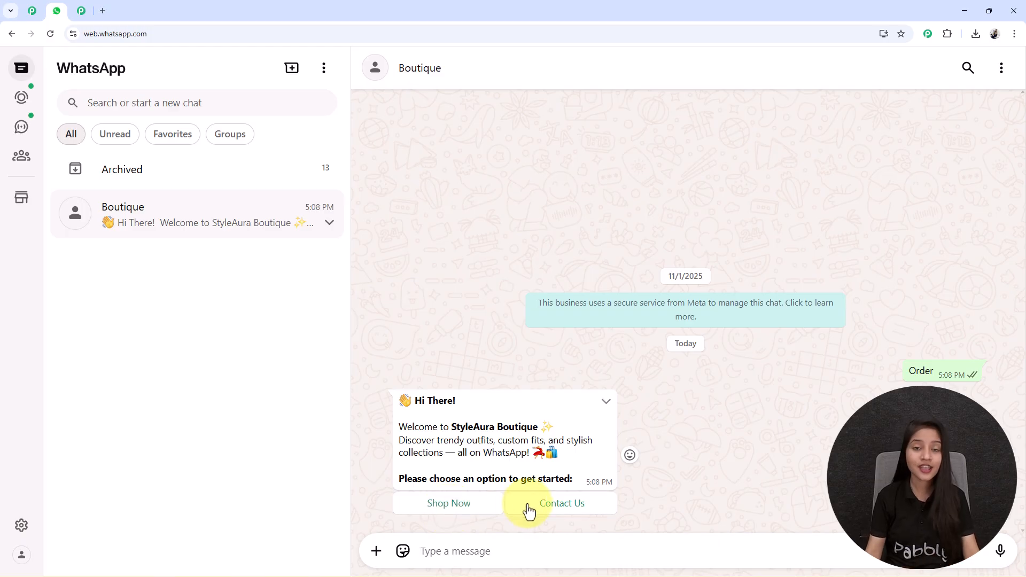
Choose Shop Now in the welcome message and send Western Wear as the category to explore.
left_click(460, 512)
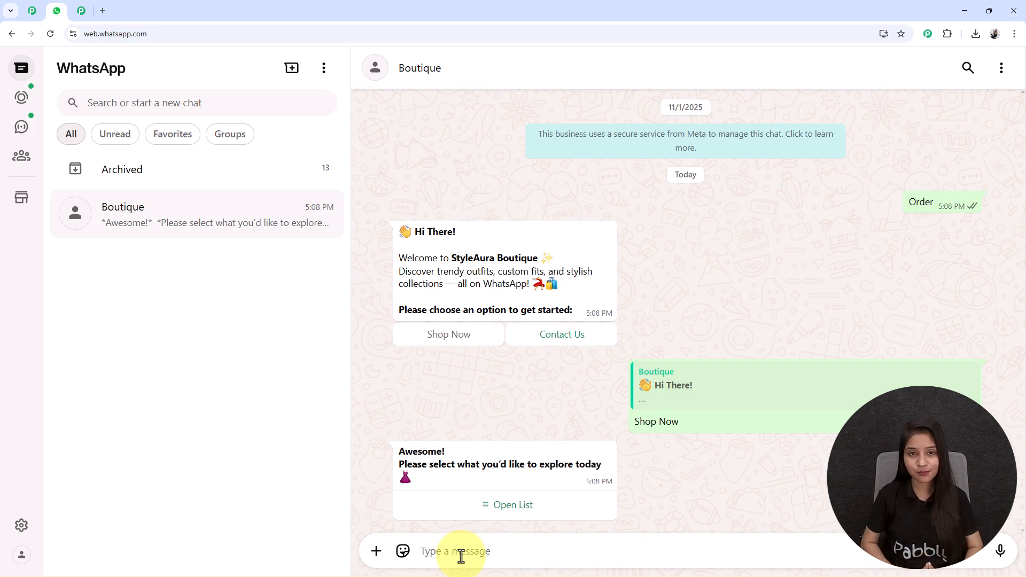
left_click(519, 507)
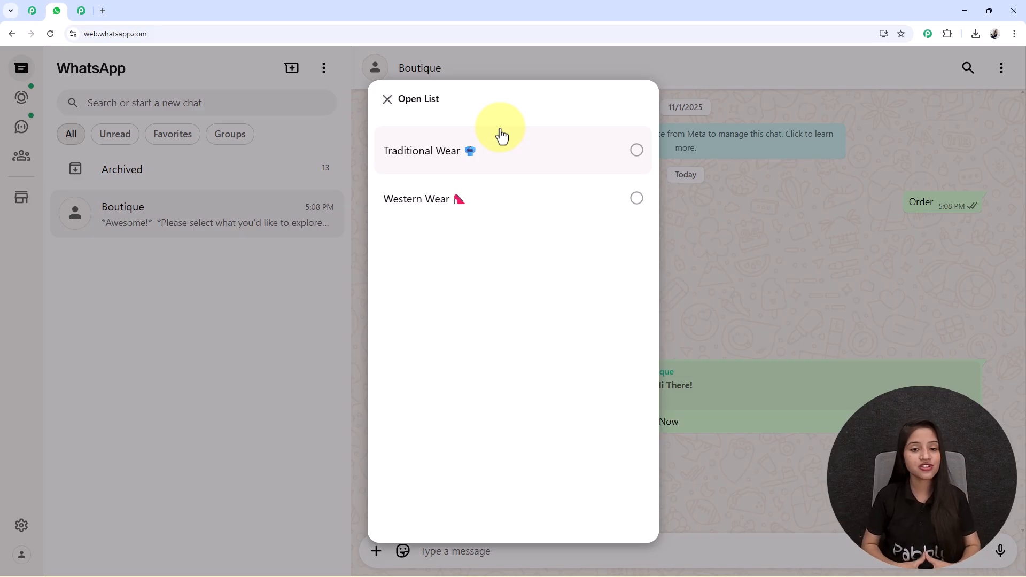
left_click(508, 221)
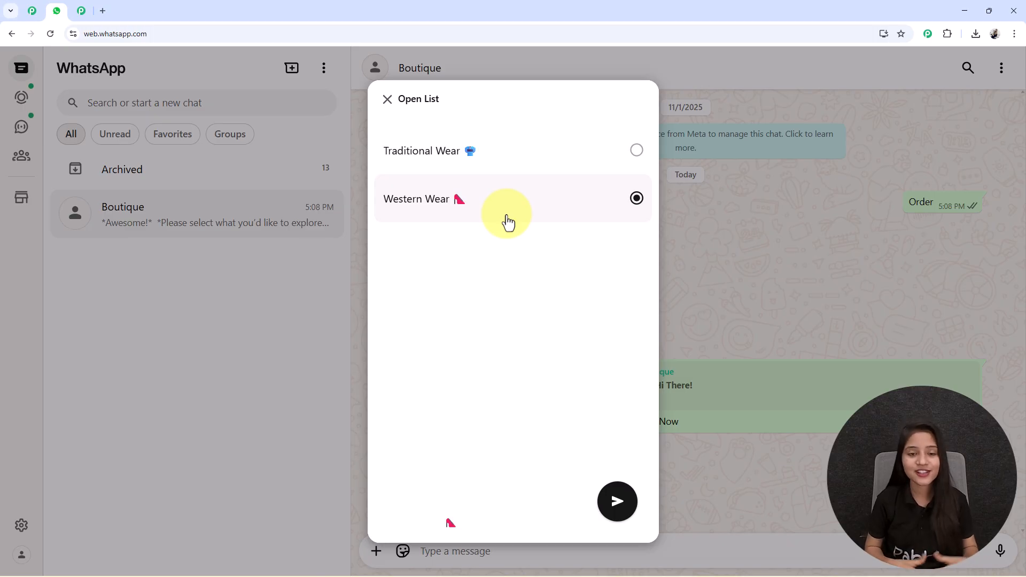
left_click(614, 514)
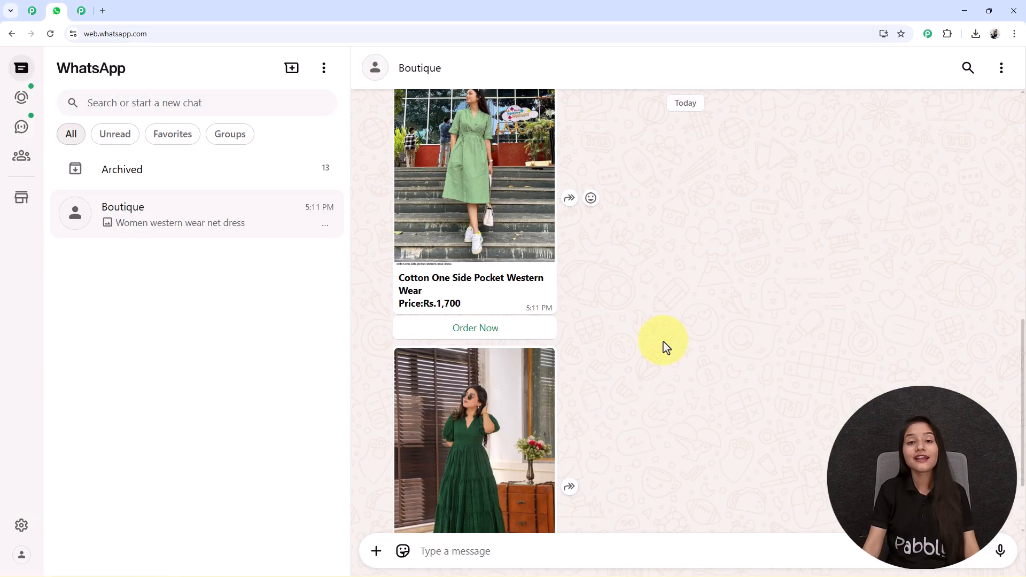
Look through the offered dresses and order the Cotton One Side Pocket Western Wear.
scroll(502, 470, "down", 4)
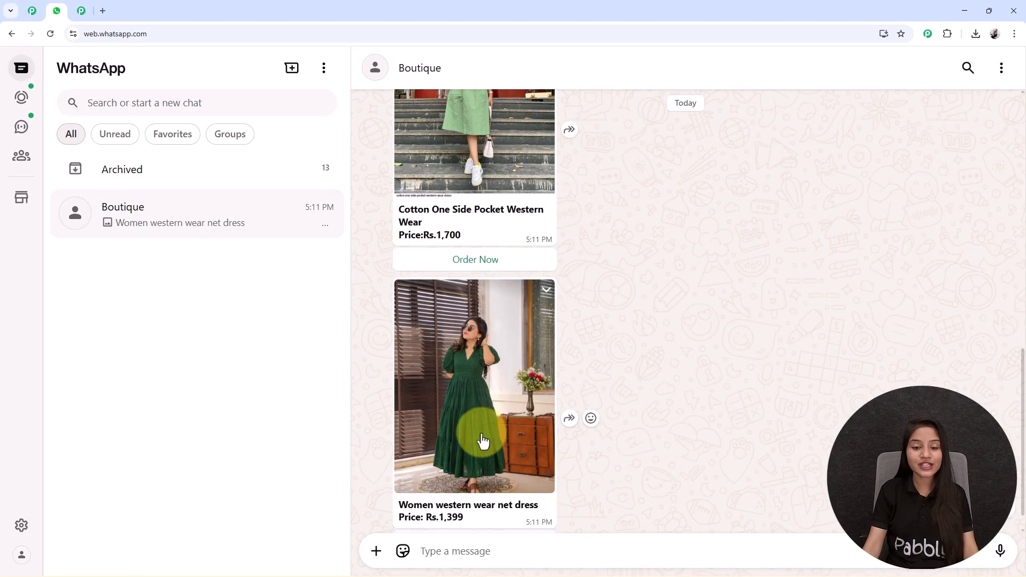
scroll(432, 198, "up", 4)
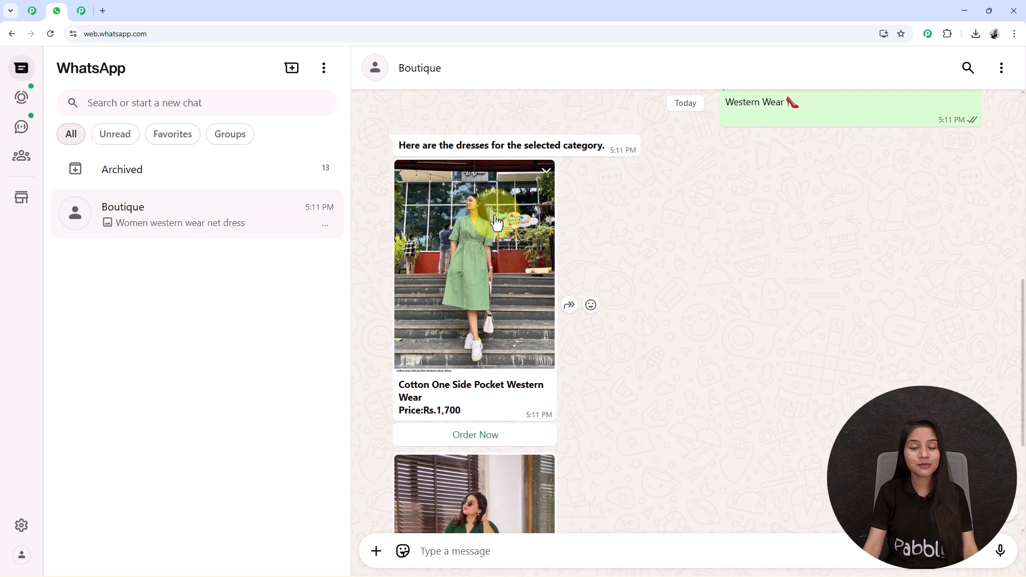
scroll(496, 331, "down", 4)
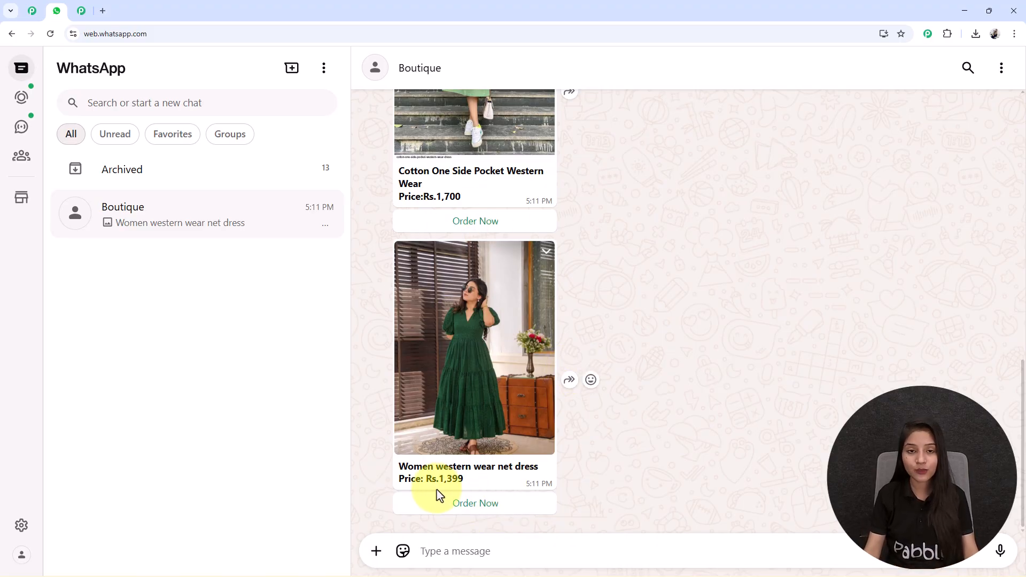
scroll(472, 523, "up", 5)
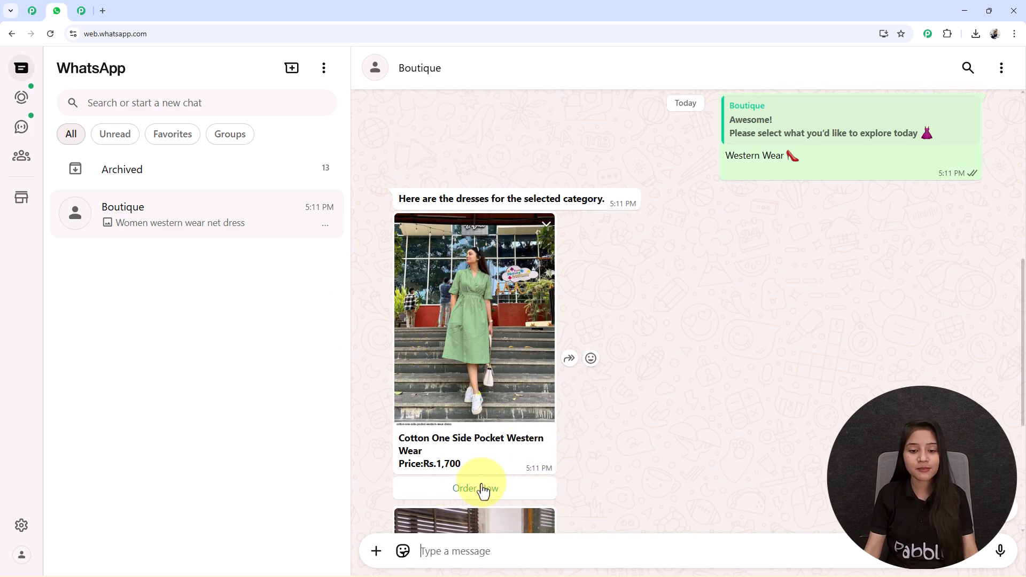
left_click(474, 491)
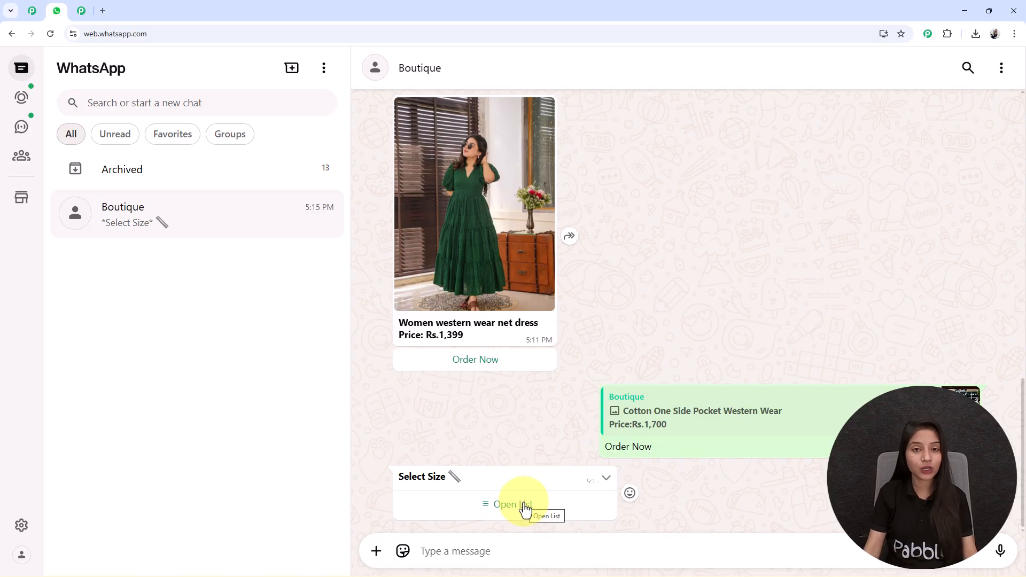
Select size S from the dress size list and send it.
left_click(524, 507)
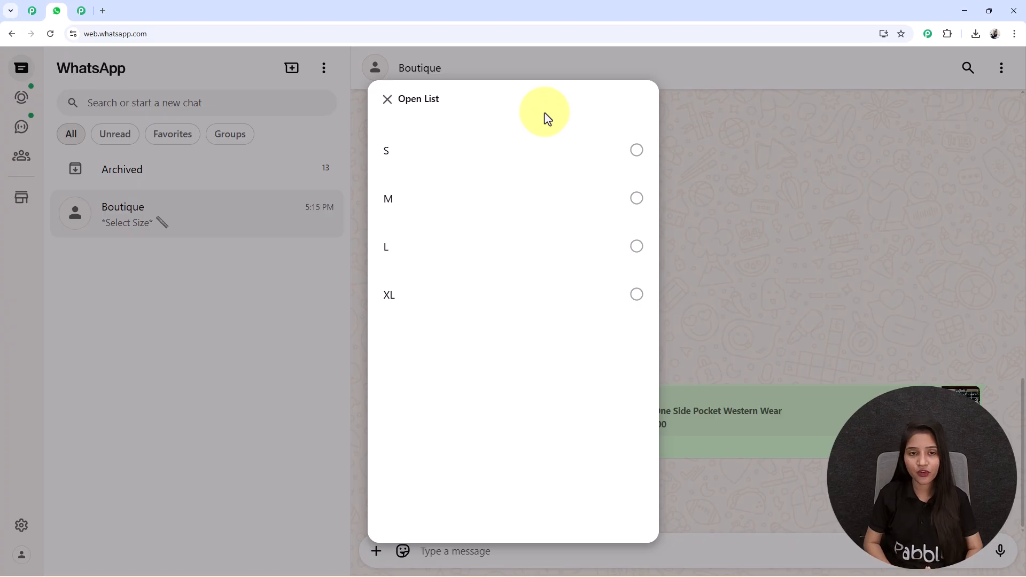
left_click(543, 151)
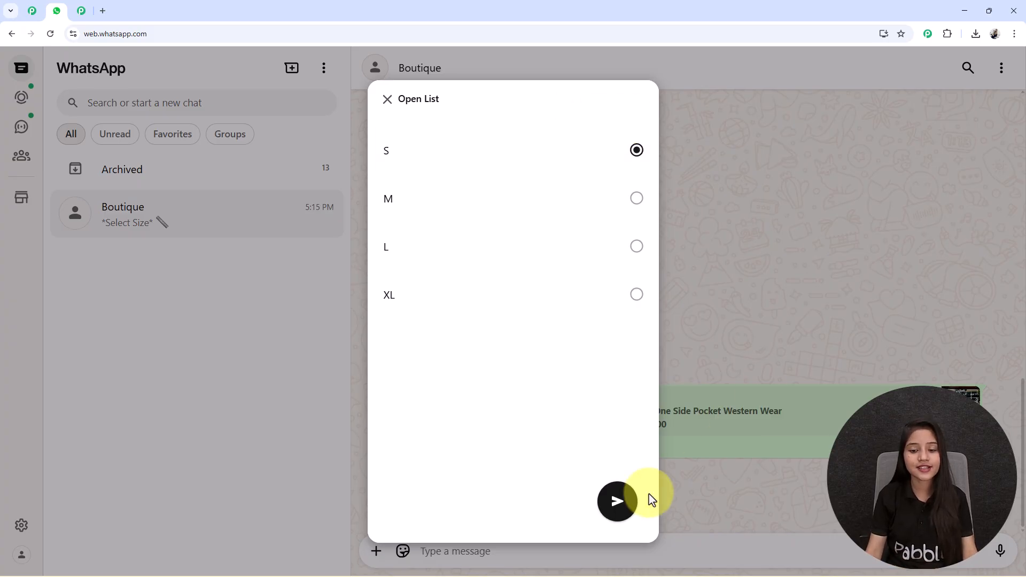
left_click(616, 499)
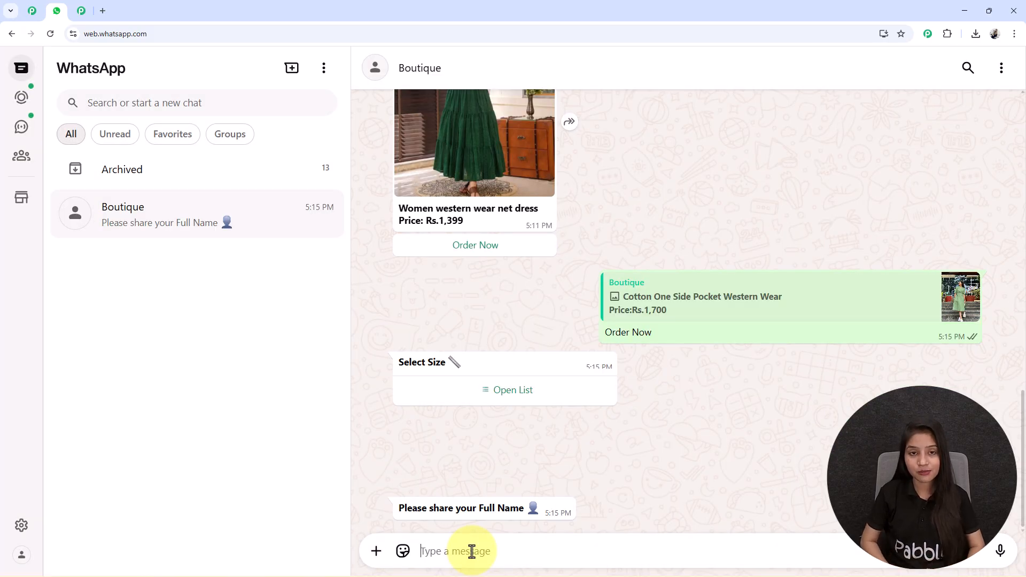
Send the customer's full name, delivery address and contact number in reply to the prompts, and review the order summary.
type("Test")
key("Return")
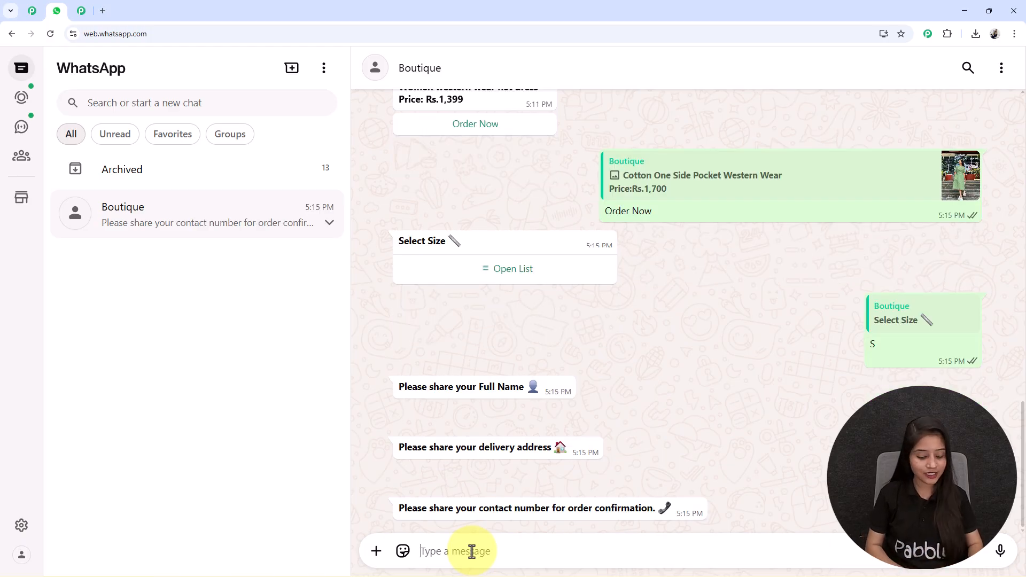
type("8989898989")
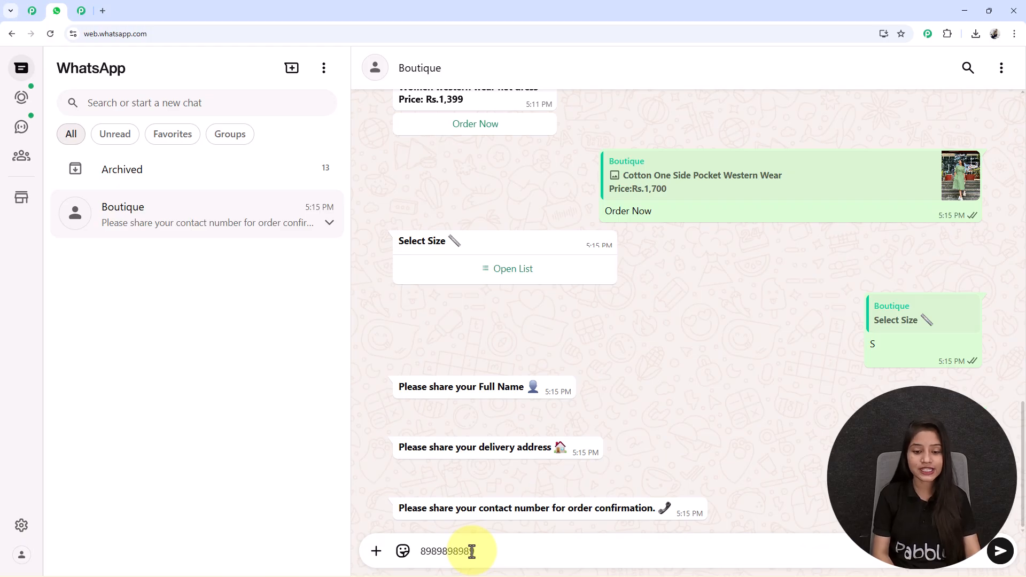
key("Return")
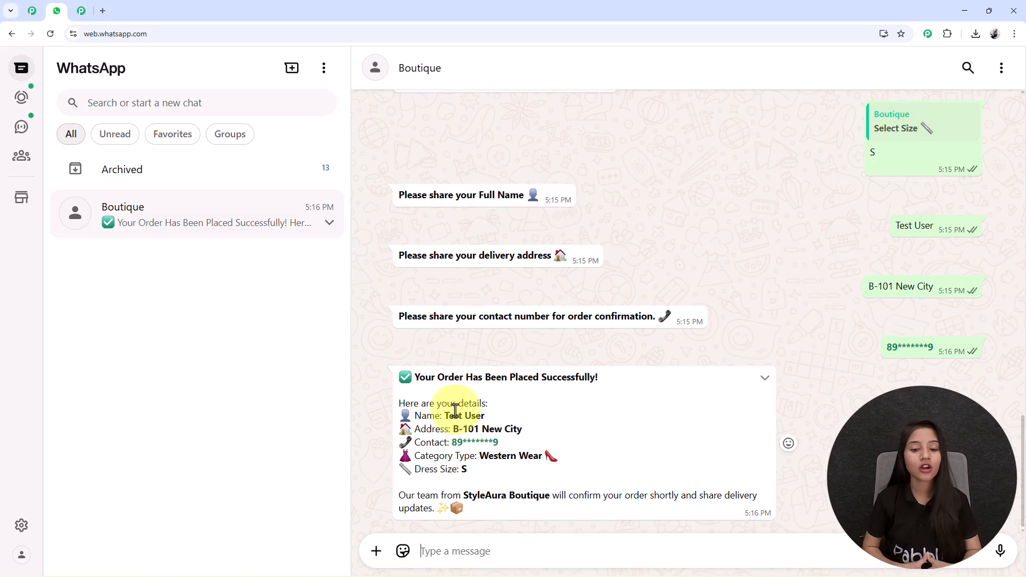
left_click_drag(439, 414, 517, 415)
left_click(481, 429)
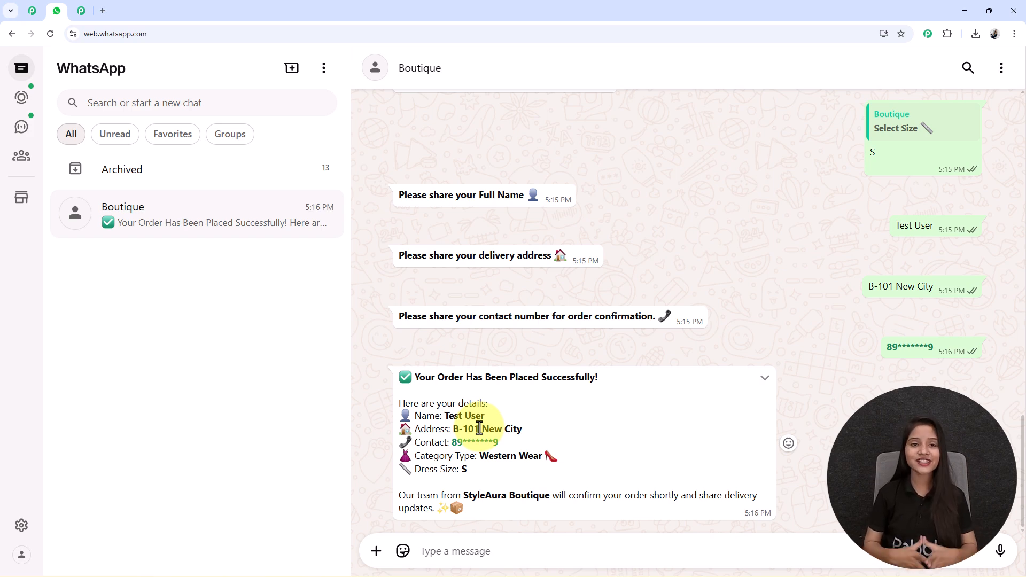
Open pabbly.com/chatflow in a new browser tab and look through the landing page.
left_click(102, 11)
left_click(118, 34)
type("pa")
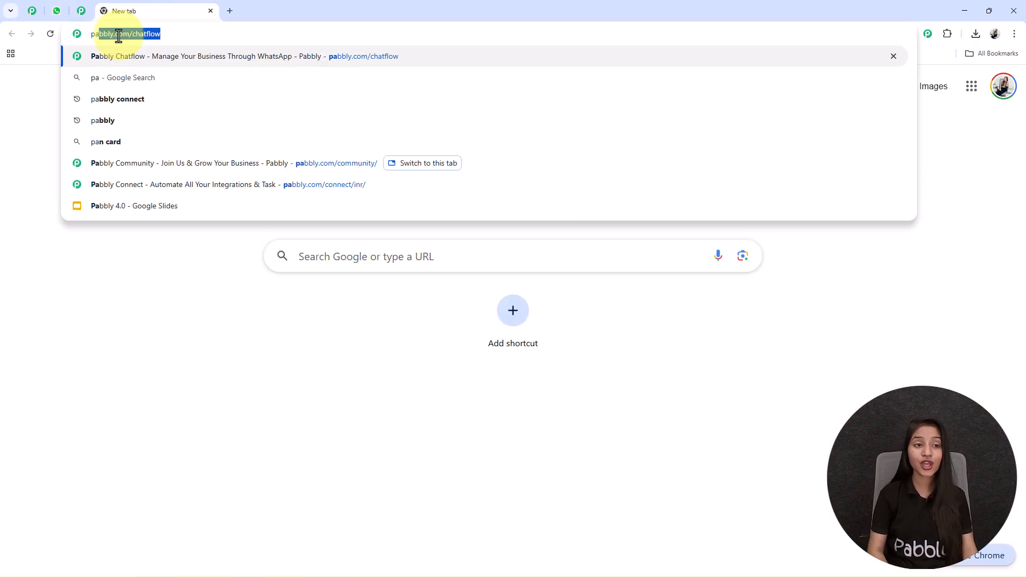
key("Right")
key("Return")
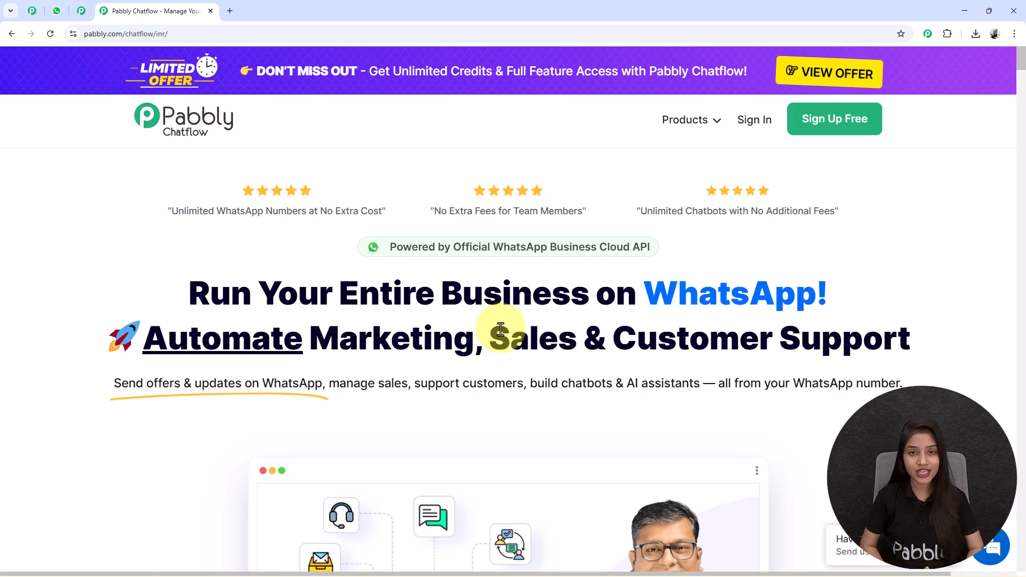
scroll(501, 328, "down", 4)
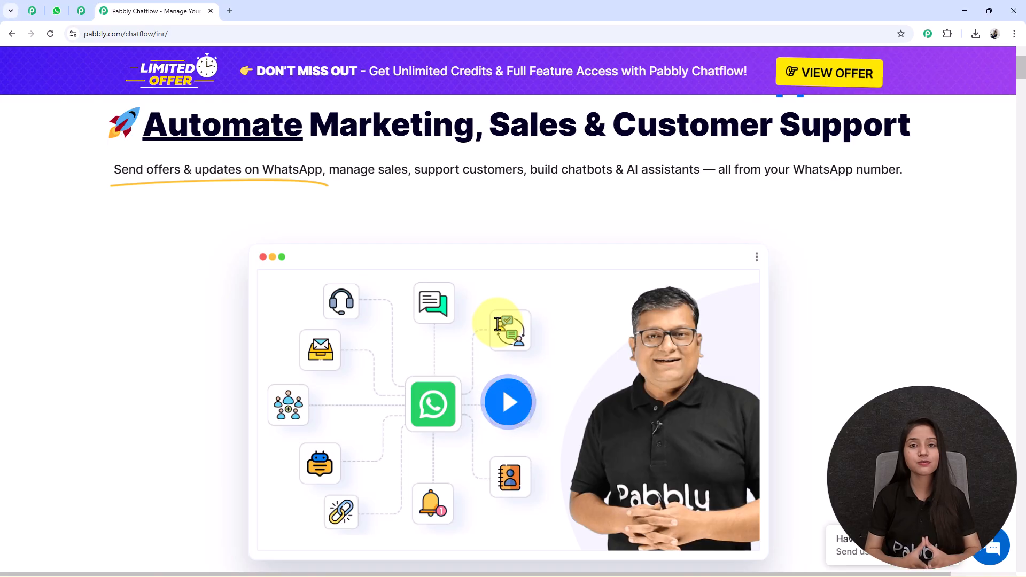
scroll(497, 324, "down", 5)
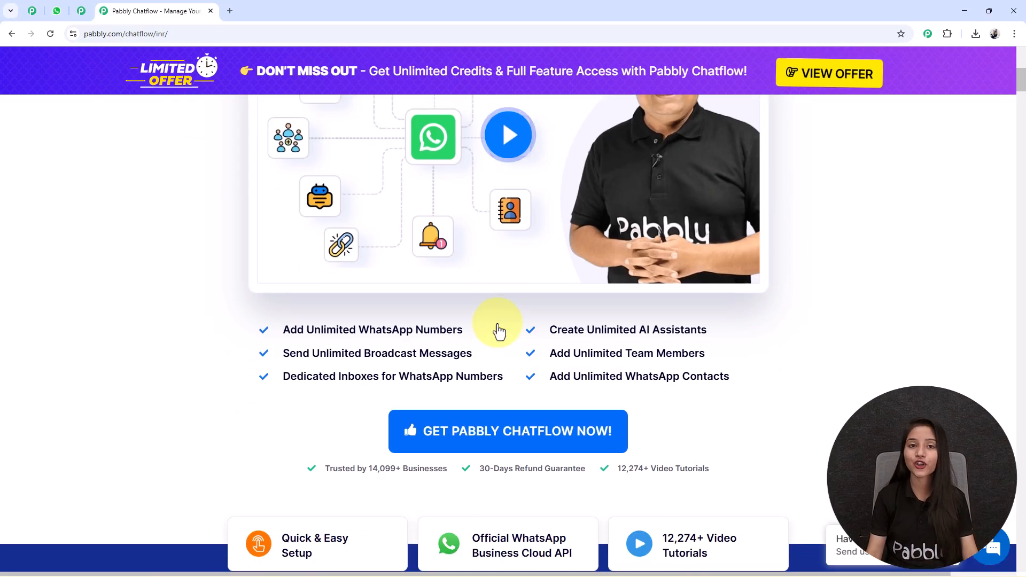
scroll(497, 331, "up", 7)
scroll(499, 331, "down", 4)
scroll(499, 331, "up", 6)
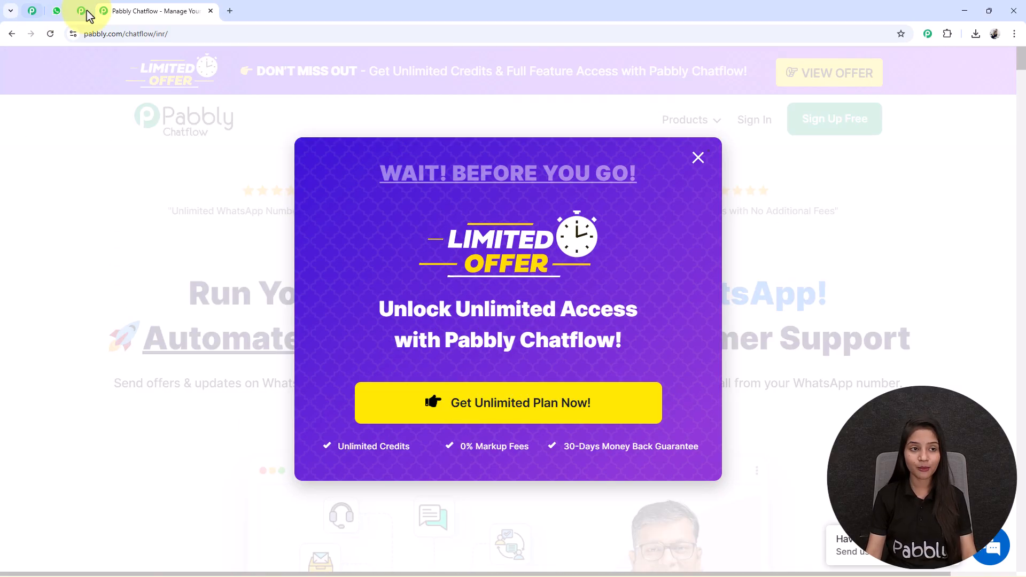
Switch to the Pabbly Community page and look through its introduction and membership benefits.
left_click(81, 11)
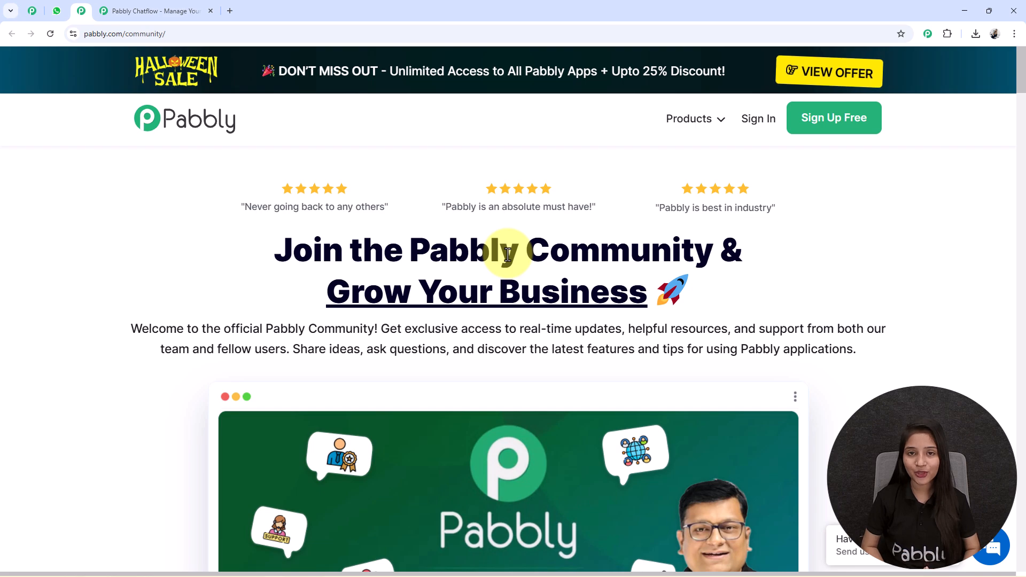
scroll(557, 305, "down", 5)
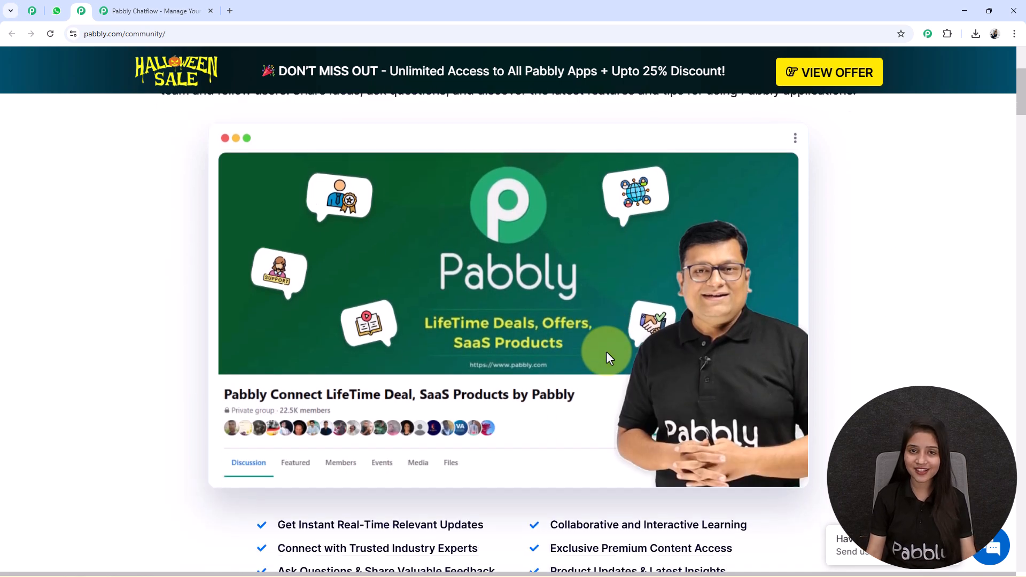
scroll(607, 353, "down", 5)
scroll(608, 353, "up", 8)
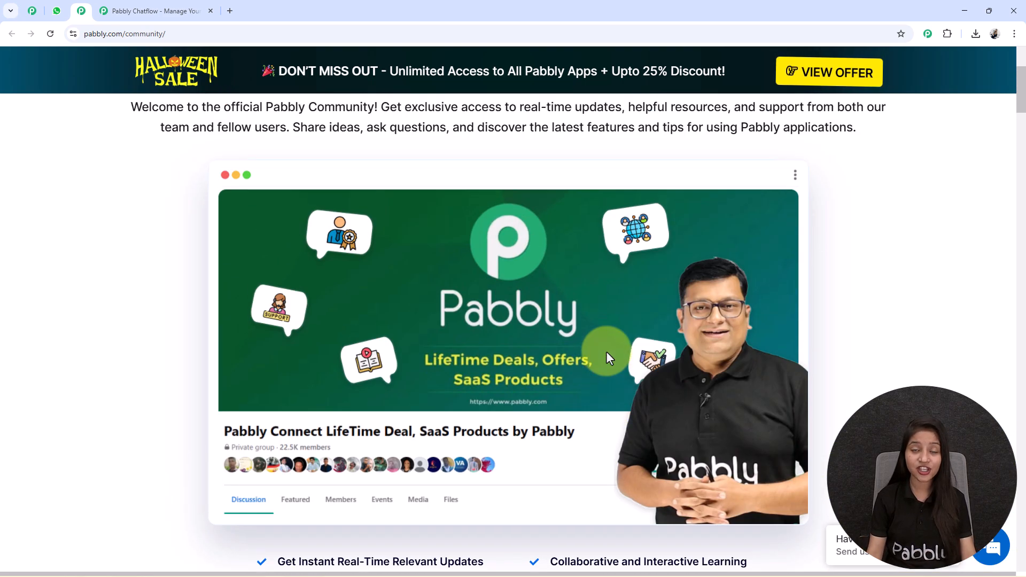
scroll(606, 351, "up", 2)
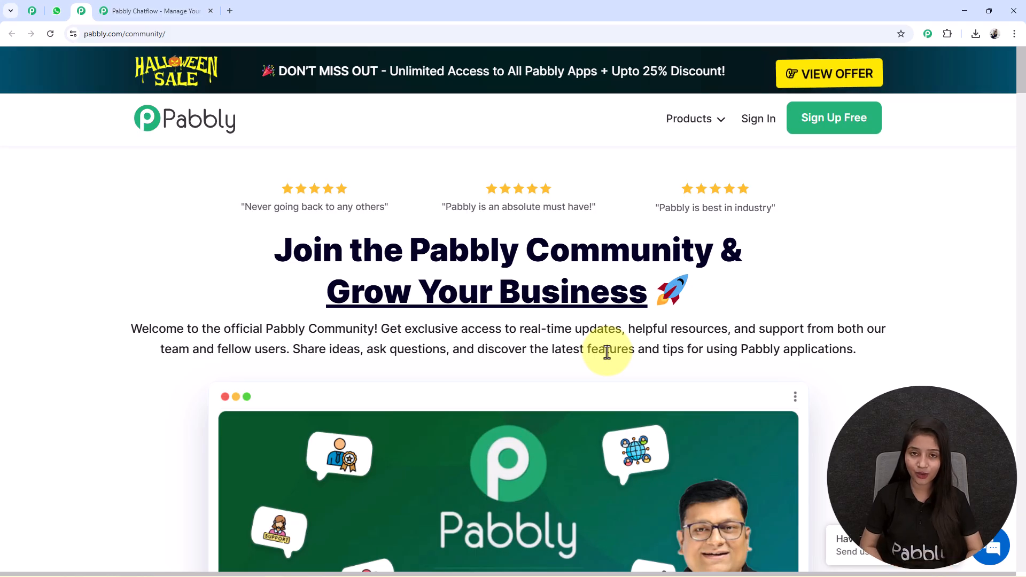
scroll(620, 347, "down", 10)
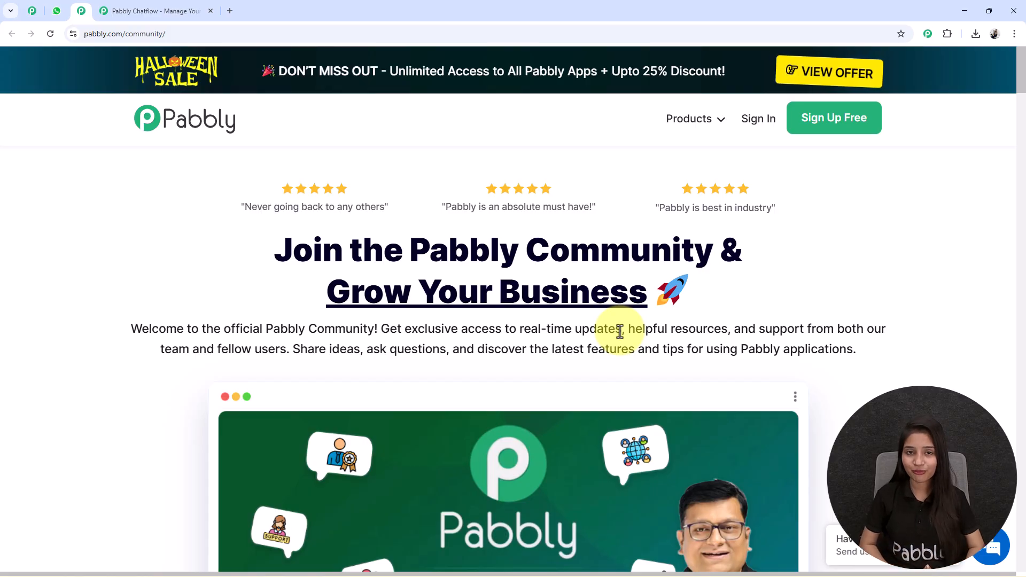
Return to the Pabbly Chatflow landing page, sign in, and access Pabbly Chatflow from the list of all Pabbly apps.
left_click(155, 11)
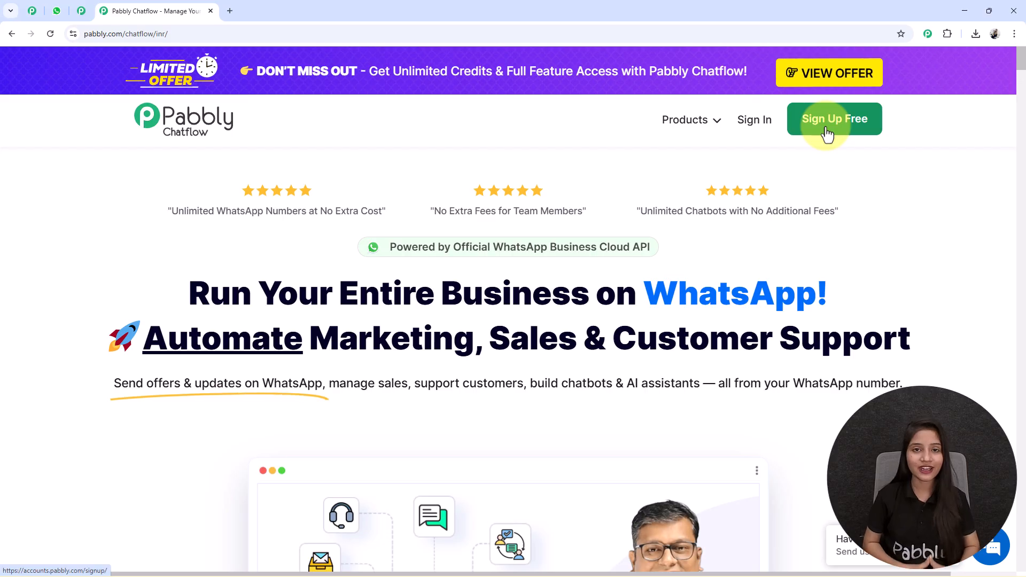
left_click(755, 120)
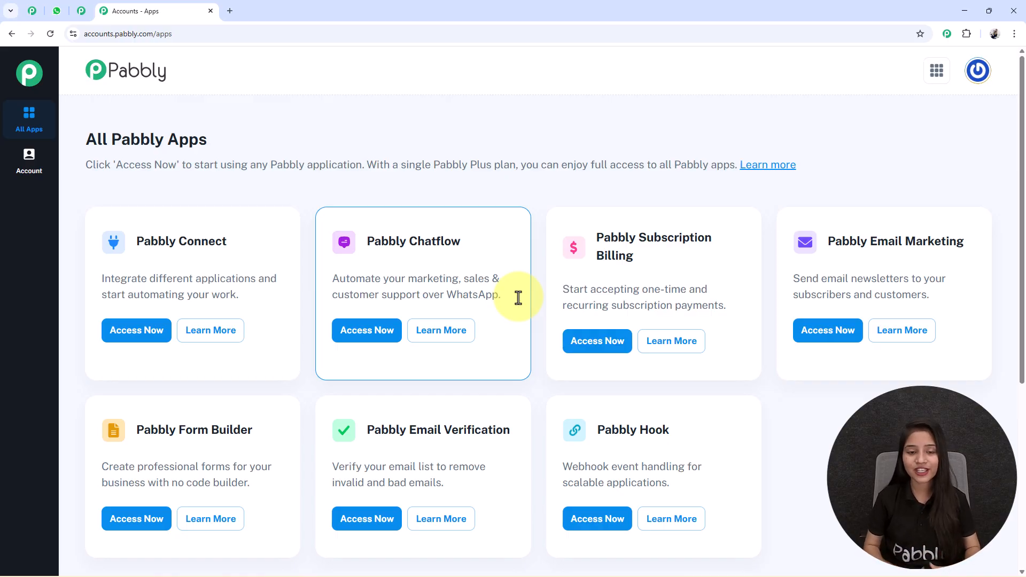
left_click_drag(365, 241, 480, 246)
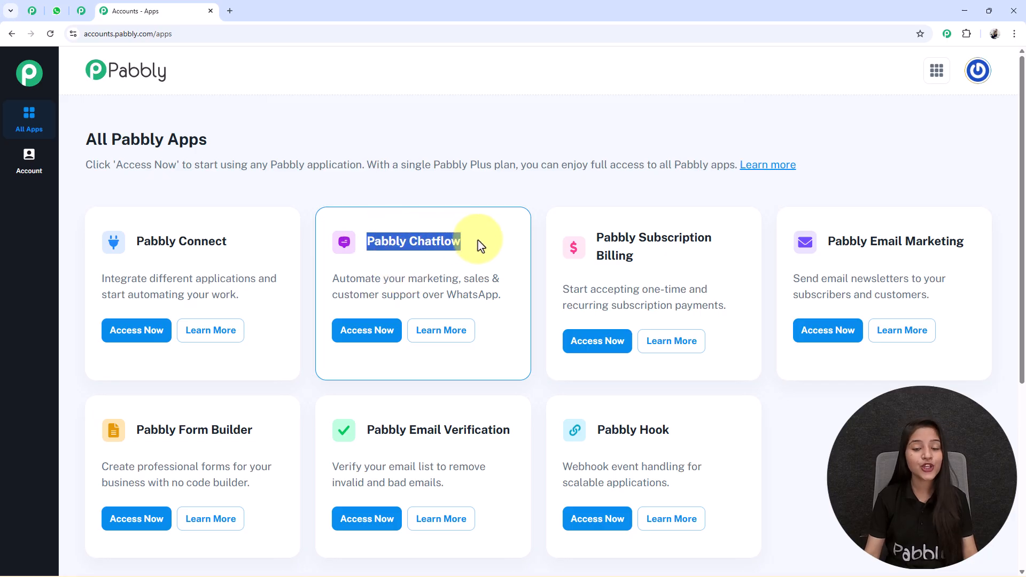
left_click(480, 245)
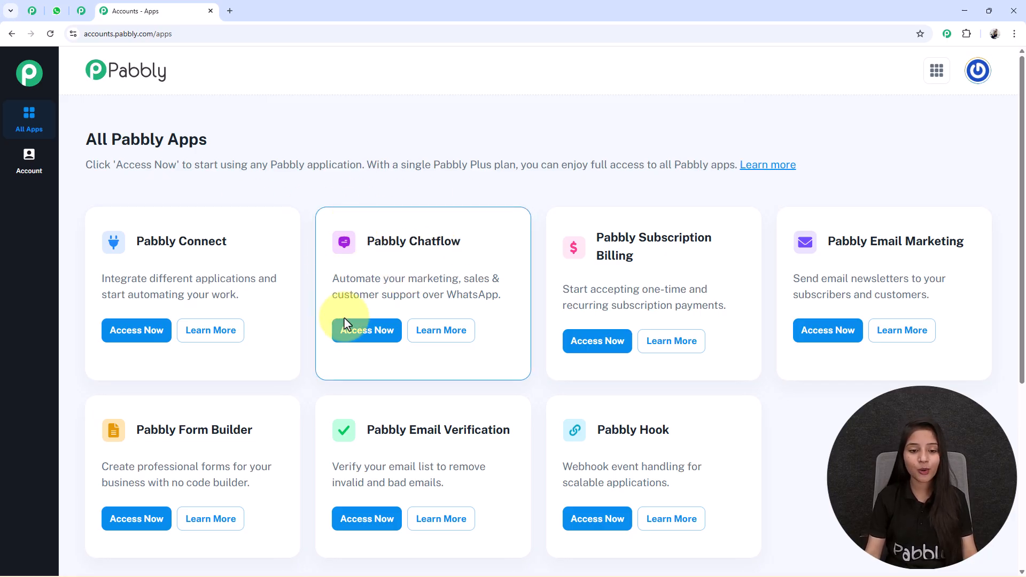
left_click(361, 333)
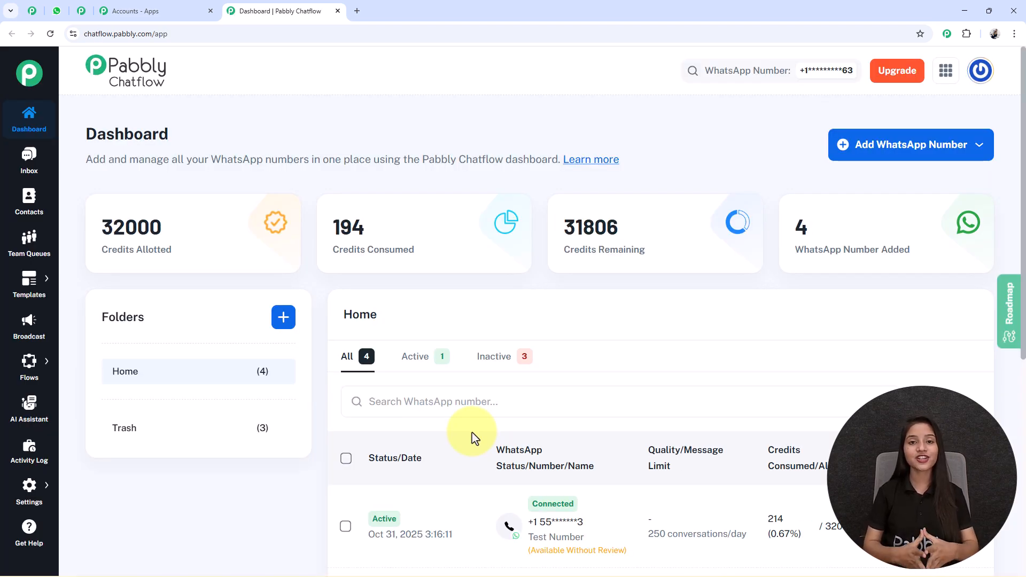
Examine the dashboard figures for credits allotted, consumed and remaining, and for WhatsApp numbers added.
left_click_drag(99, 214, 172, 250)
left_click_drag(332, 217, 458, 268)
left_click_drag(565, 217, 647, 251)
left_click_drag(795, 214, 935, 257)
left_click(708, 149)
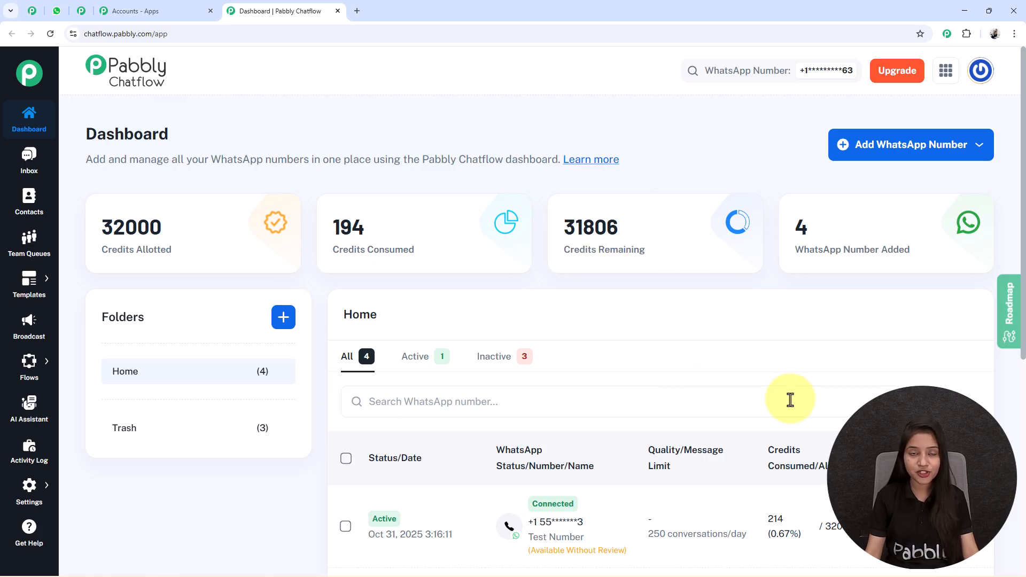
Examine the dashboard's options for adding a WhatsApp number and creating a folder, and its list of added numbers.
left_click(892, 154)
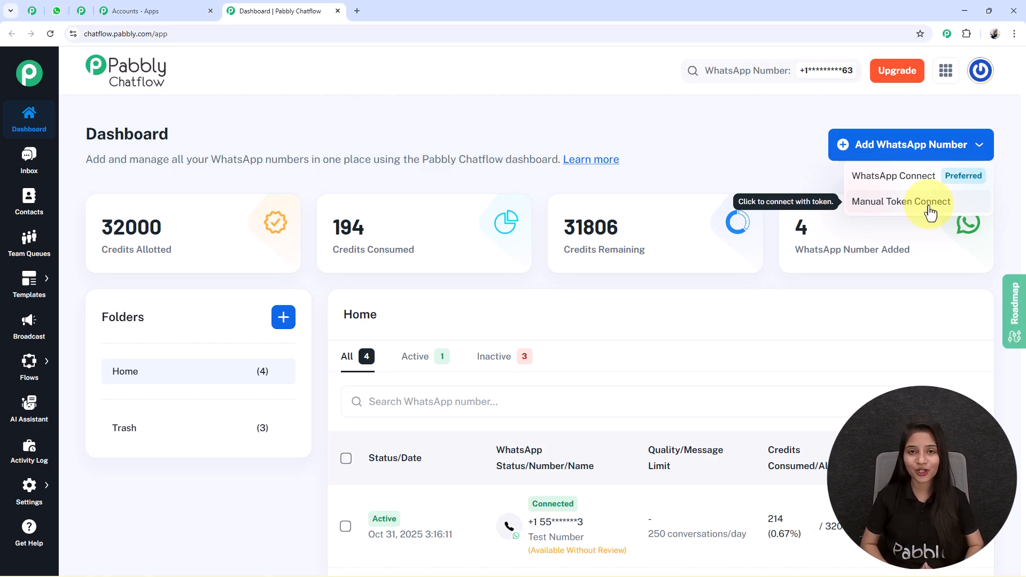
left_click(407, 232)
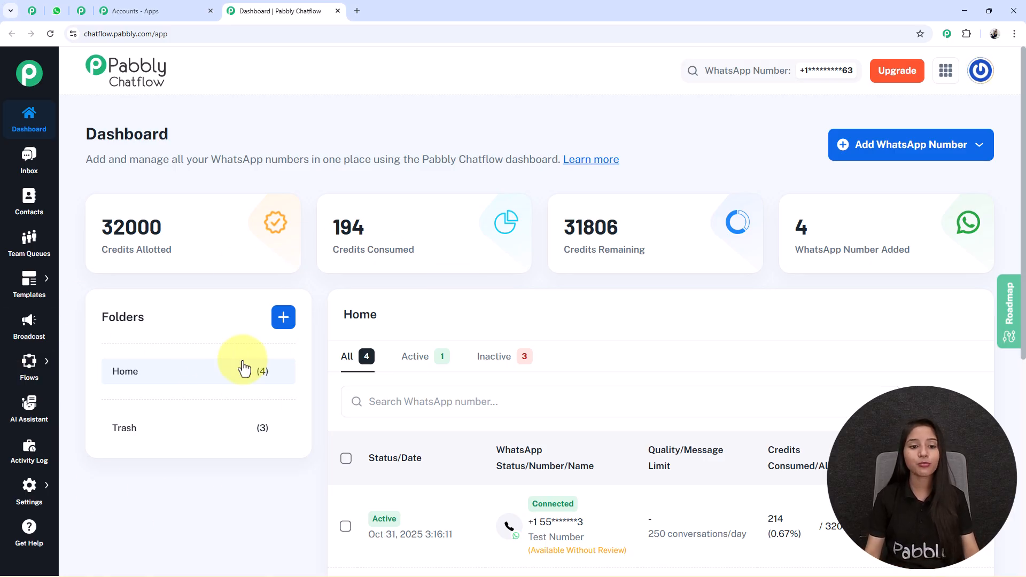
left_click(284, 321)
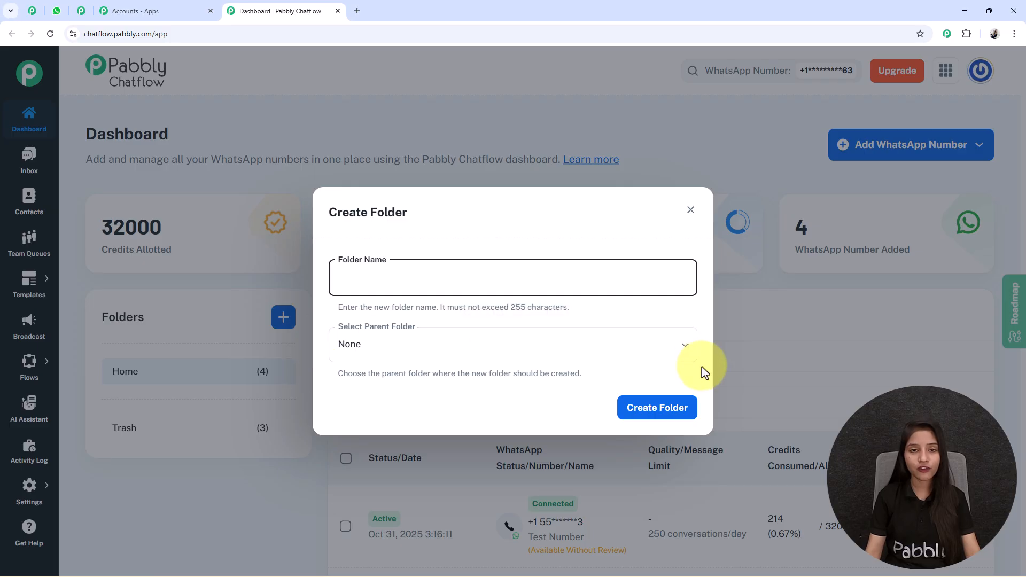
left_click(691, 210)
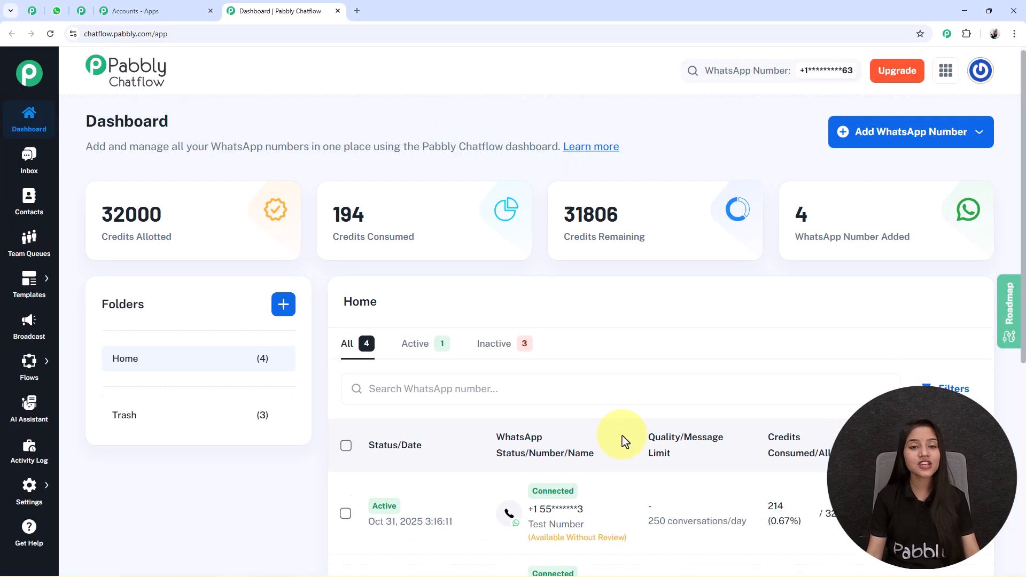
scroll(620, 435, "down", 1)
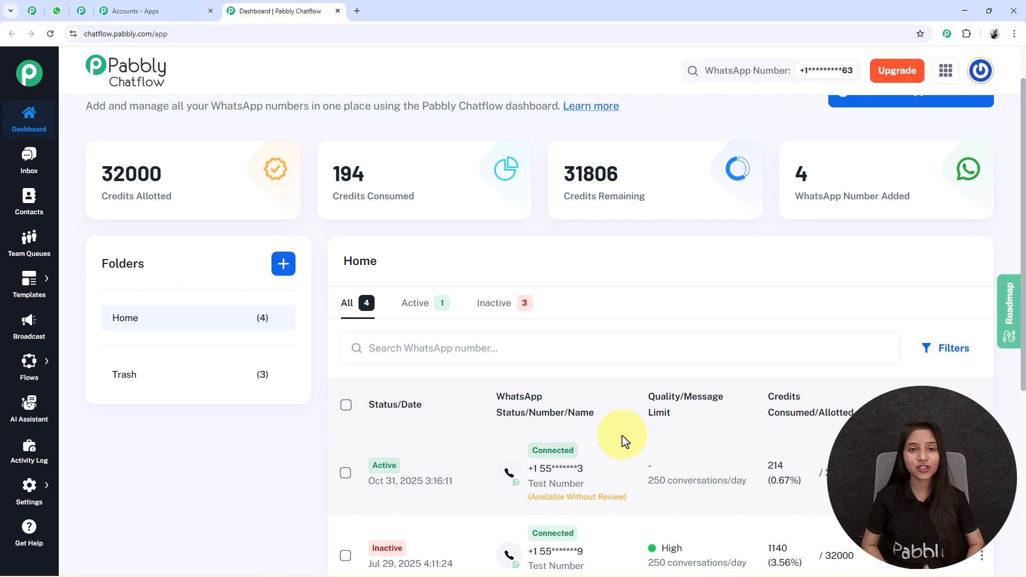
scroll(621, 441, "up", 1)
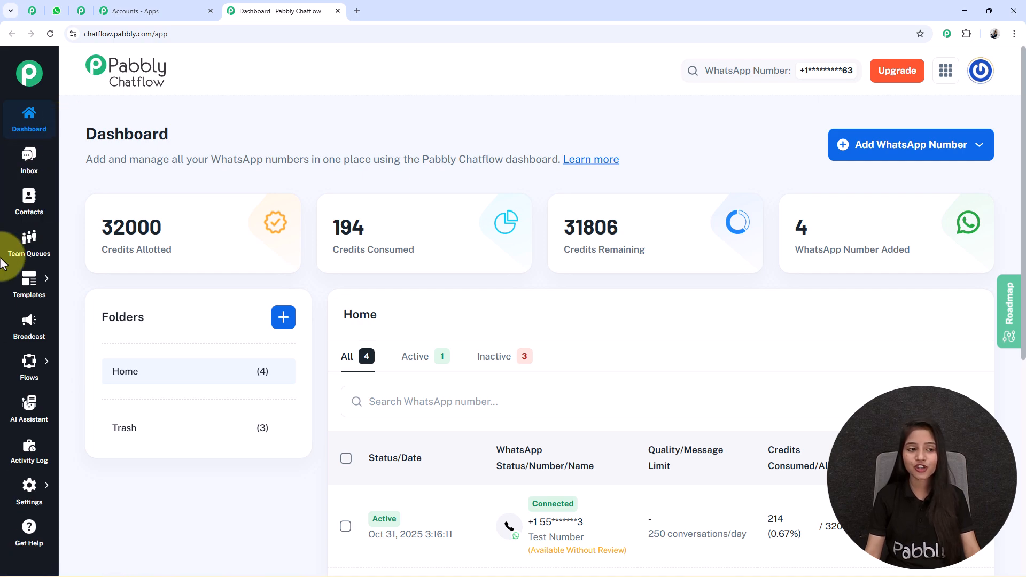
Open the Flow Builder page that lists all chatbot flows.
mouse_move(49, 283)
mouse_move(28, 366)
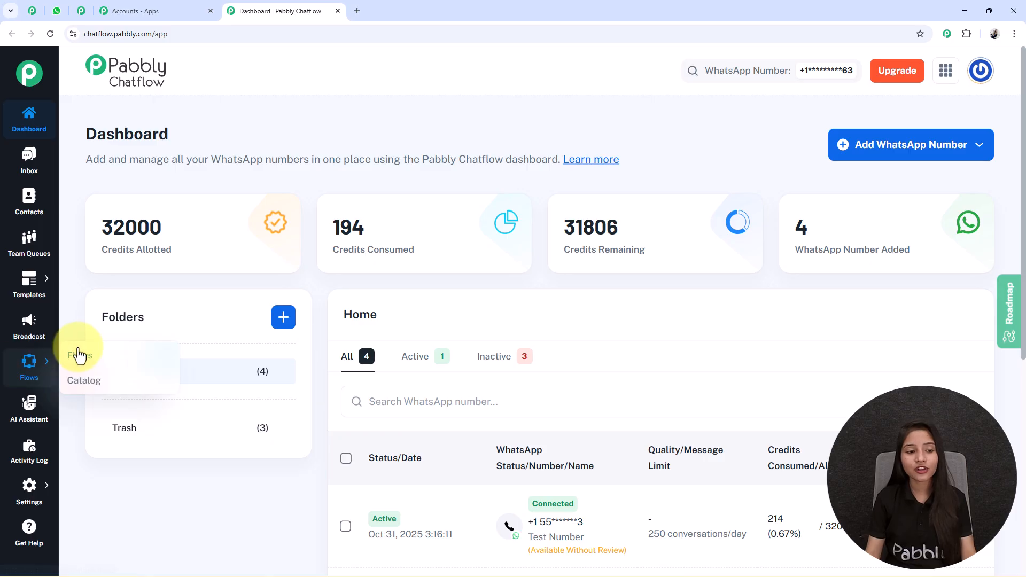
left_click(96, 361)
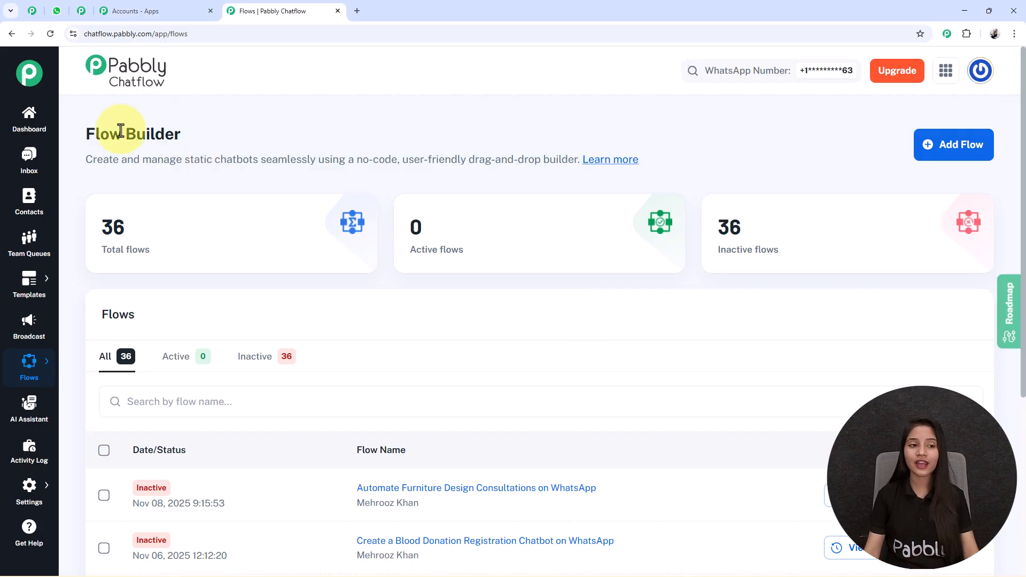
left_click_drag(83, 133, 240, 126)
left_click(240, 127)
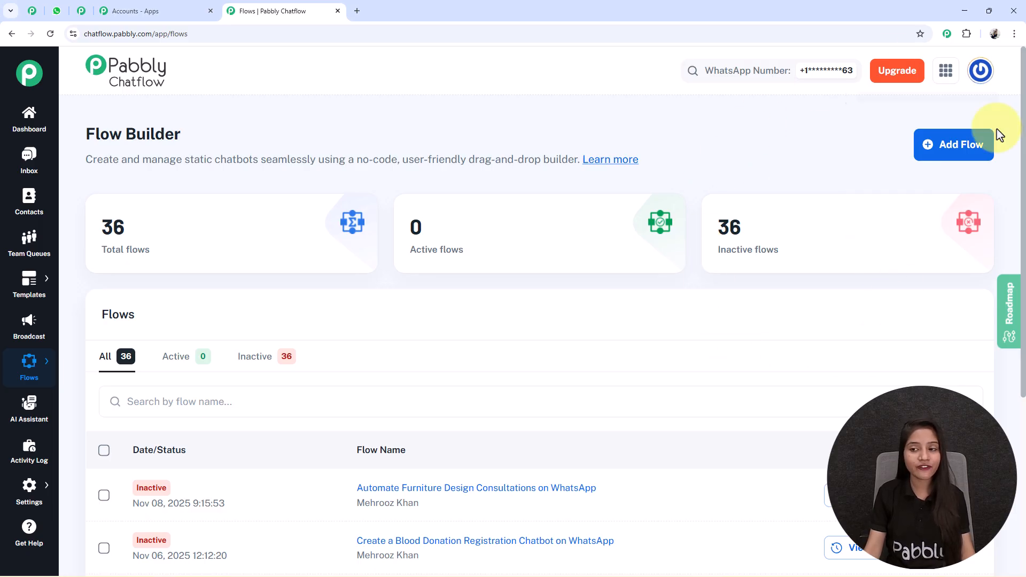
Add a new flow and name it "Automate Fashion Boutique Orders on WhatsApp".
left_click(957, 160)
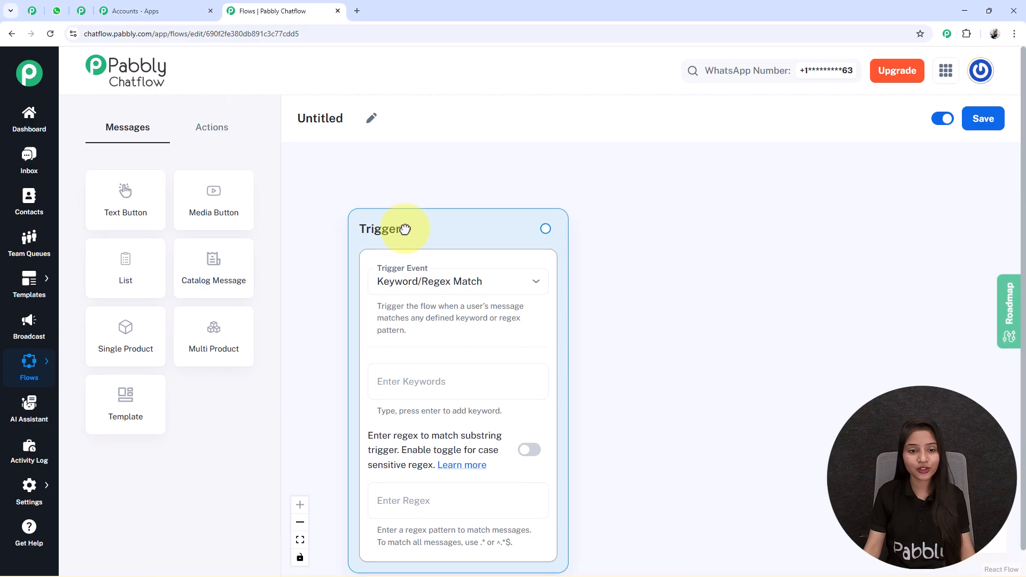
left_click_drag(402, 229, 404, 215)
left_click(344, 128)
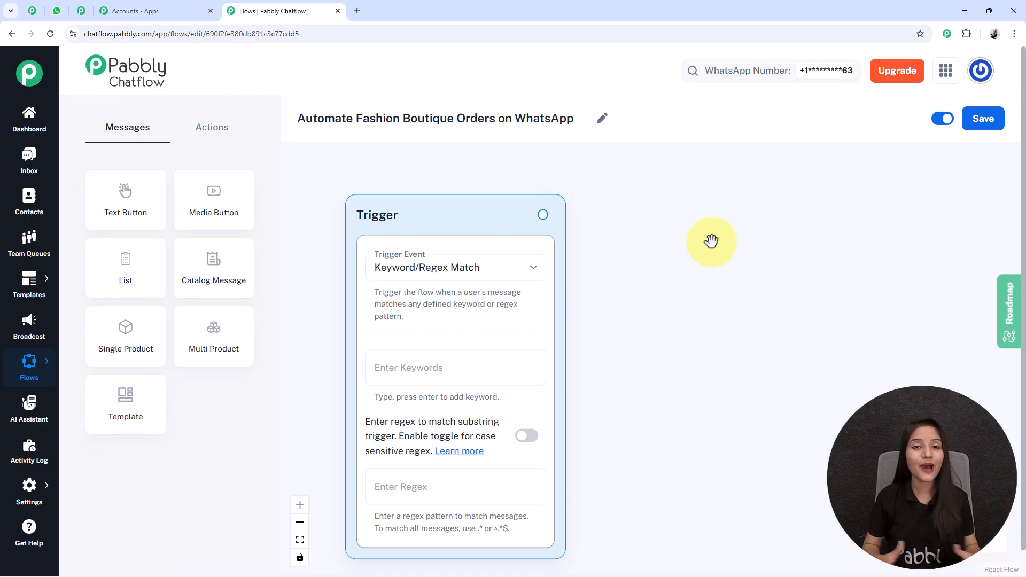
Review the available action and message nodes, and save the flow with its status active.
left_click(196, 131)
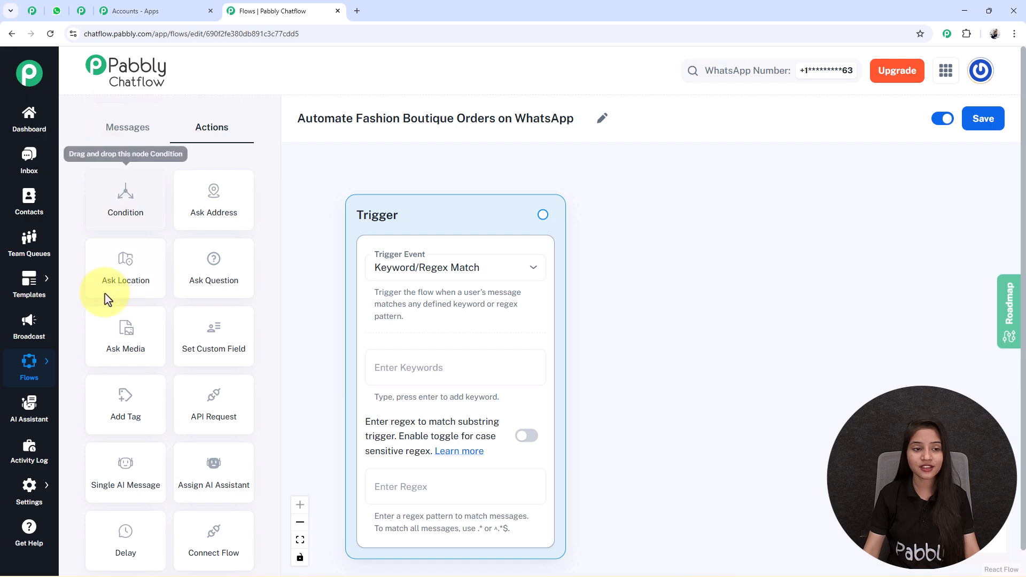
left_click(126, 134)
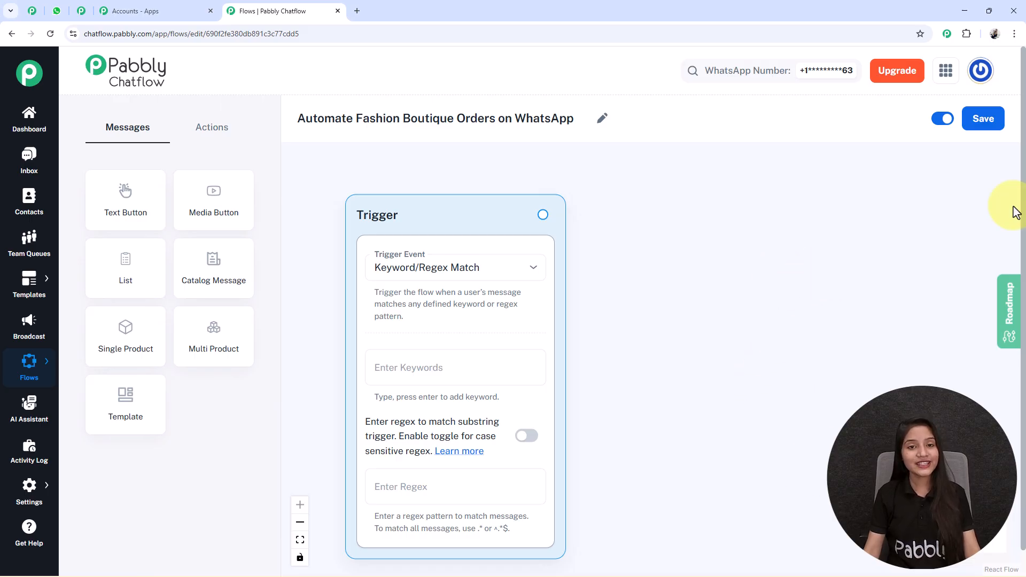
left_click(945, 120)
left_click(945, 120)
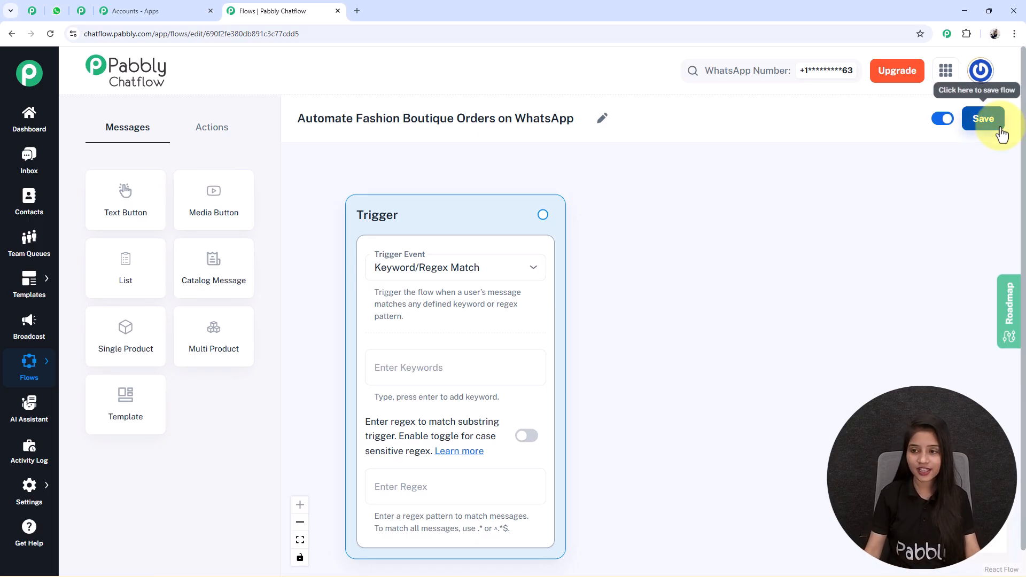
left_click(984, 119)
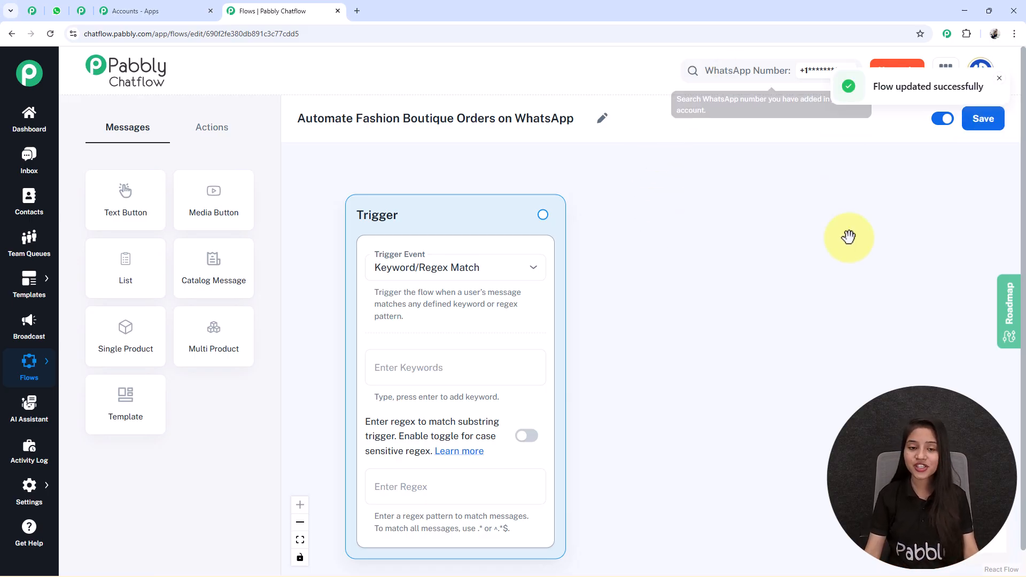
Select Keyword/Regex Match as the trigger event and keep case-sensitive regex matching disabled.
left_click(420, 267)
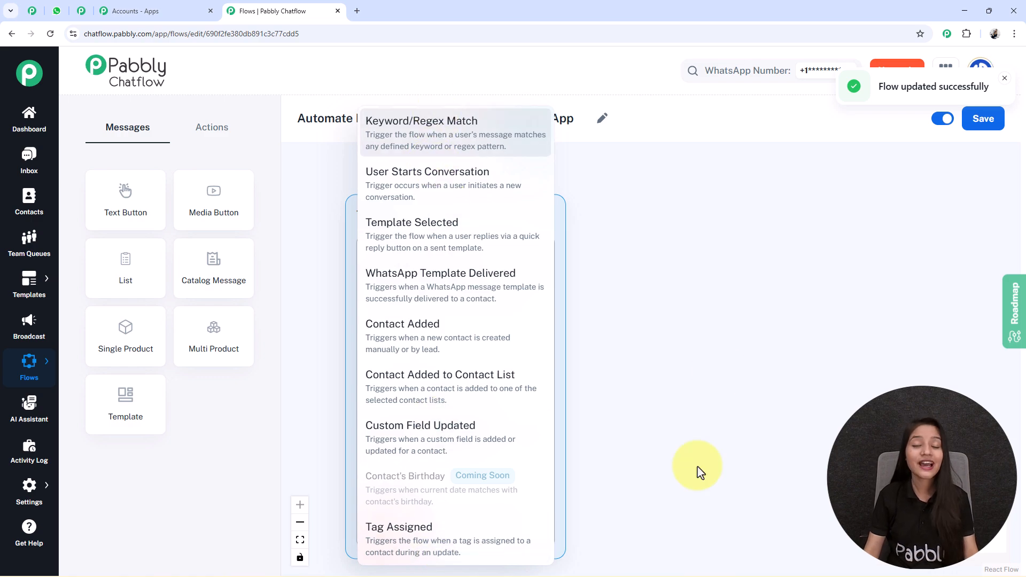
left_click(412, 137)
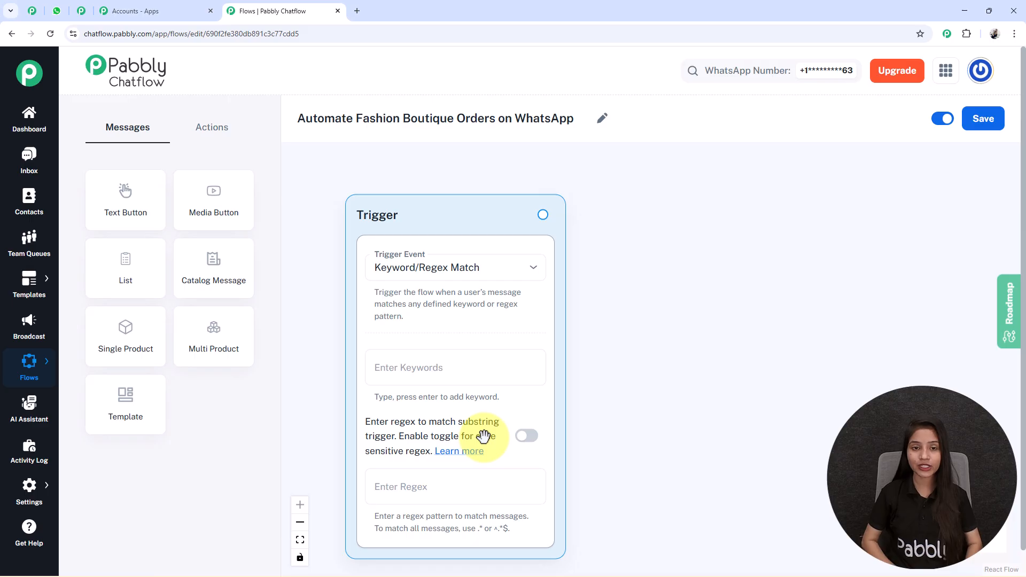
left_click(524, 440)
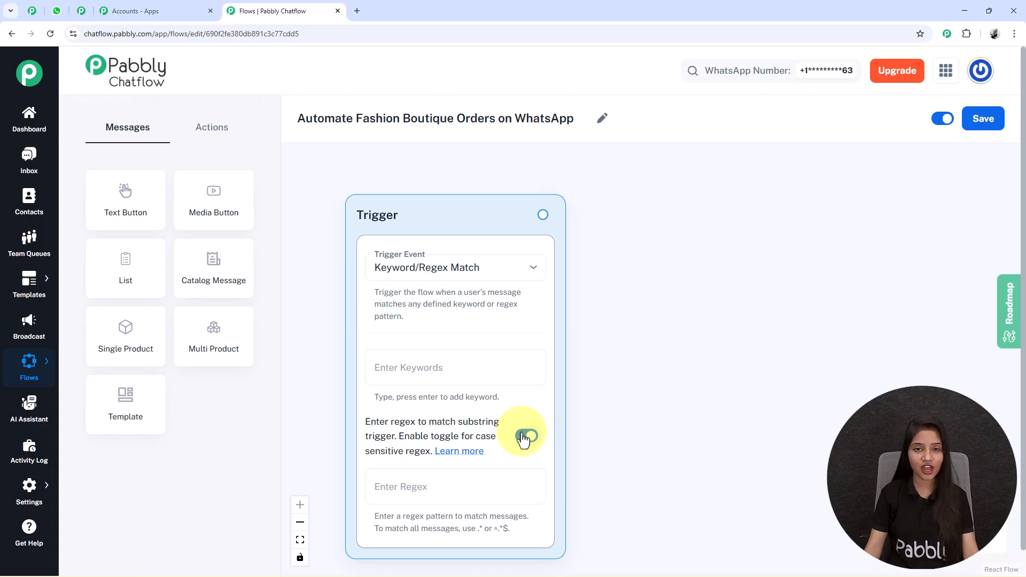
left_click(524, 438)
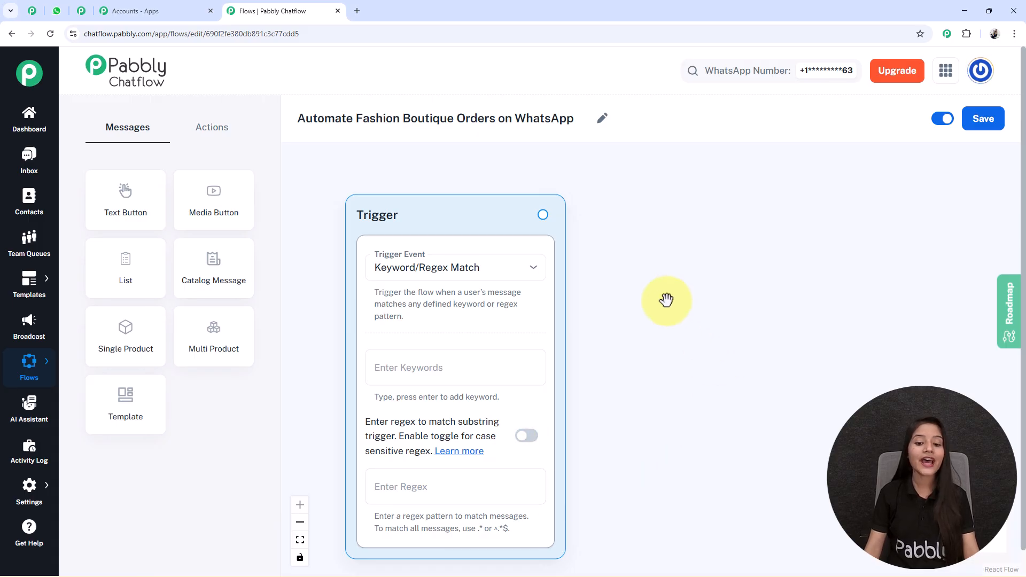
Add the keywords "Order" and "Boutique" to the trigger.
left_click(430, 377)
type("Order")
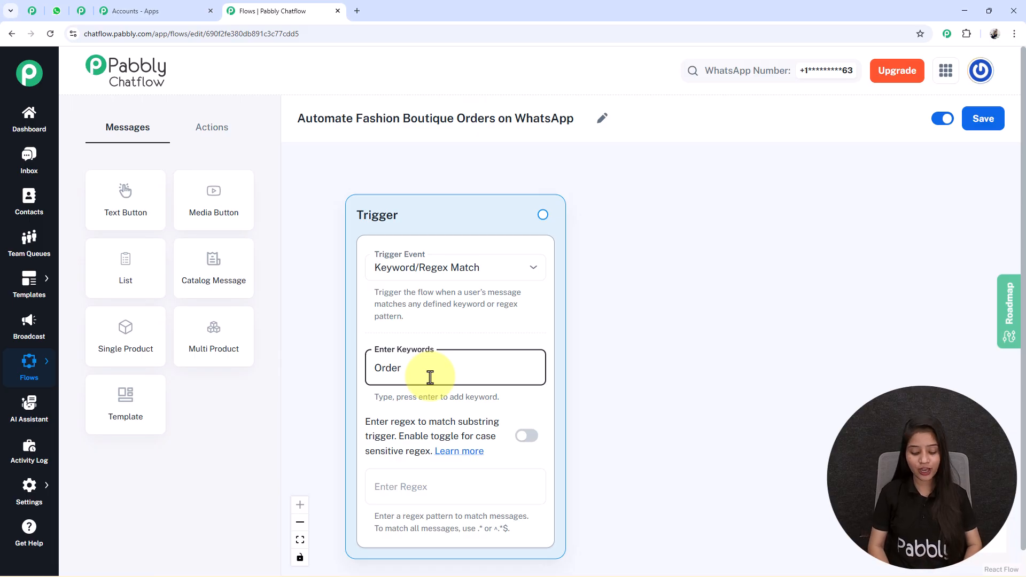
key("Return")
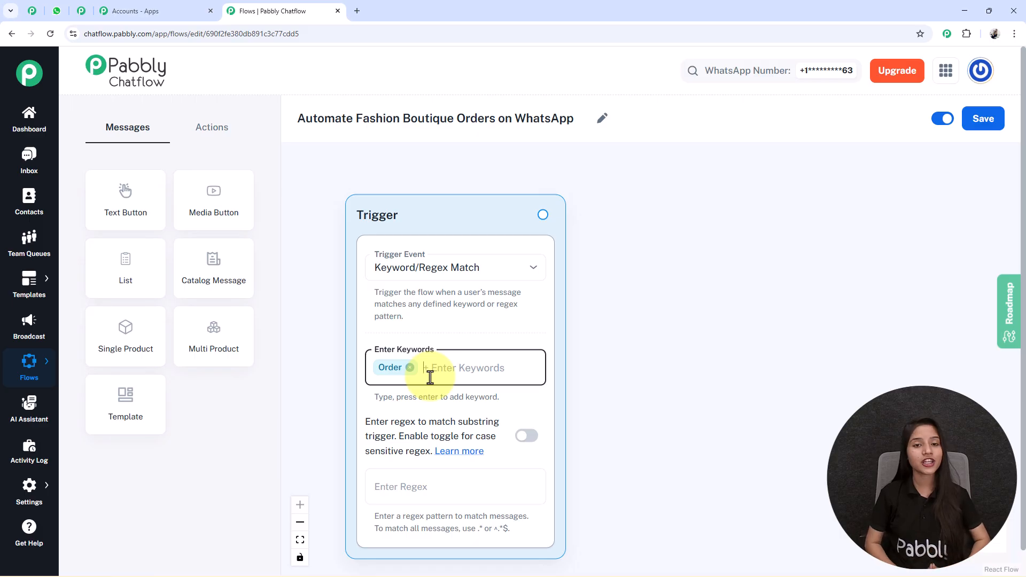
type("Boutique")
key("Return")
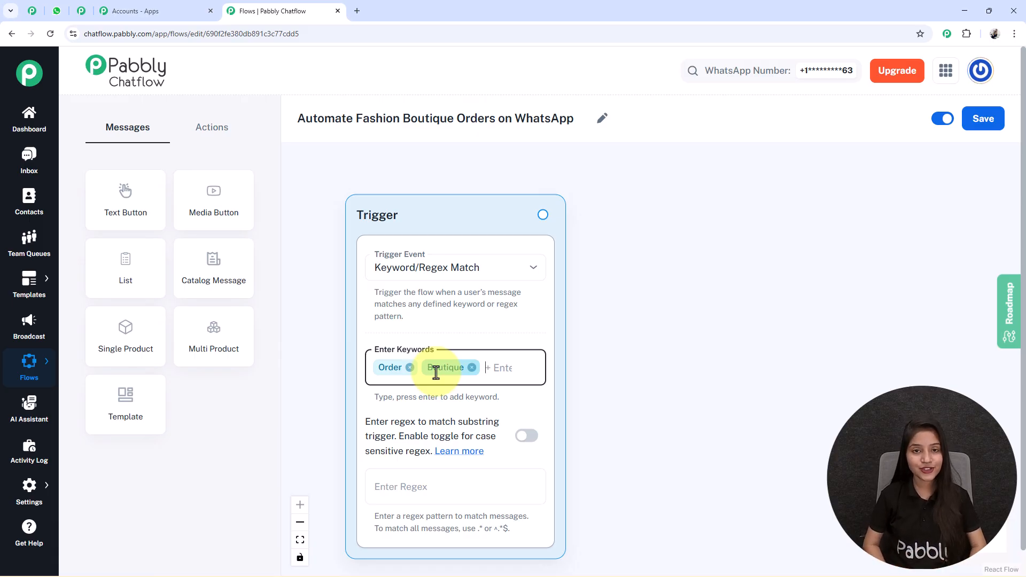
Add a Text Button node beside the trigger and paste the StyleAura Boutique welcome message asking customers to choose an option to get started.
left_click_drag(128, 212, 459, 332)
left_click_drag(538, 325, 630, 220)
left_click_drag(823, 315, 741, 298)
scroll(638, 275, "up", 2)
left_click(492, 245)
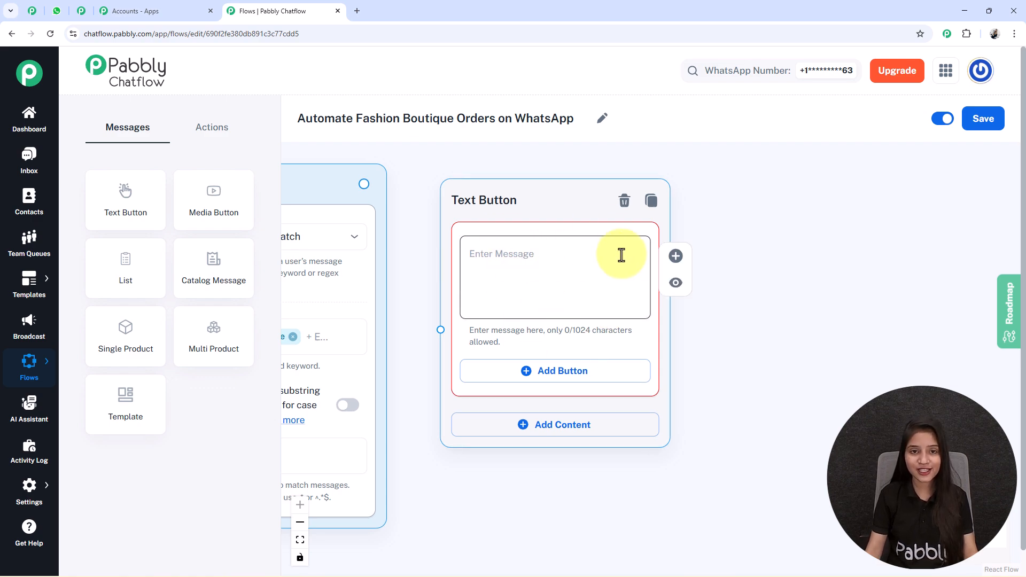
key("ctrl+v")
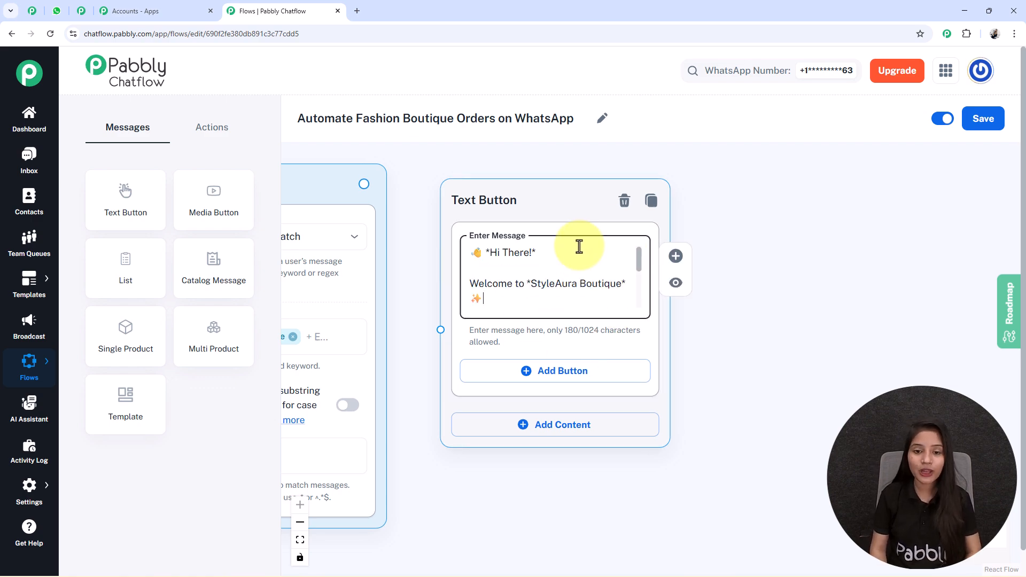
scroll(579, 247, "down", 3)
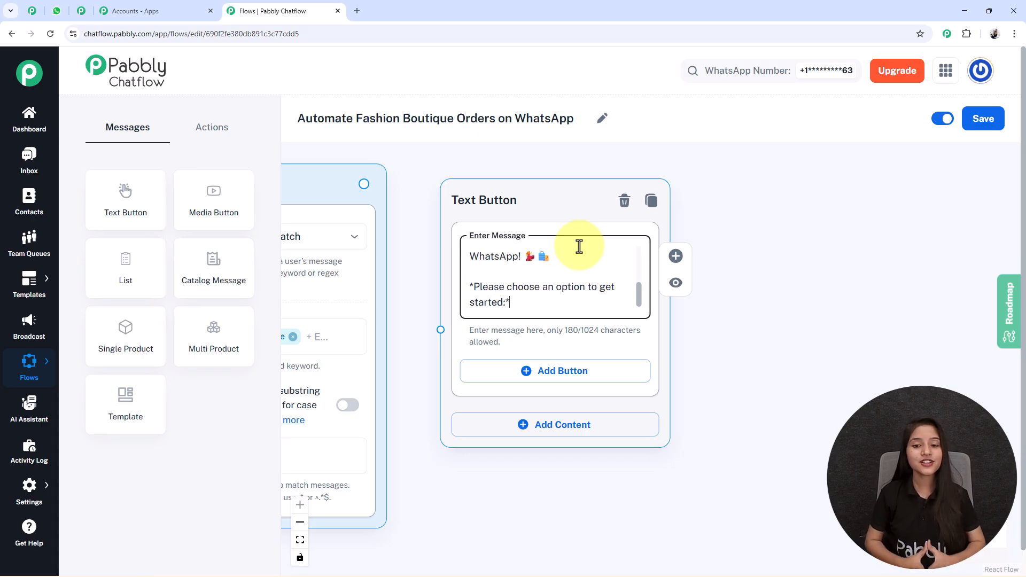
left_click(749, 350)
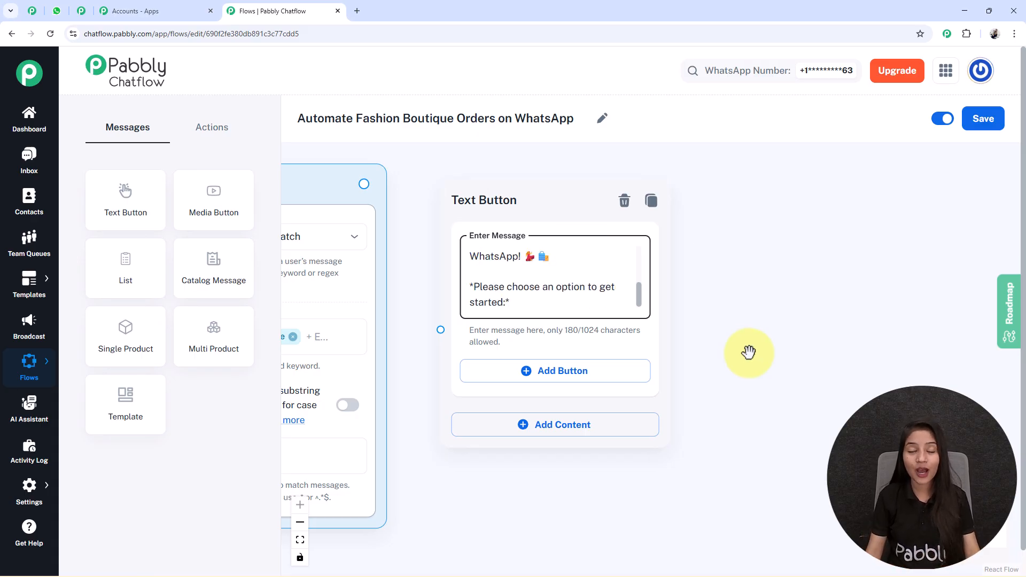
Add two buttons labelled "Shop Now" and "Contact Us" to the welcome message.
left_click_drag(745, 350, 709, 288)
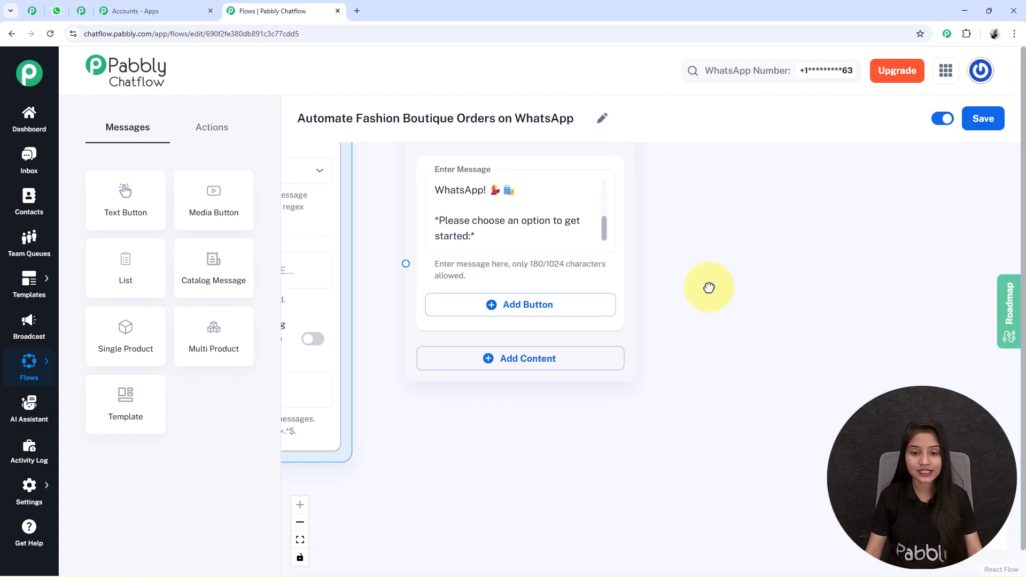
left_click(529, 309)
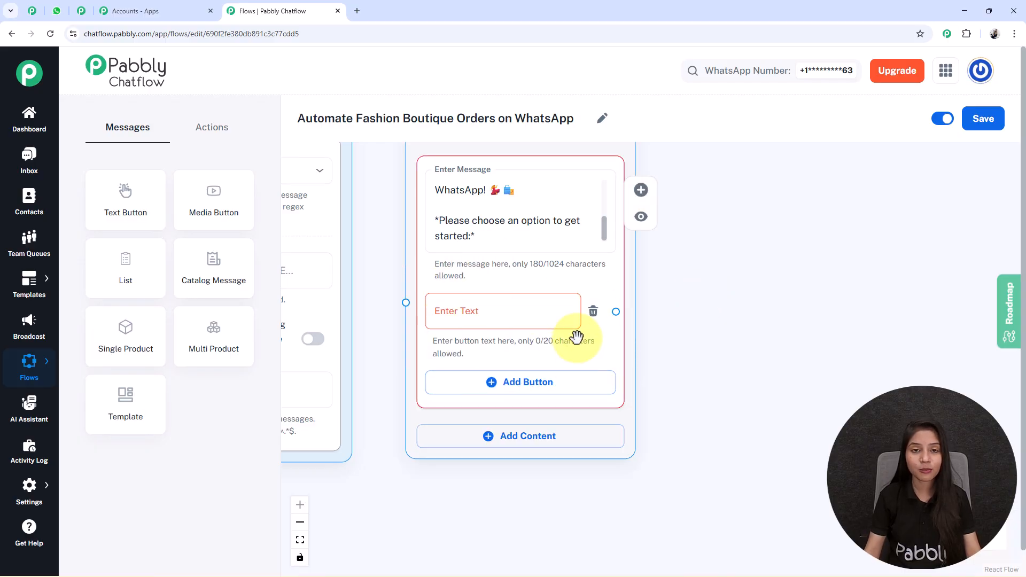
left_click(531, 319)
type("Shop Now")
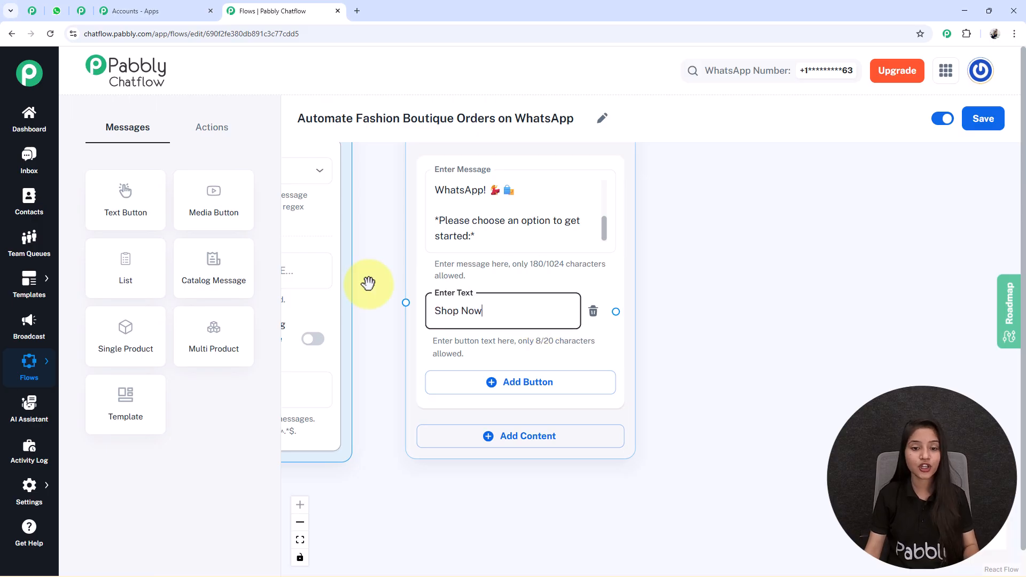
left_click(517, 386)
left_click(516, 395)
type("Contact Us")
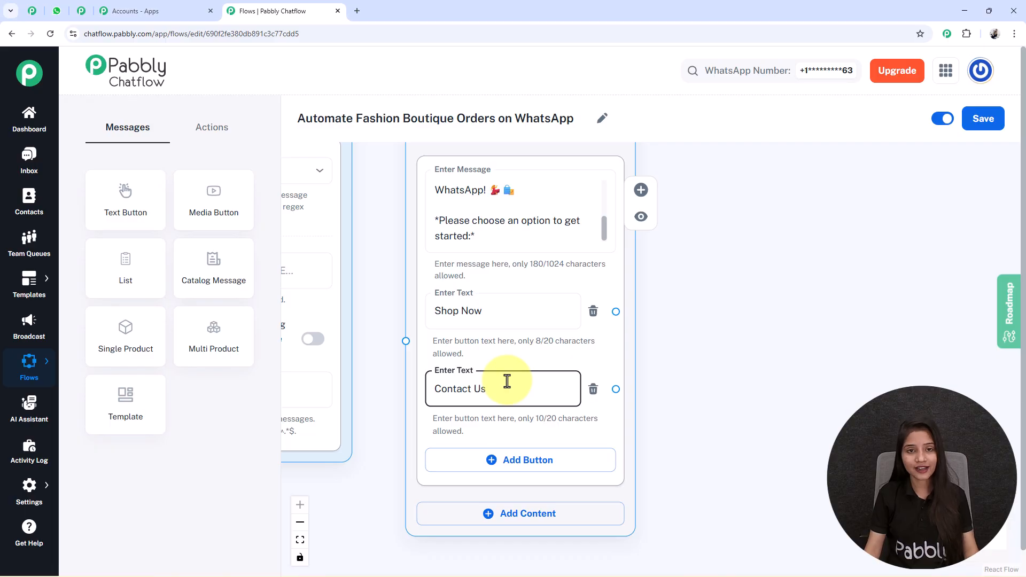
Connect the trigger to the Text Button node and align the node level with the trigger.
scroll(507, 381, "down", 2)
left_click_drag(396, 438, 500, 459)
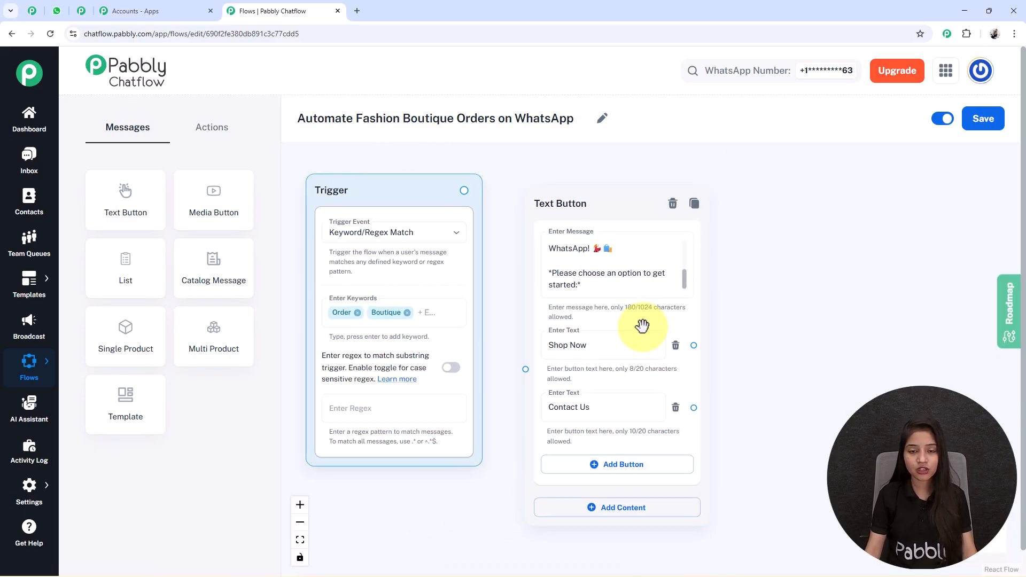
left_click_drag(463, 191, 534, 364)
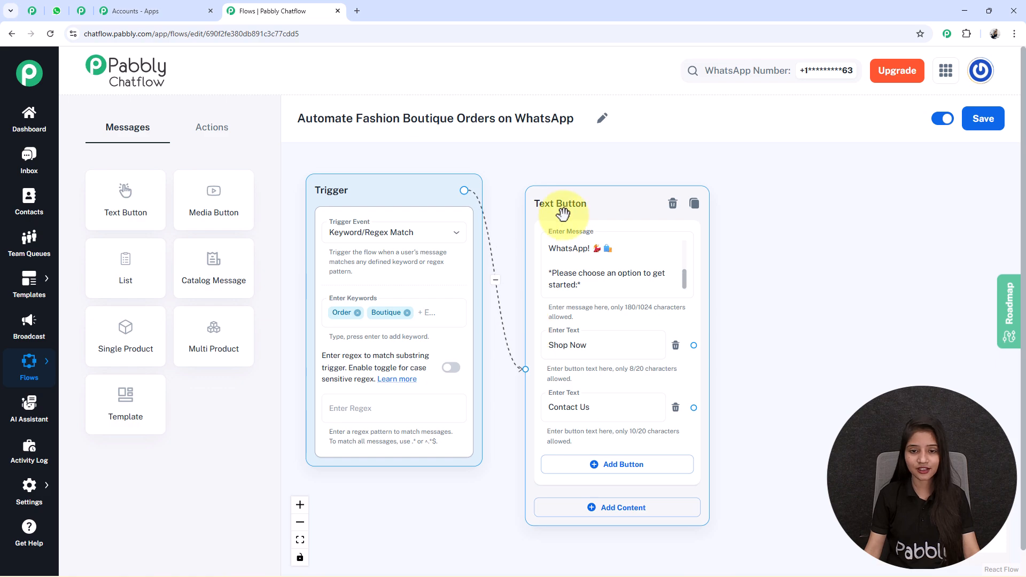
left_click_drag(534, 211, 527, 198)
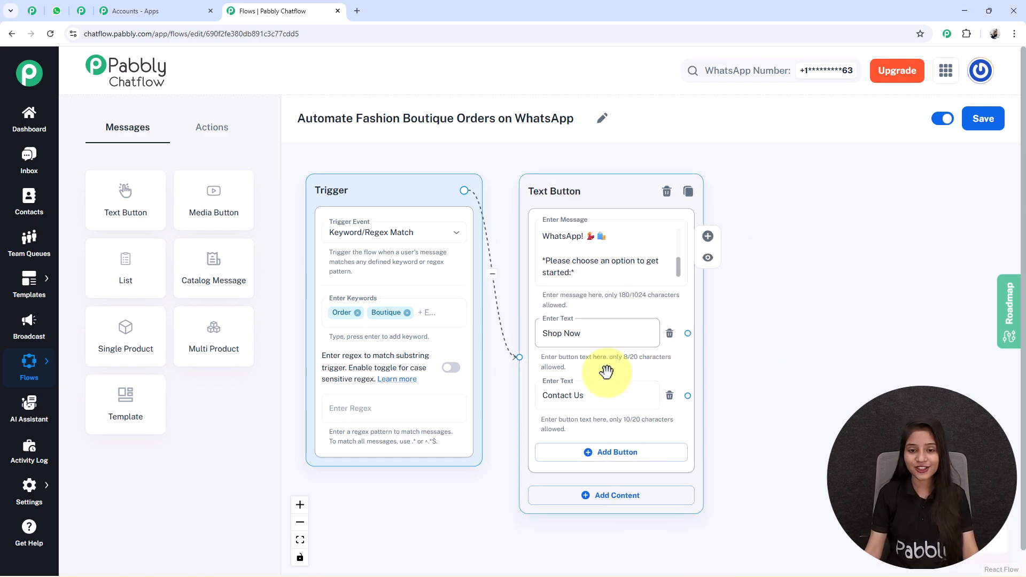
scroll(784, 399, "up", 1)
left_click_drag(784, 400, 674, 392)
scroll(677, 378, "up", 1)
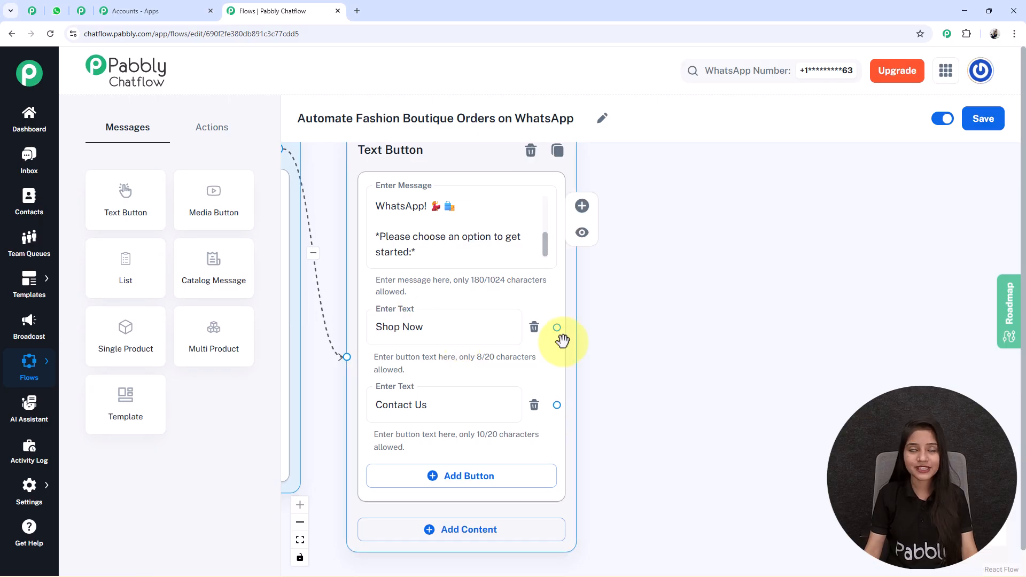
scroll(733, 309, "down", 1)
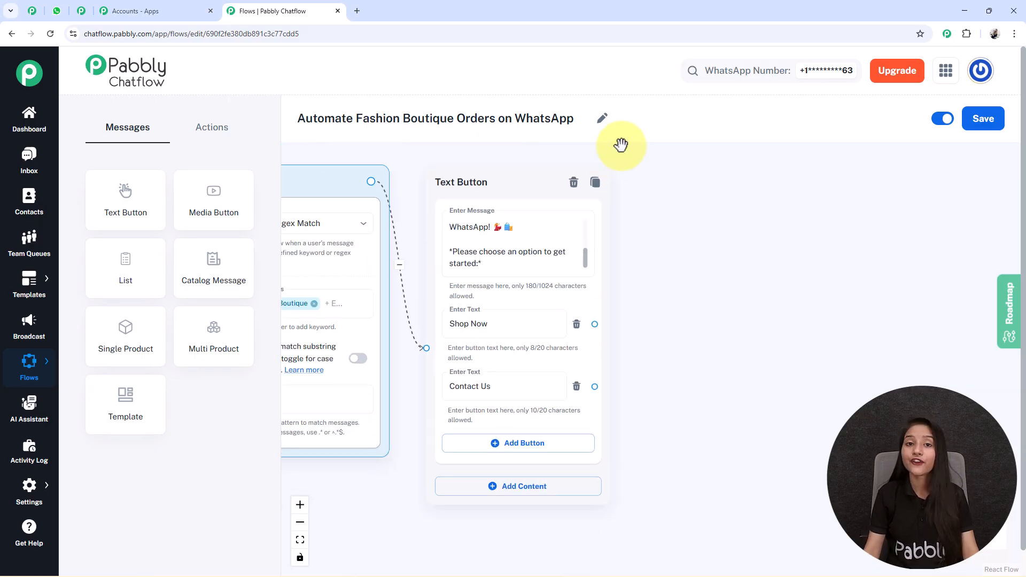
Add a List node to the canvas and place it beside the Text Button node.
left_click_drag(152, 283, 374, 230)
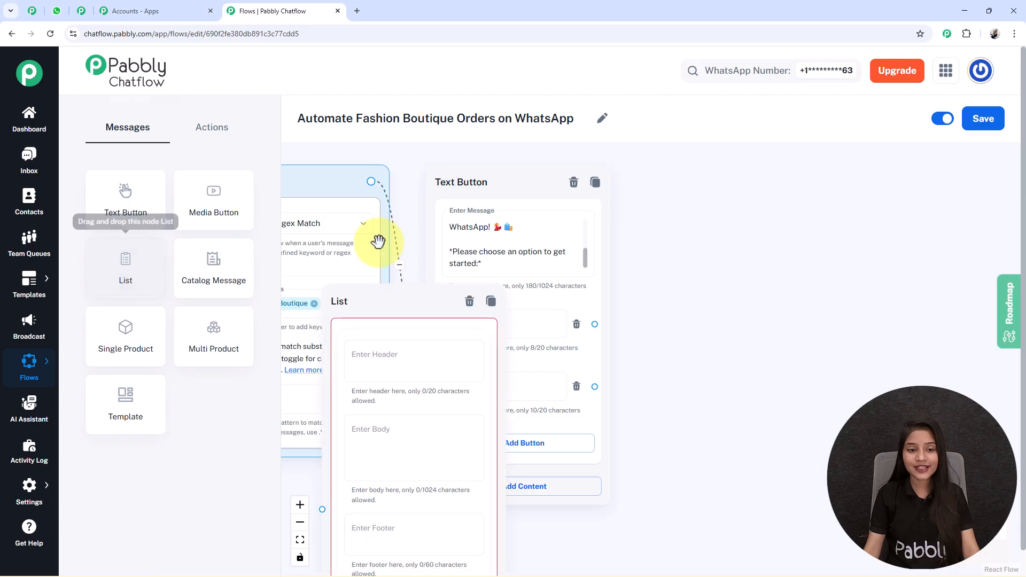
left_click_drag(406, 297, 687, 179)
left_click_drag(923, 348, 639, 334)
scroll(763, 319, "down", 2)
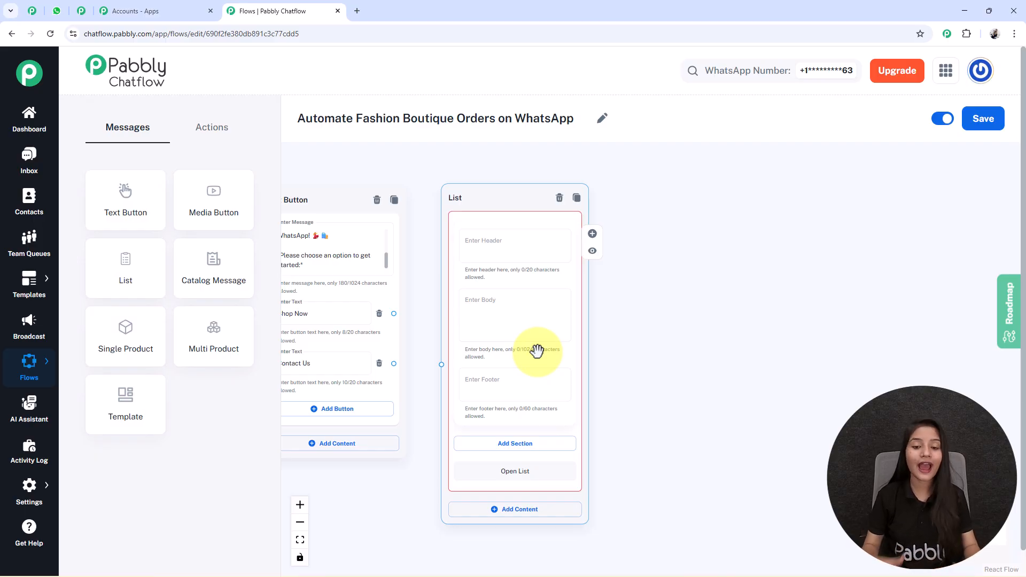
Set the List node's body message to "*Awesome!* *Please select what you'd like to explore today* 👗".
scroll(537, 351, "up", 3)
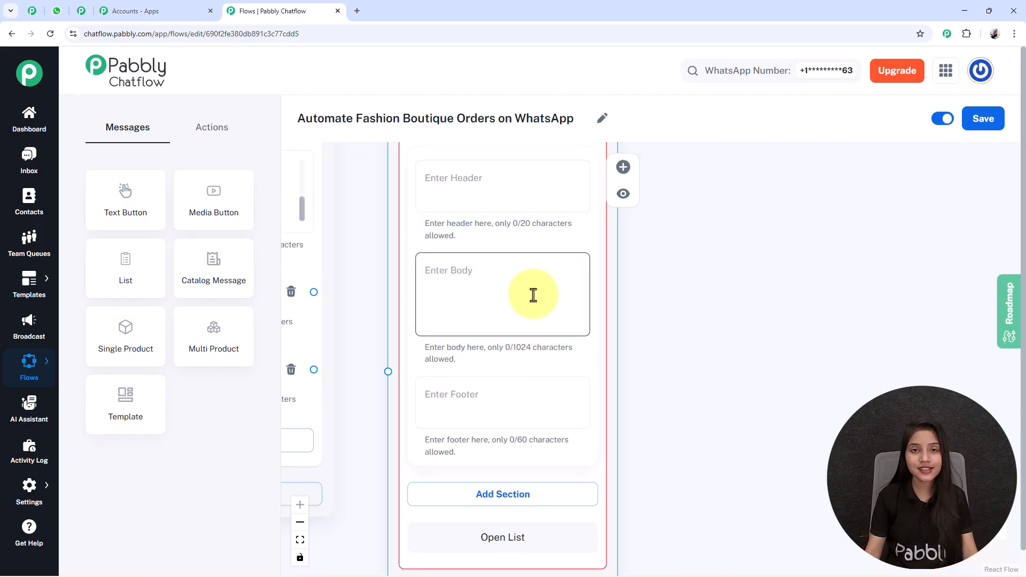
left_click(512, 302)
type("*Awesome!* *Please select what you'd like to explore today* 👗")
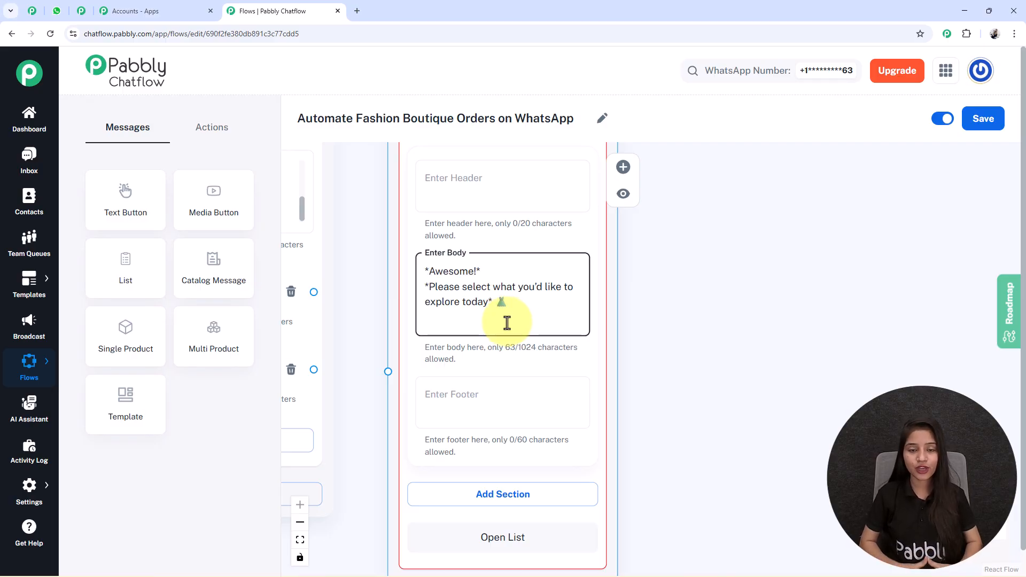
scroll(588, 349, "down", 3)
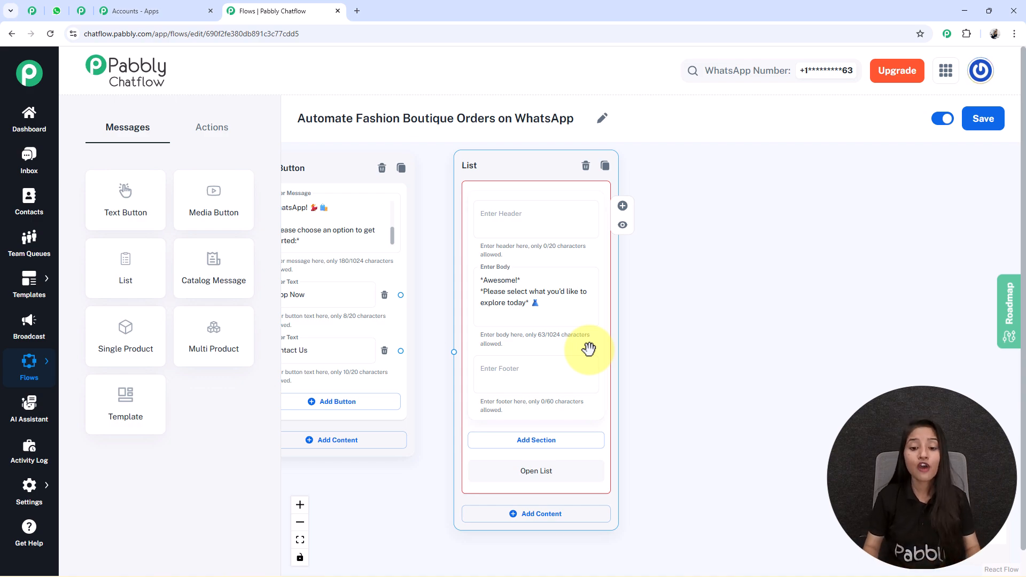
Add a section titled "Category" to the List node.
left_click(534, 442)
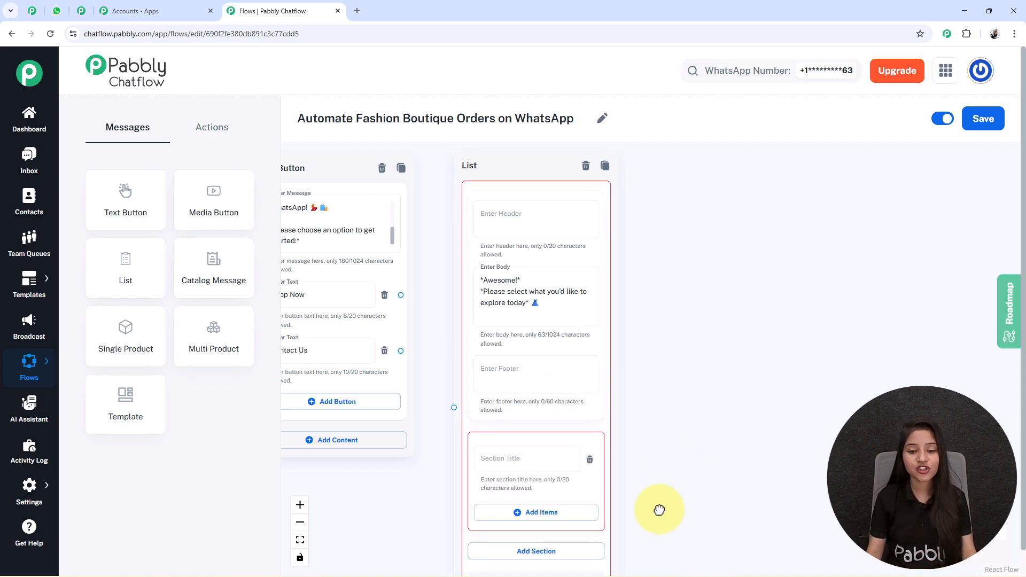
left_click_drag(659, 523, 659, 447)
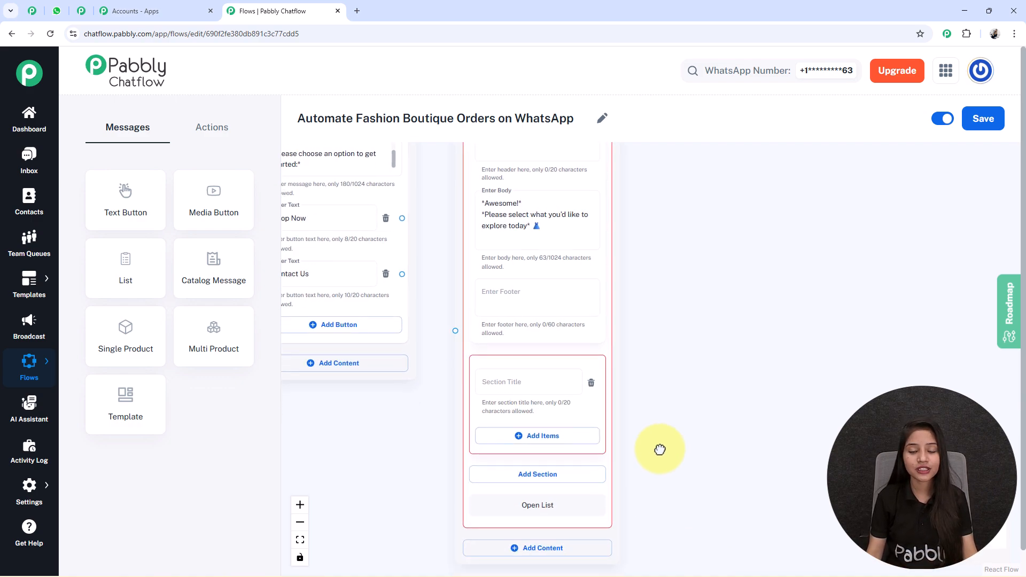
left_click(539, 374)
type("Category")
Add two items titled "Traditional Wear" and "Western Wear", each with a matching emoji, to the Category section.
scroll(744, 435, "down", 3)
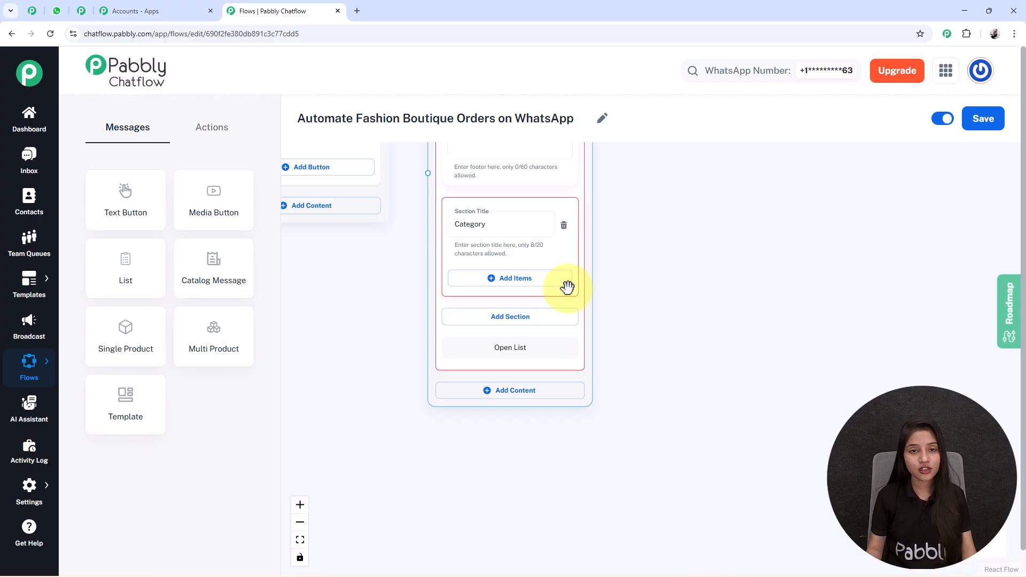
left_click(523, 282)
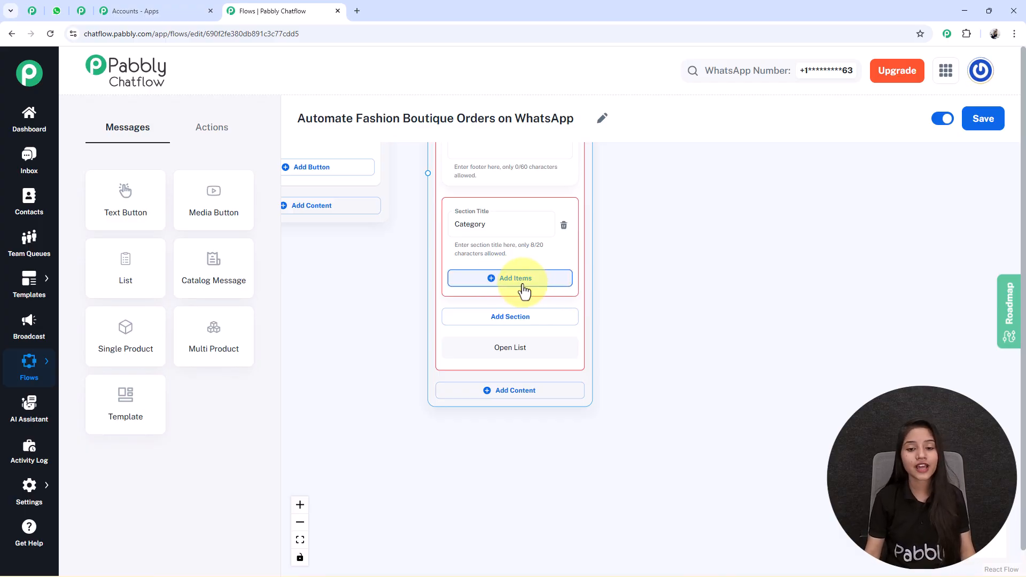
scroll(735, 413, "down", 1)
scroll(736, 413, "down", 1)
left_click(515, 336)
scroll(327, 315, "up", 1)
scroll(550, 332, "down", 2)
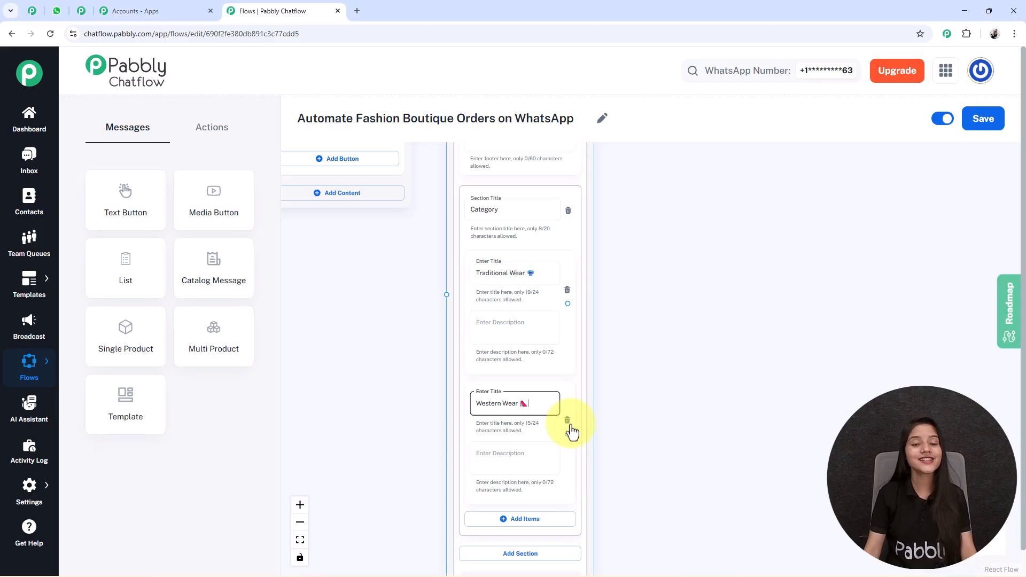
Connect the "Shop Now" button of the welcome message to the List node.
scroll(652, 415, "down", 2)
left_click_drag(433, 330, 435, 451)
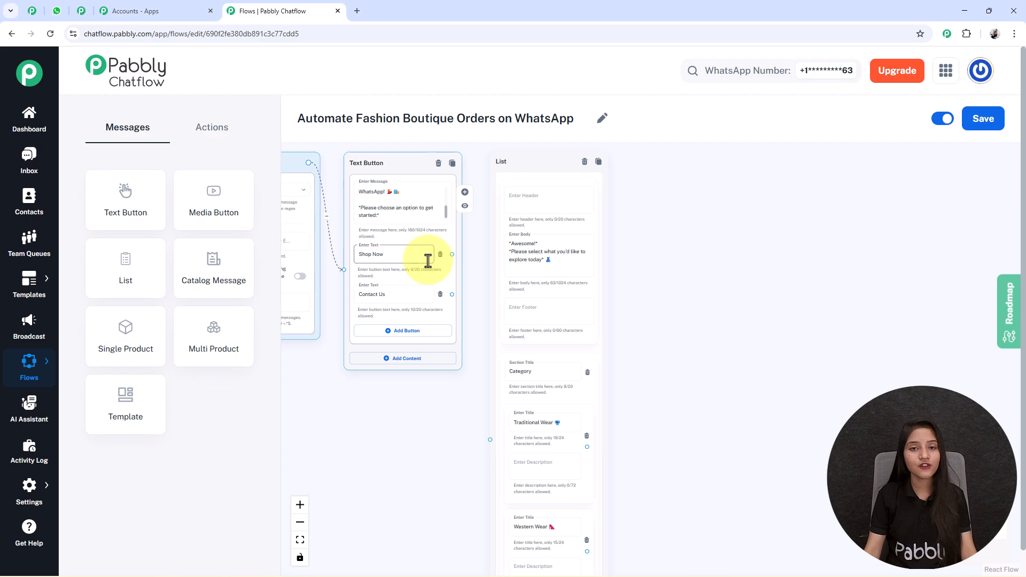
left_click_drag(452, 254, 490, 439)
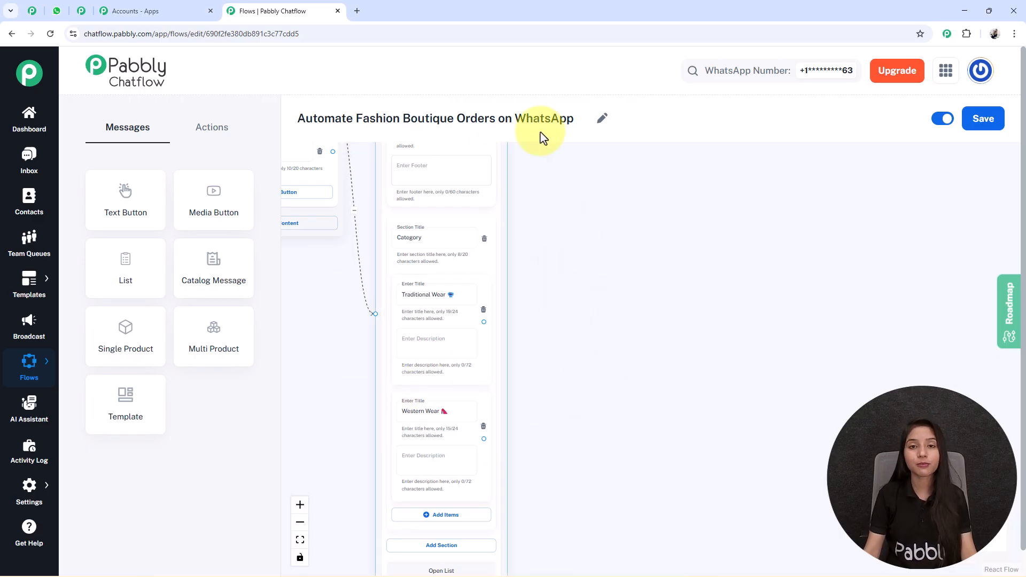
Add a Set Custom Field node beside the List node and choose CategoryType as its contact custom field.
left_click(213, 125)
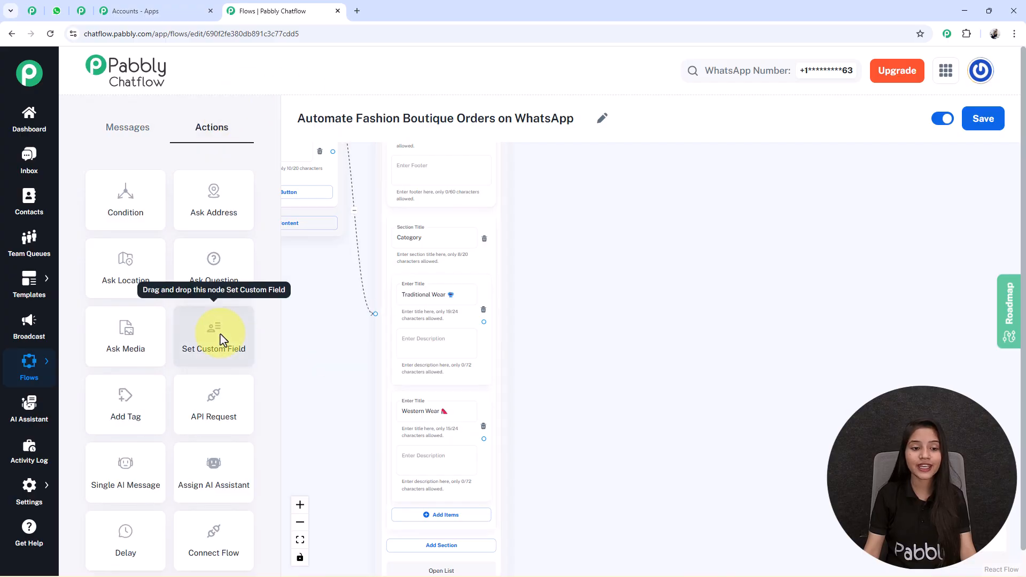
left_click_drag(324, 307, 465, 441)
left_click_drag(298, 224, 714, 388)
left_click_drag(859, 399, 749, 311)
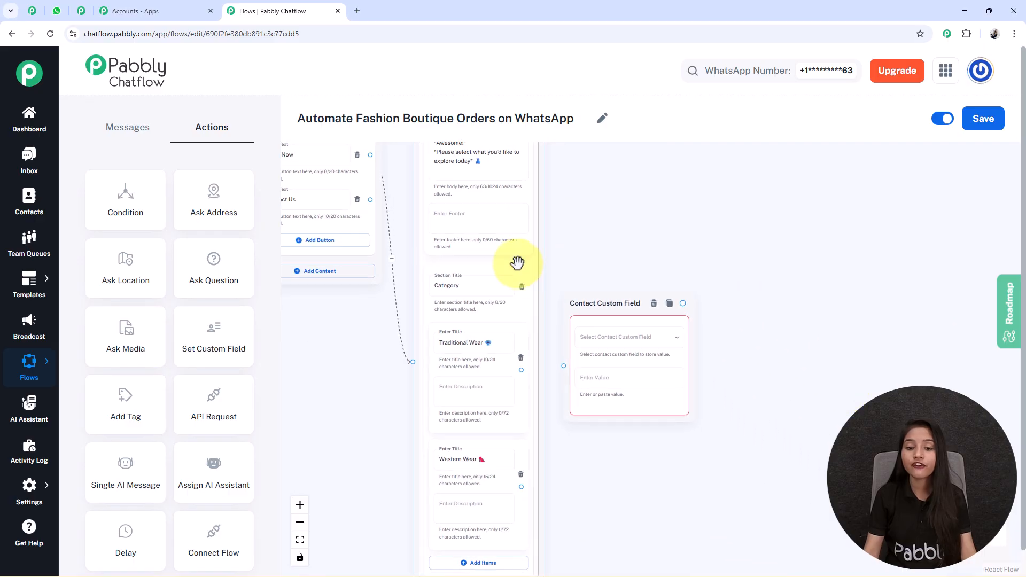
scroll(520, 265, "up", 4)
left_click(674, 400)
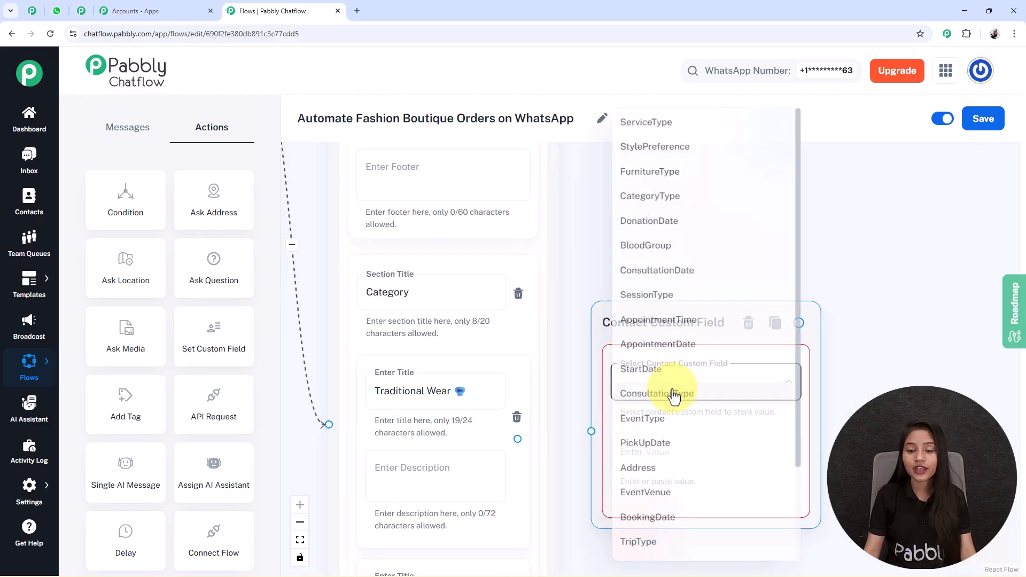
left_click(669, 202)
Copy the "Traditional Wear" item title into the custom field node's value and connect that list item to the node.
left_click_drag(562, 405, 510, 287)
left_click(372, 260)
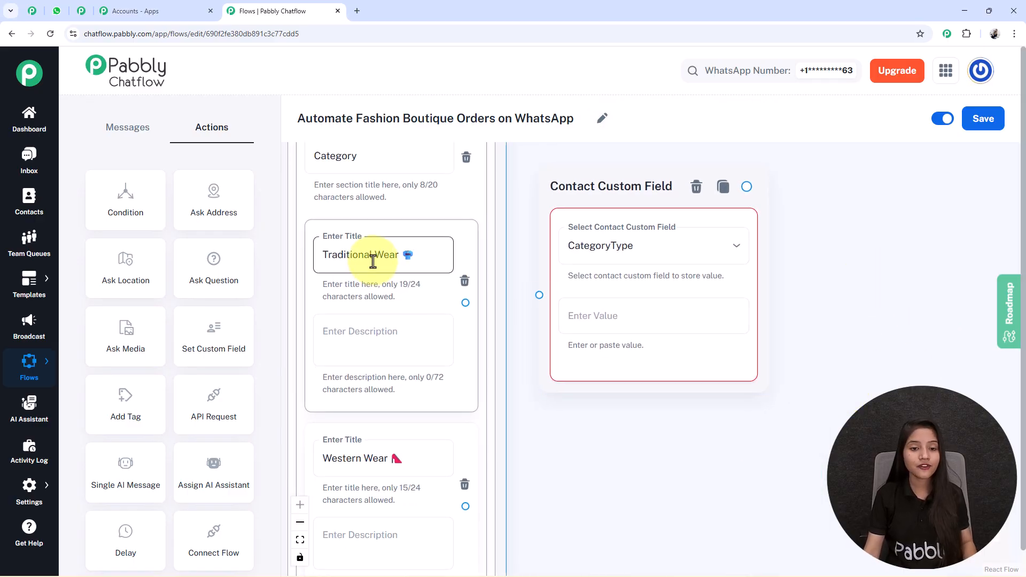
triple_click(373, 259)
key("ctrl+c")
left_click(639, 321)
key("ctrl+v")
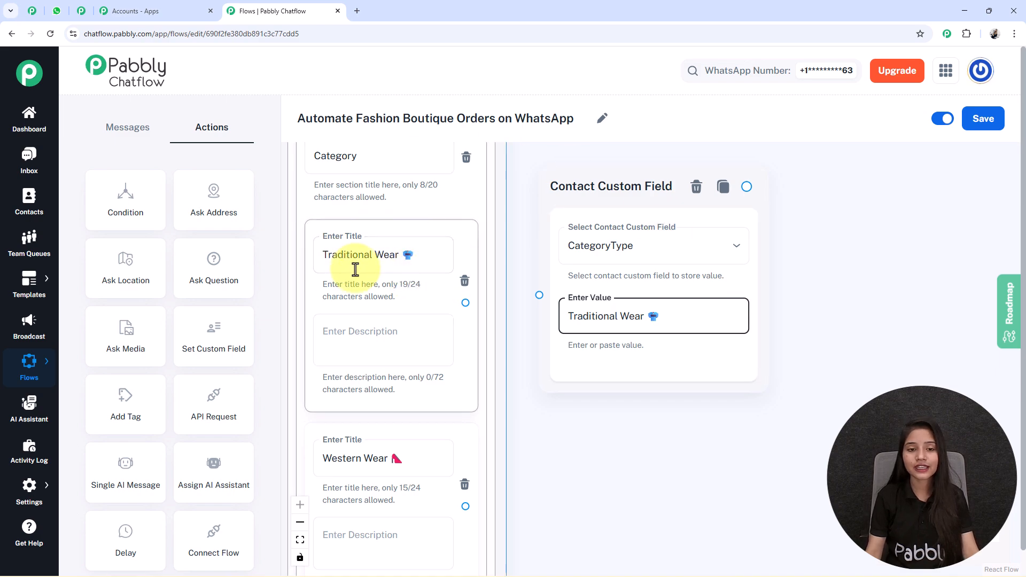
left_click_drag(686, 436, 649, 433)
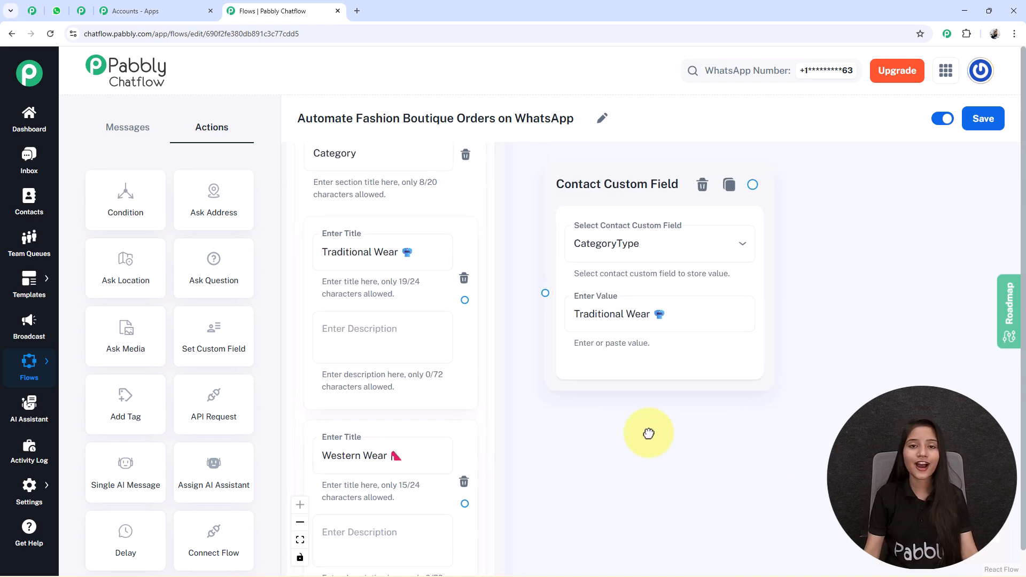
left_click_drag(465, 300, 543, 293)
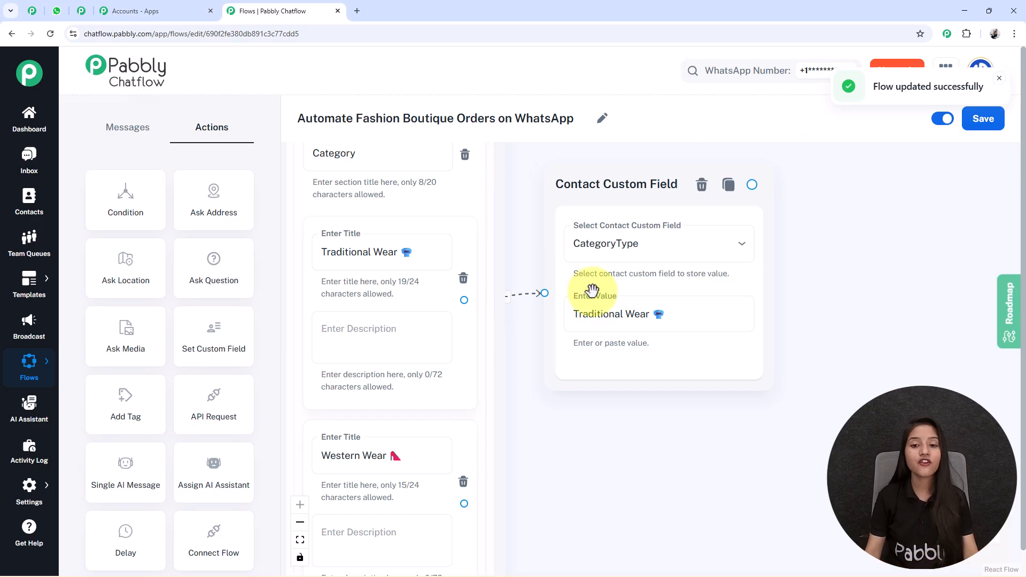
Open the Contact Custom Fields settings in a new tab and review the existing fields down to the end.
mouse_move(31, 500)
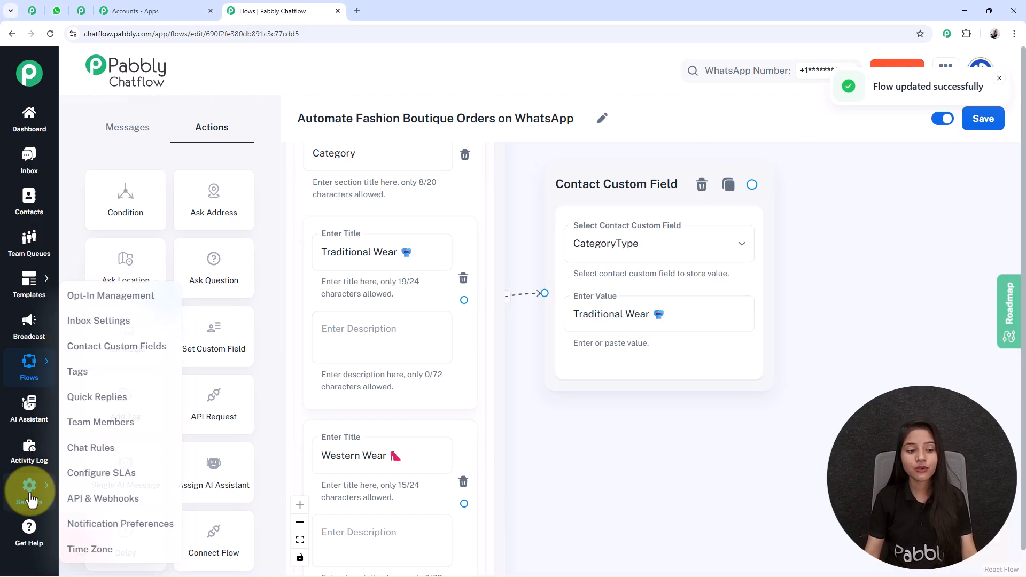
right_click(100, 348)
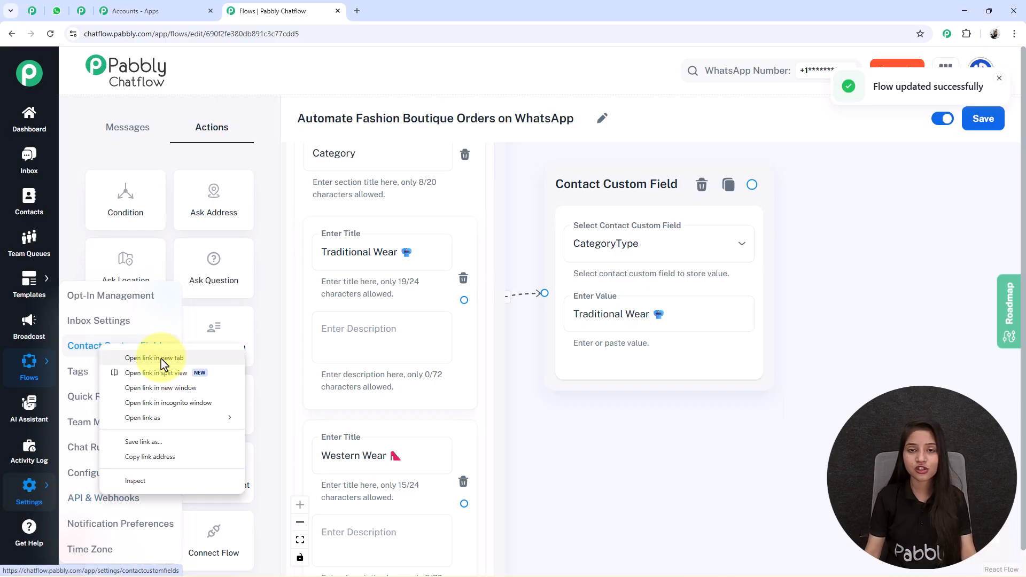
left_click(161, 359)
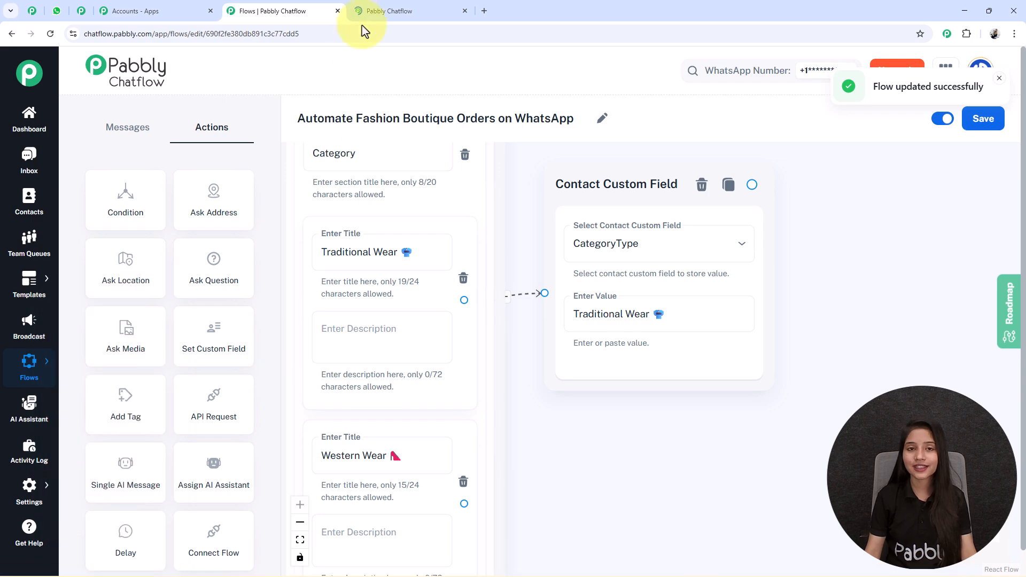
left_click(373, 8)
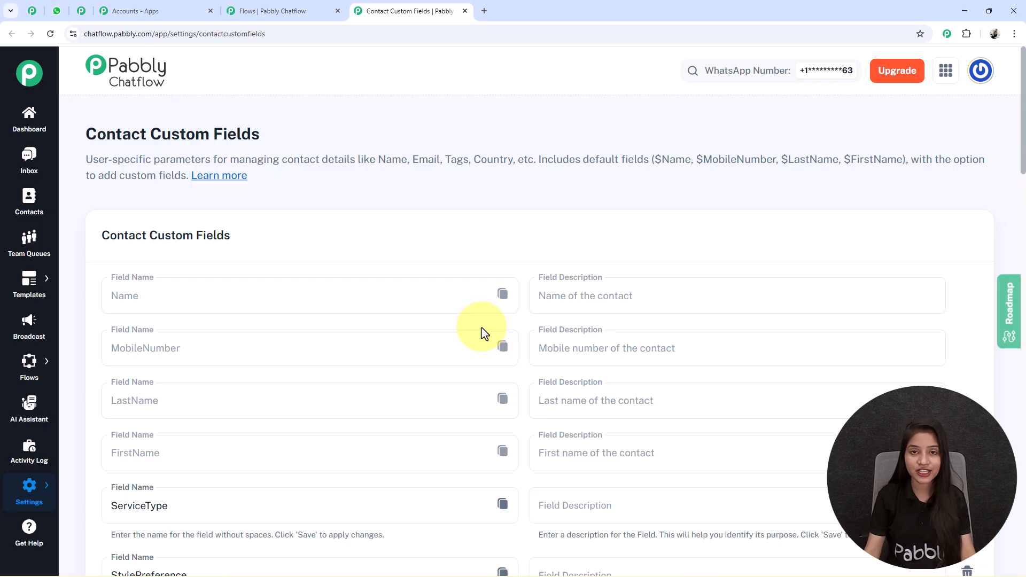
scroll(483, 340, "down", 10)
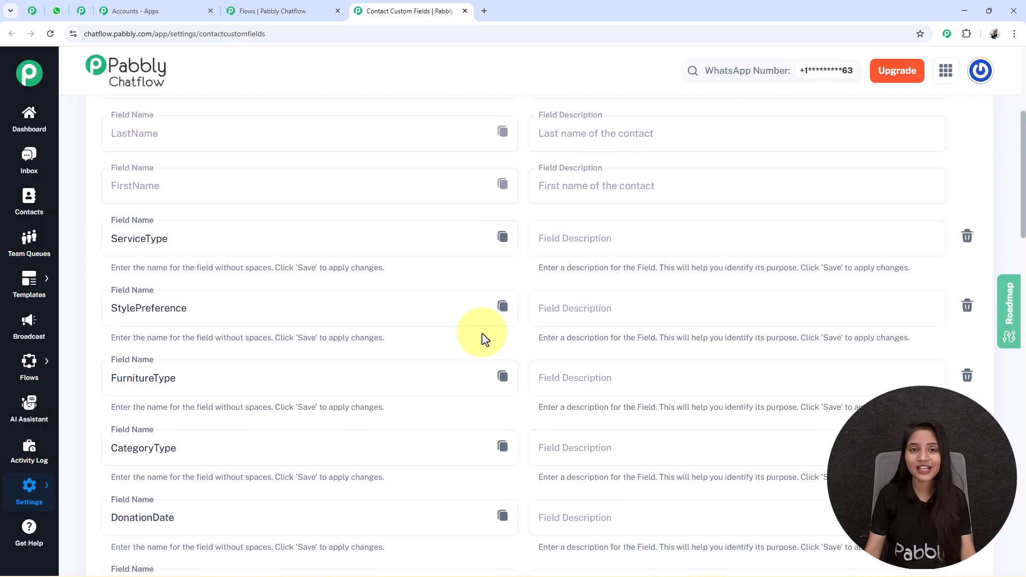
scroll(484, 339, "down", 10)
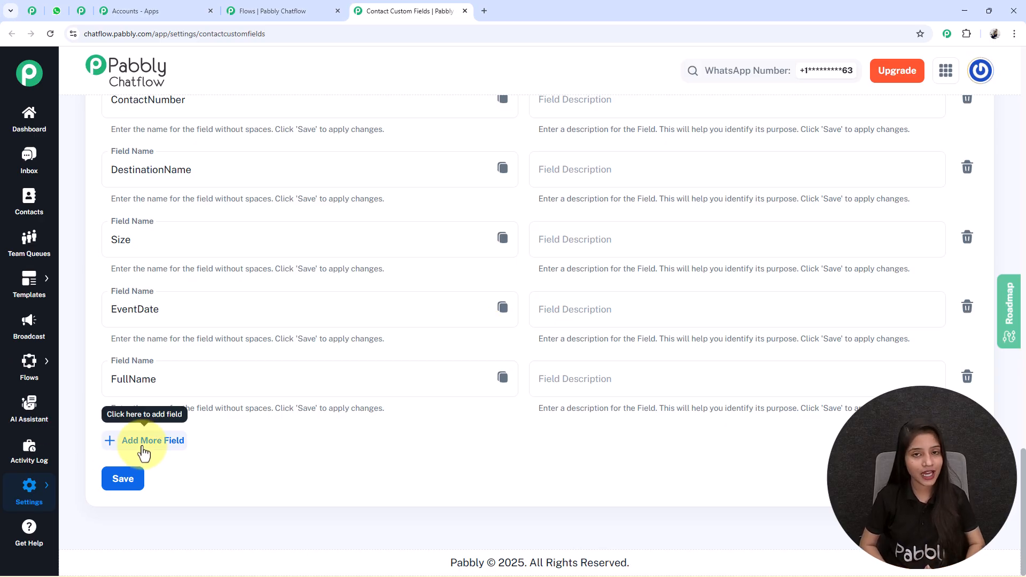
Add an empty contact custom field row and check the existing CategoryType field before closing the settings tab.
left_click(141, 453)
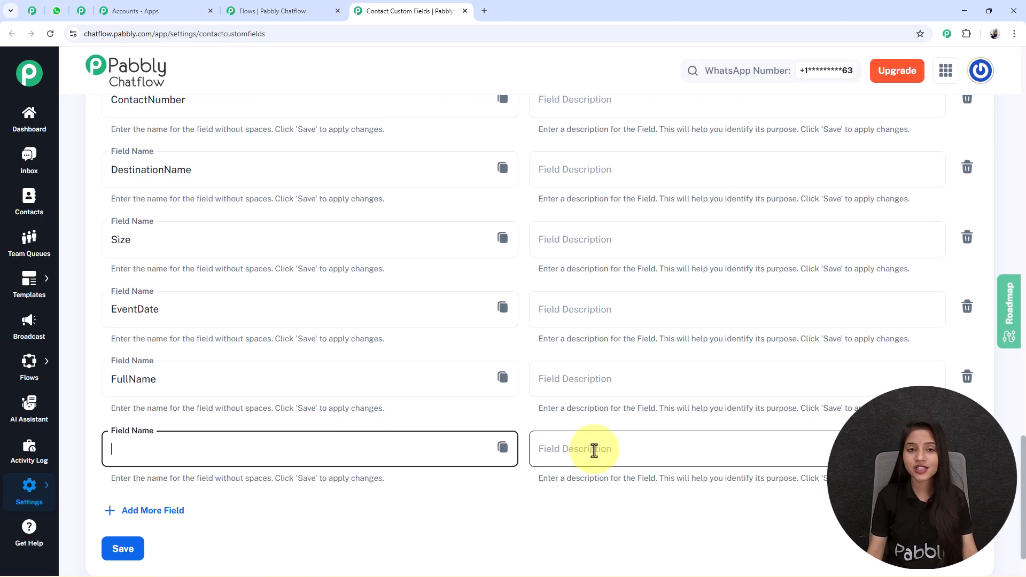
scroll(594, 451, "up", 20)
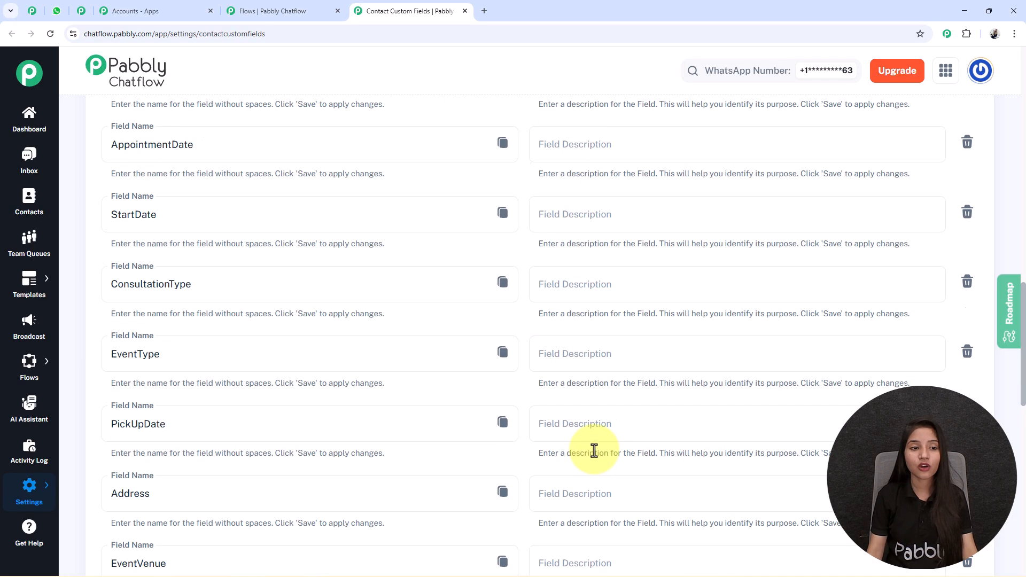
scroll(595, 450, "up", 7)
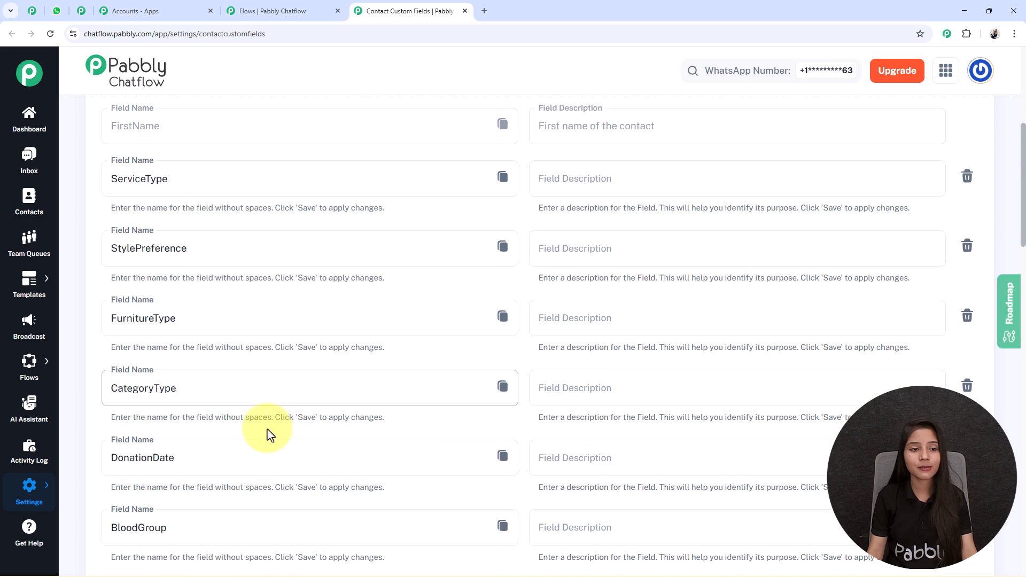
left_click_drag(220, 397, 86, 396)
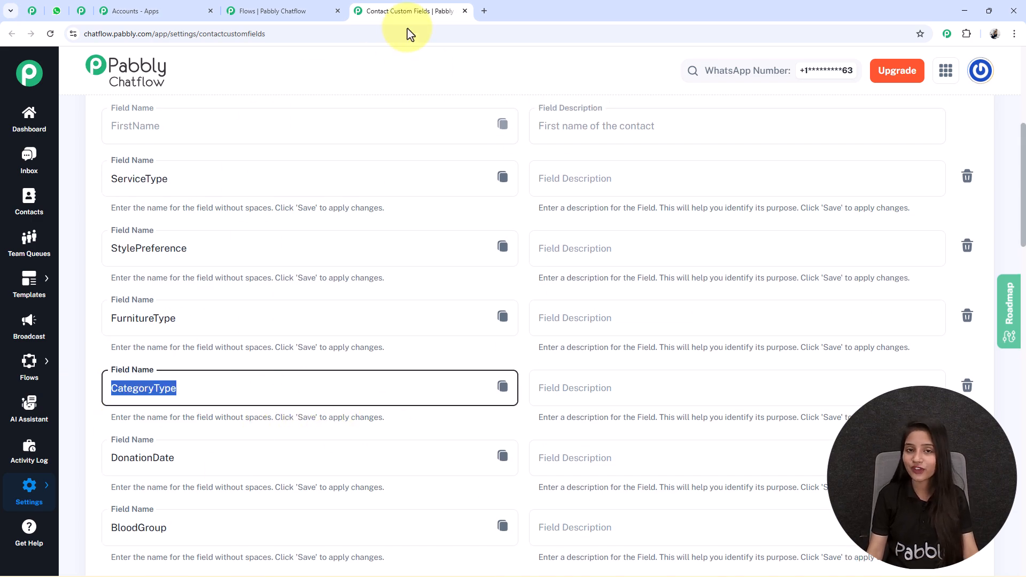
left_click(465, 11)
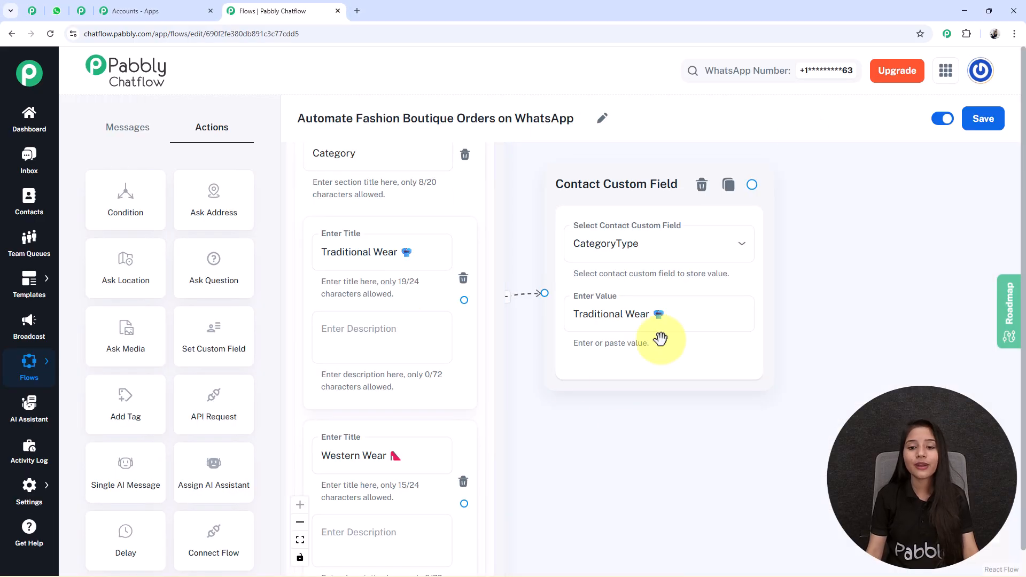
Add a second CategoryType custom field node below the first with the value "Western Wear" and connect the Western Wear list item to it.
left_click_drag(636, 471, 580, 390)
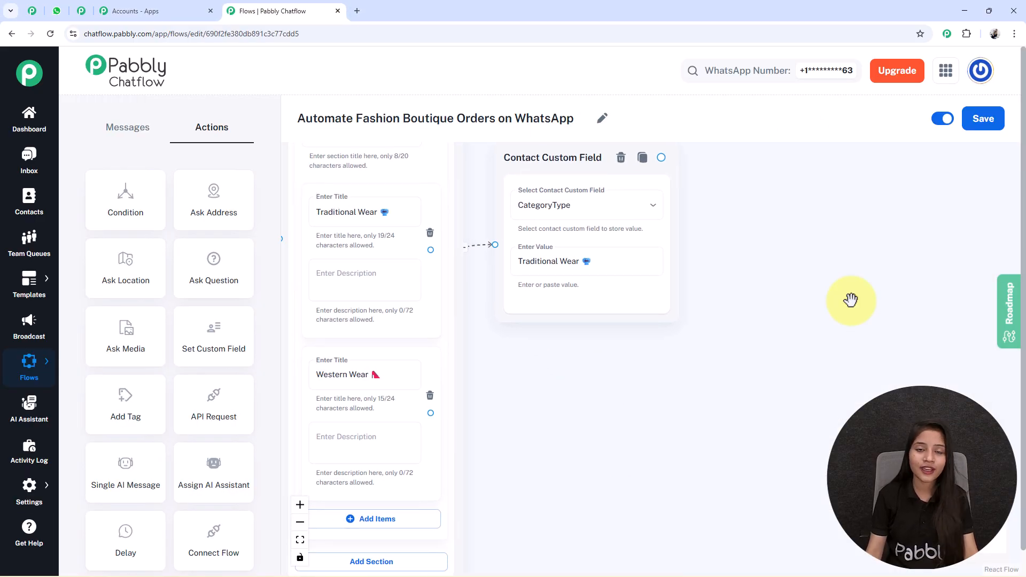
left_click_drag(465, 406, 552, 406)
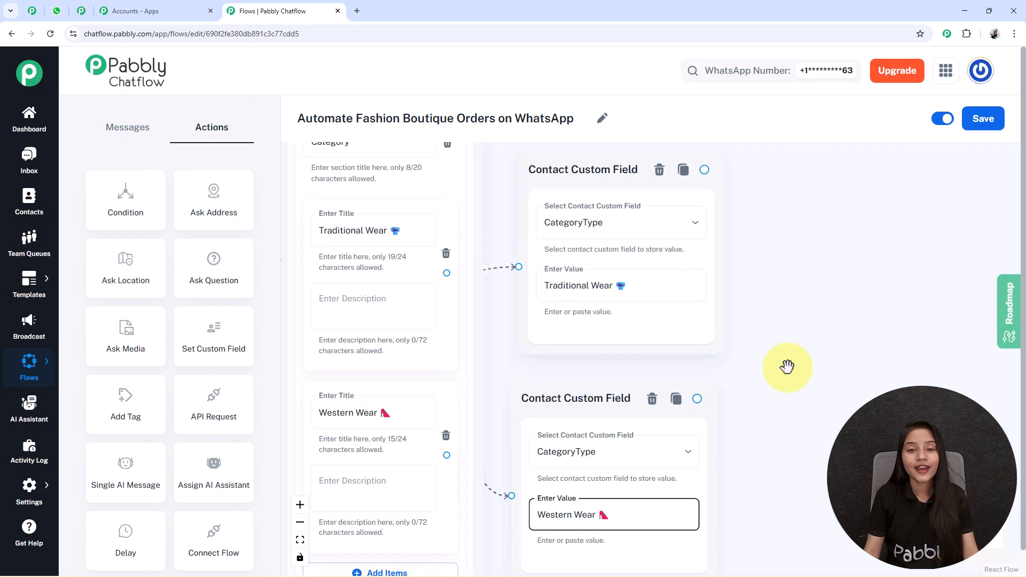
scroll(788, 366, "down", 3)
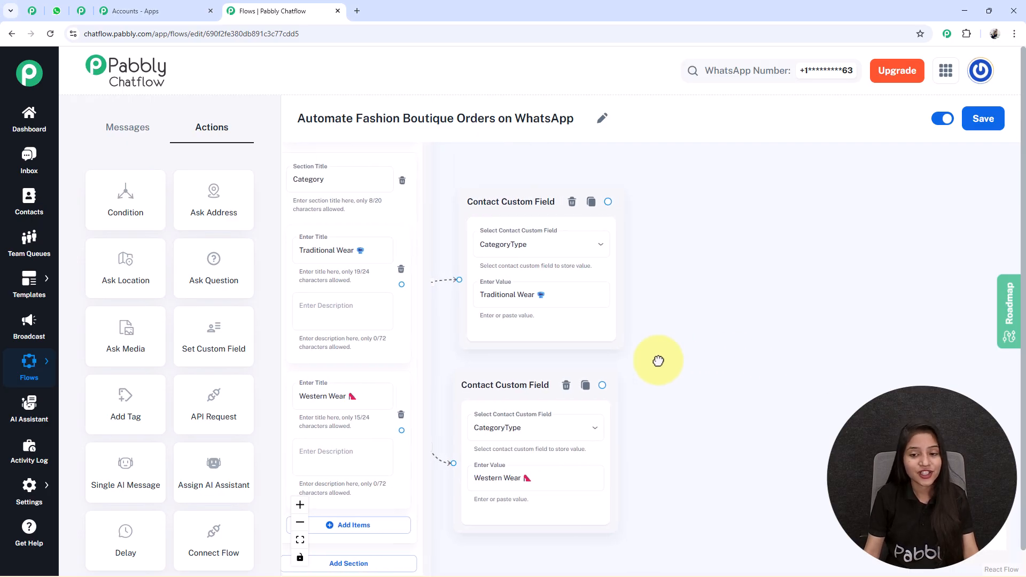
left_click(458, 241)
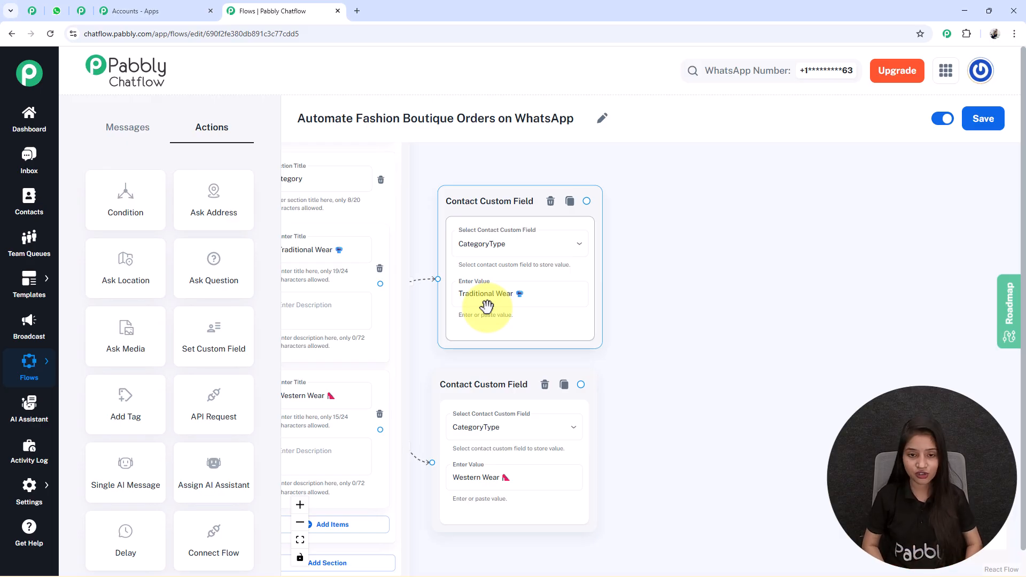
scroll(487, 305, "down", 2)
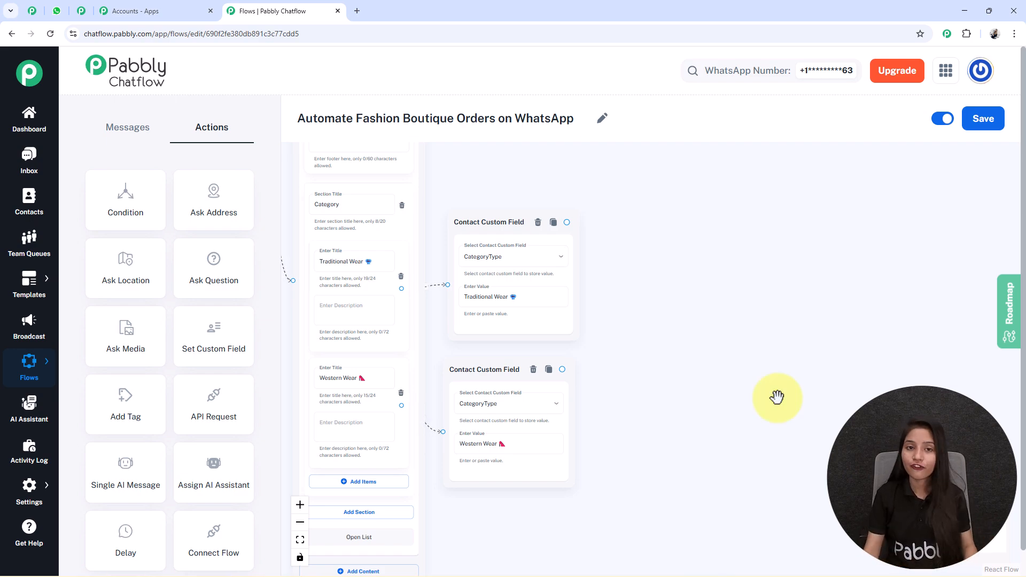
Add a Text Button message node beside the custom field nodes with the message "*Here are the dresses for the selected category.*".
left_click(109, 131)
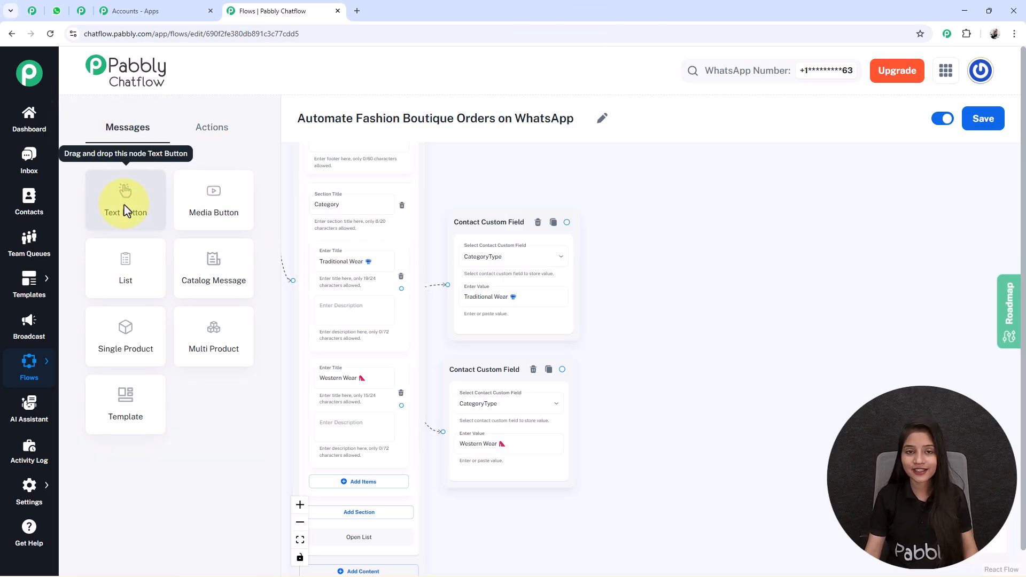
left_click_drag(125, 210, 744, 305)
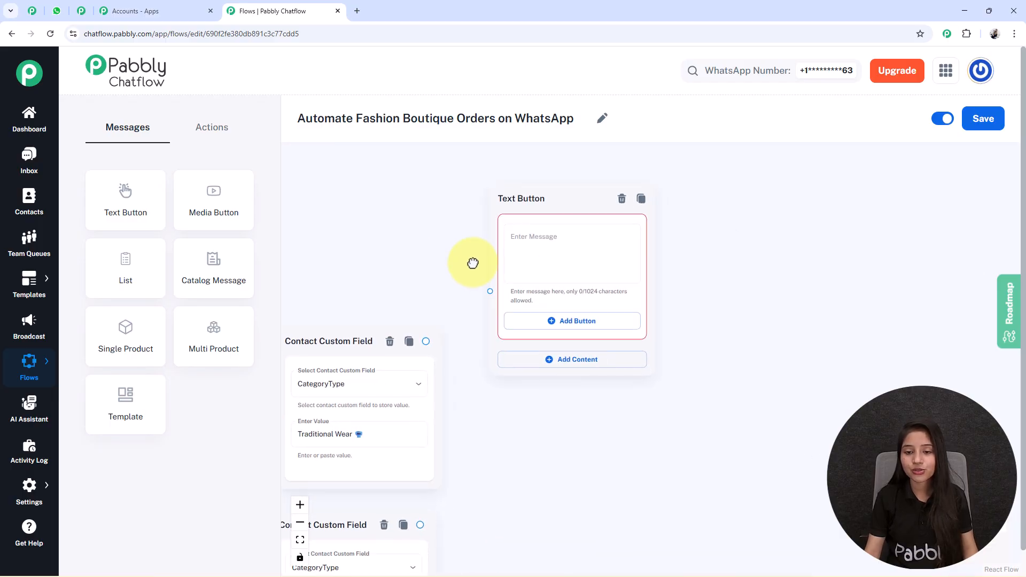
left_click(549, 237)
key("ctrl+v")
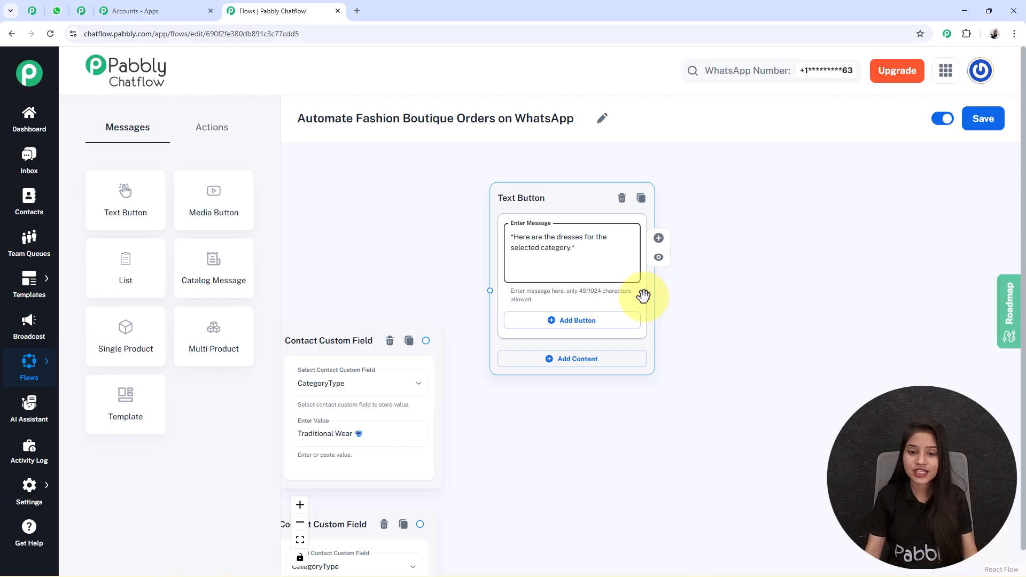
left_click_drag(740, 458, 716, 442)
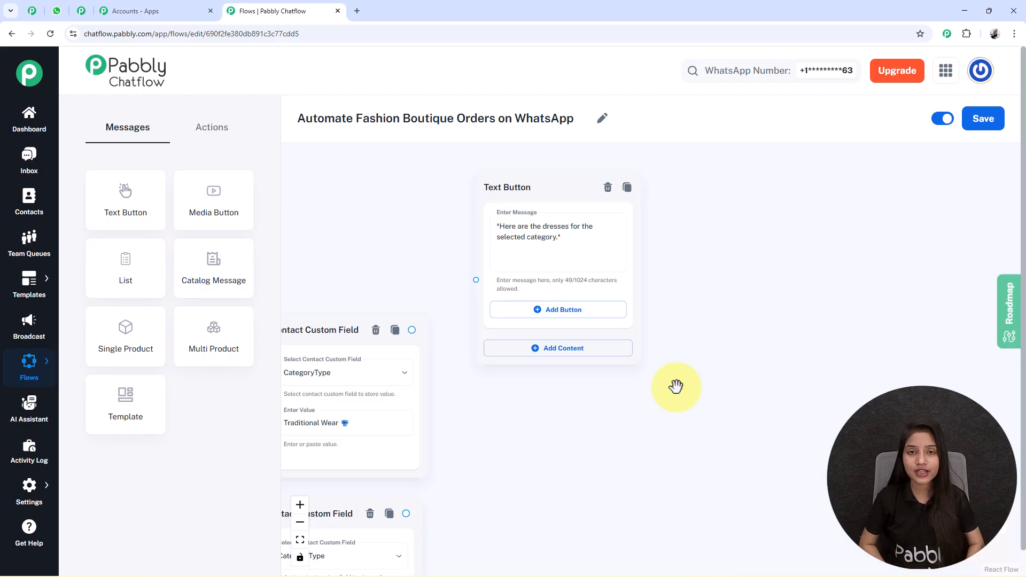
Add media content of type Image below the dresses message, using the gown image URL from clothsvilla.com.
left_click(536, 356)
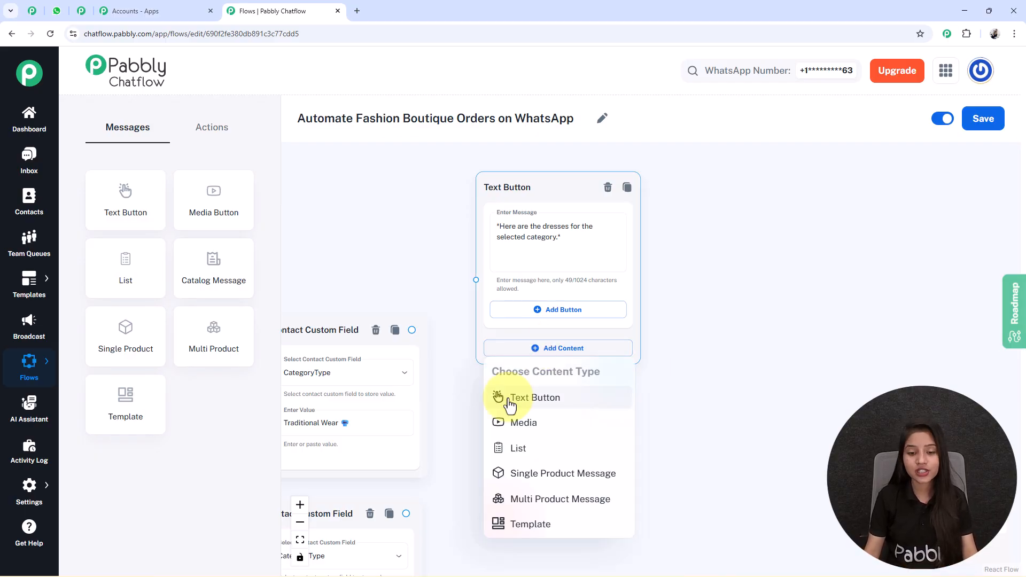
left_click(522, 425)
scroll(715, 431, "down", 2)
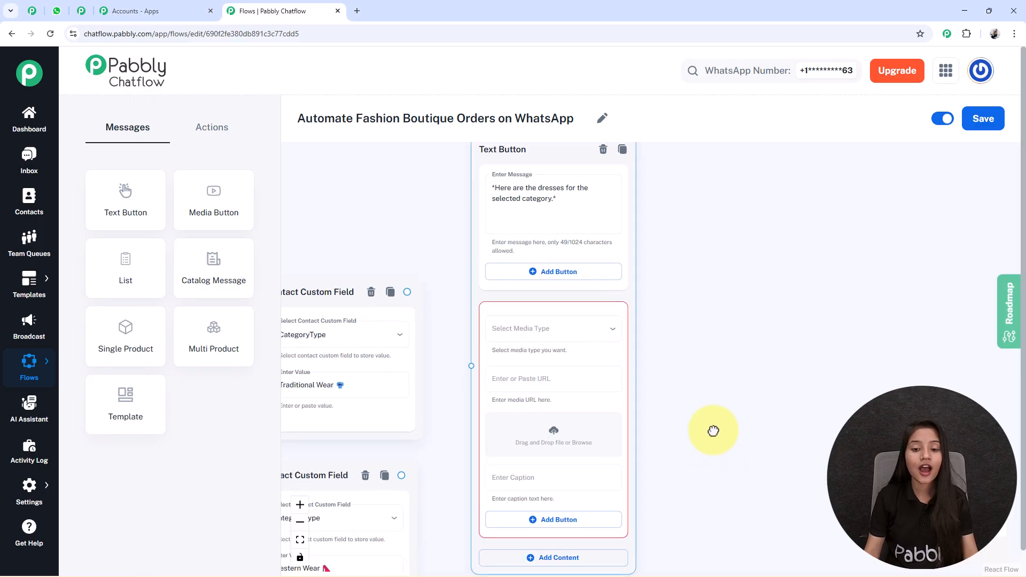
left_click(578, 309)
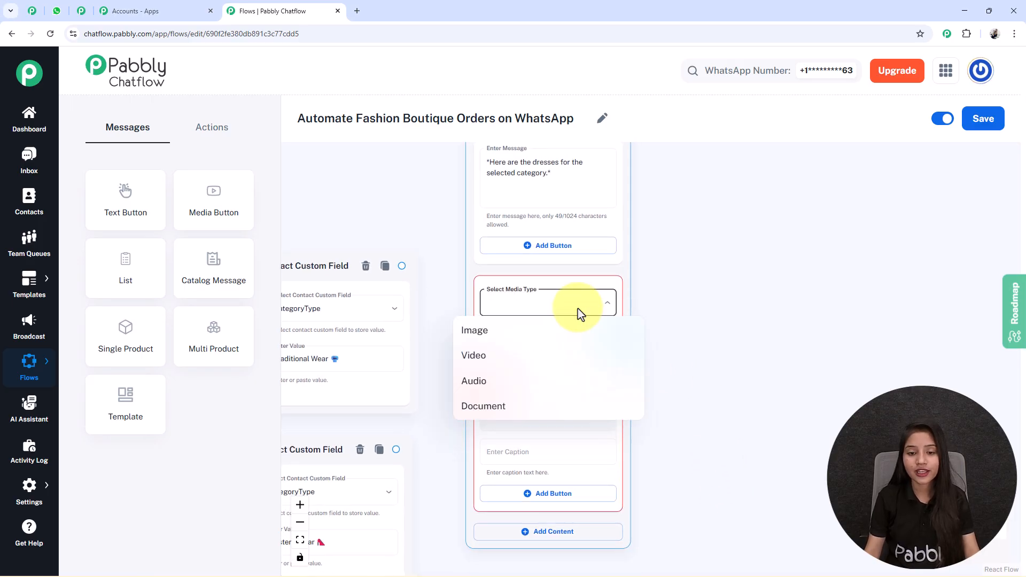
left_click(522, 337)
scroll(706, 454, "down", 1)
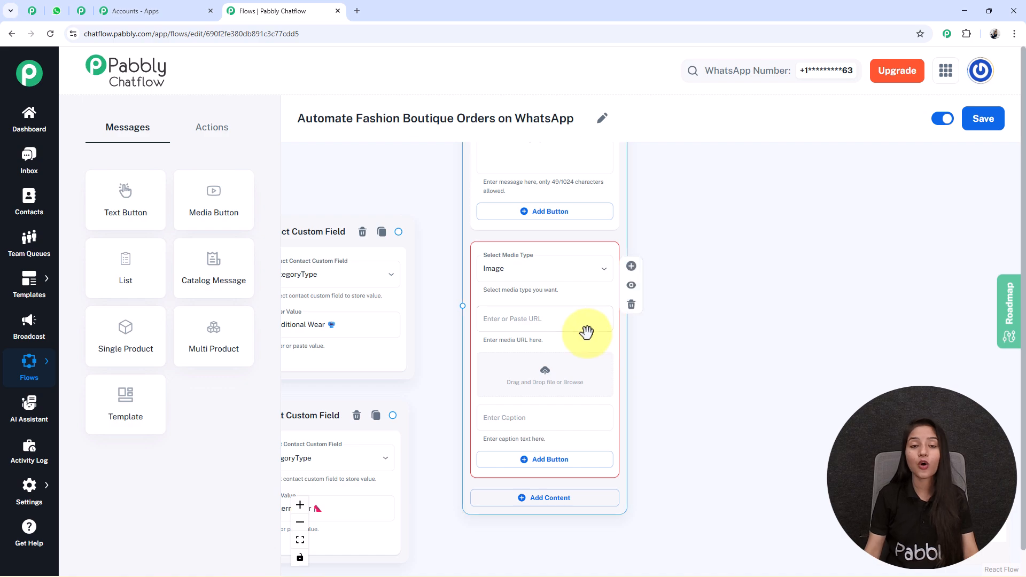
scroll(586, 332, "up", 1)
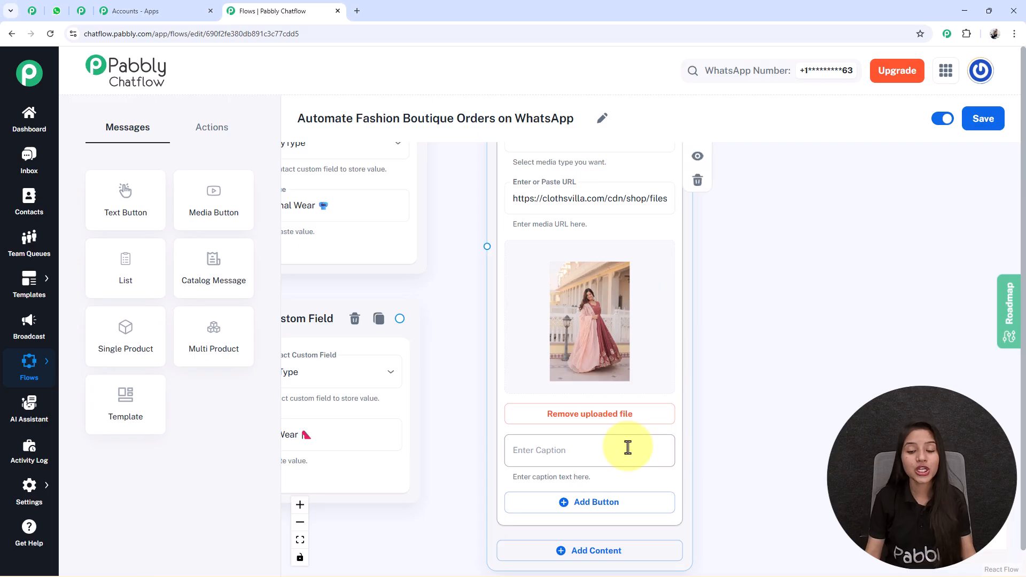
Caption the gown image "*Wine Luxury Designer Gown*" and give it an "Order Now" button.
left_click(582, 455)
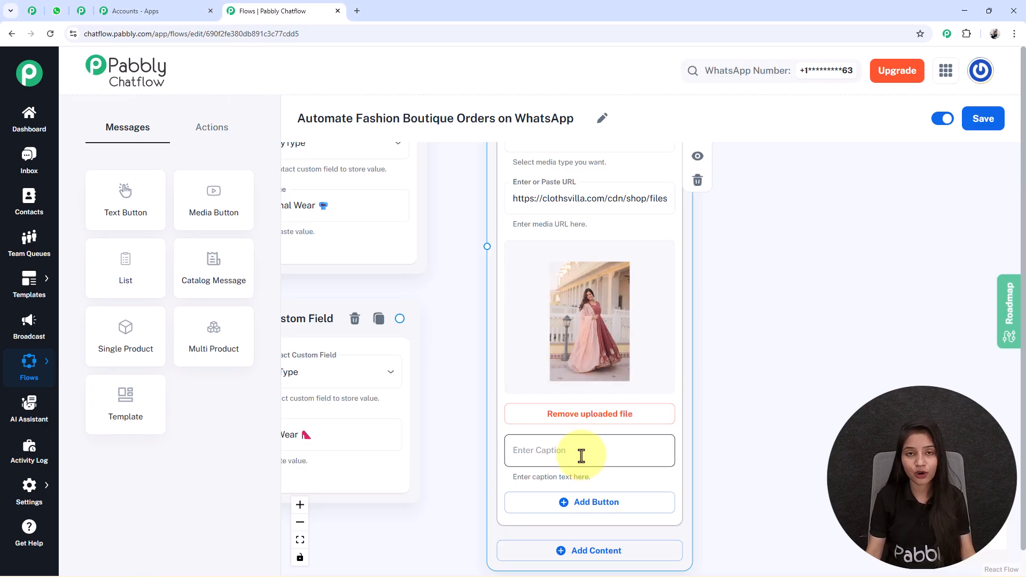
type("*Wine Luxury Designer Gown*")
left_click_drag(770, 499, 751, 408)
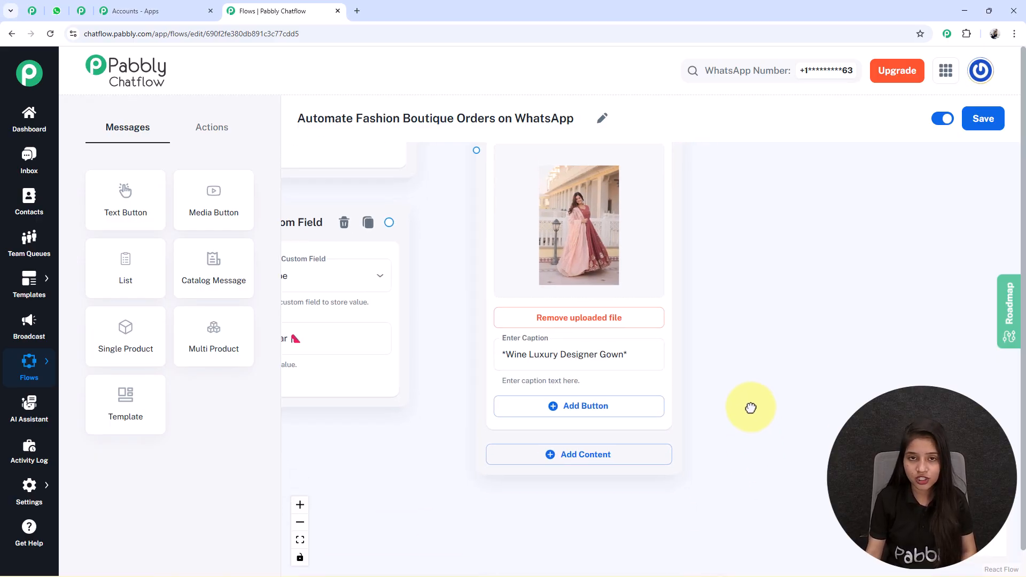
left_click(552, 408)
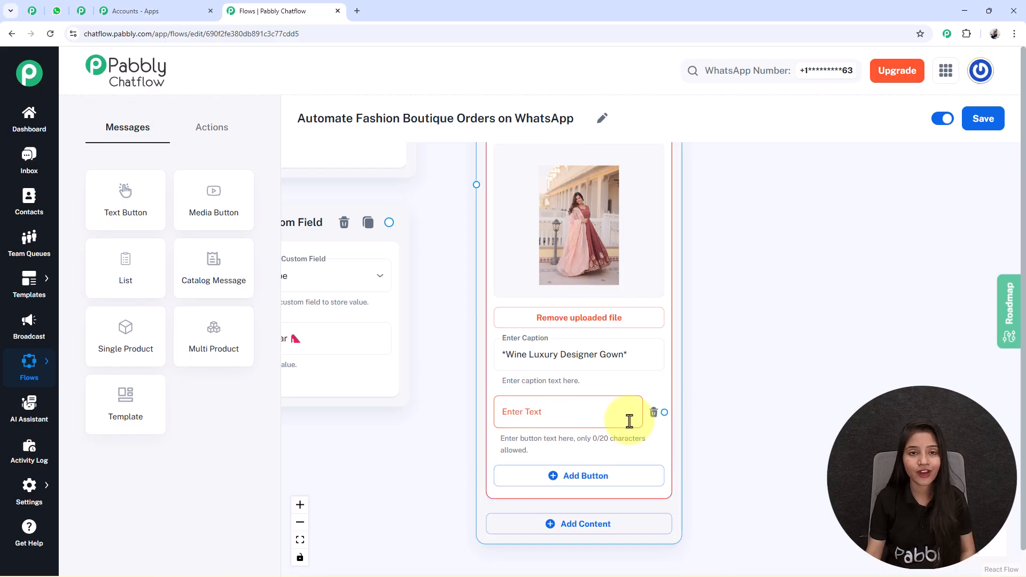
left_click(541, 417)
type("Order Now")
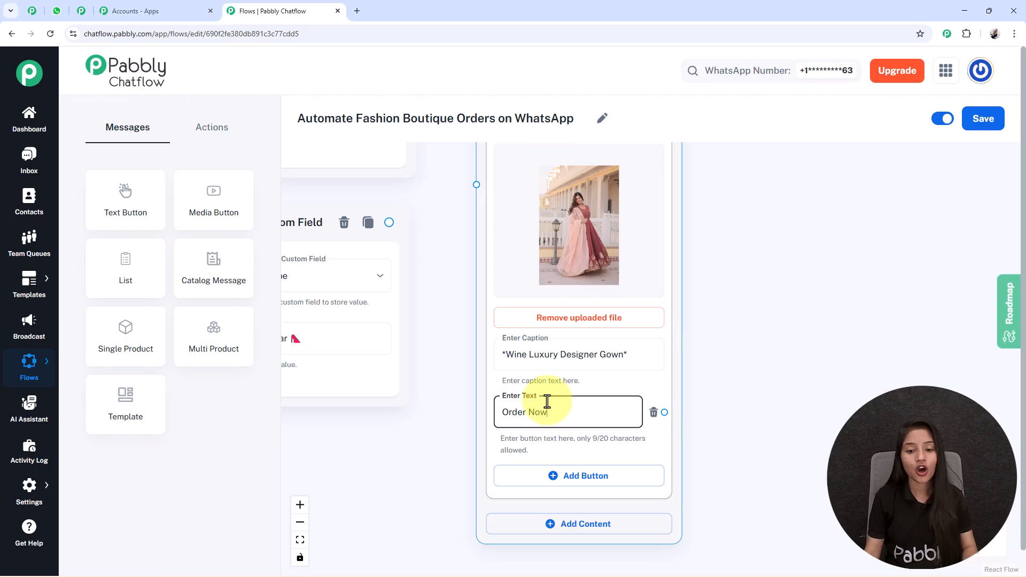
scroll(537, 455, "down", 2)
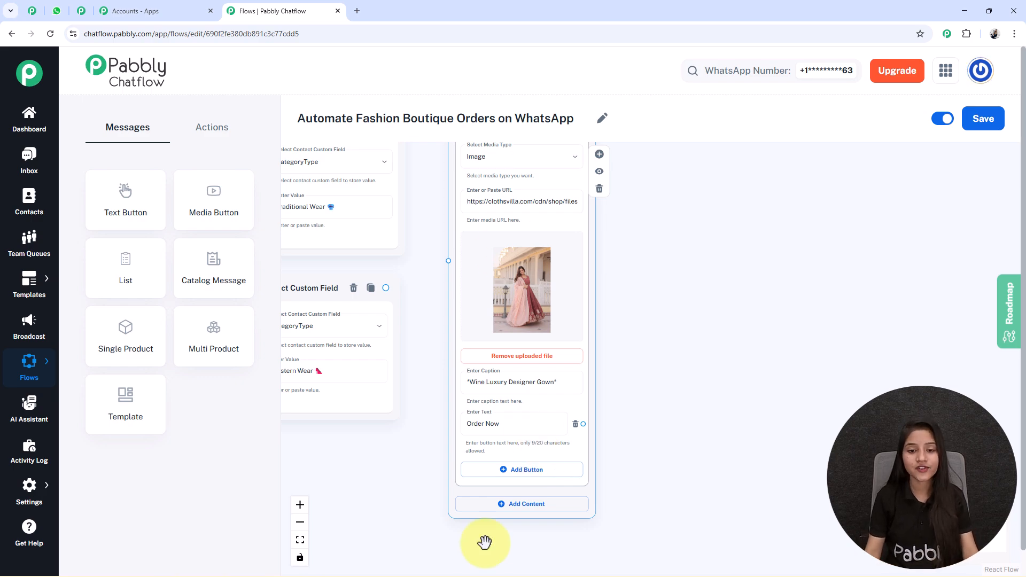
Connect the Traditional Wear custom field node to the Text Button node holding the traditional dresses.
left_click(663, 559)
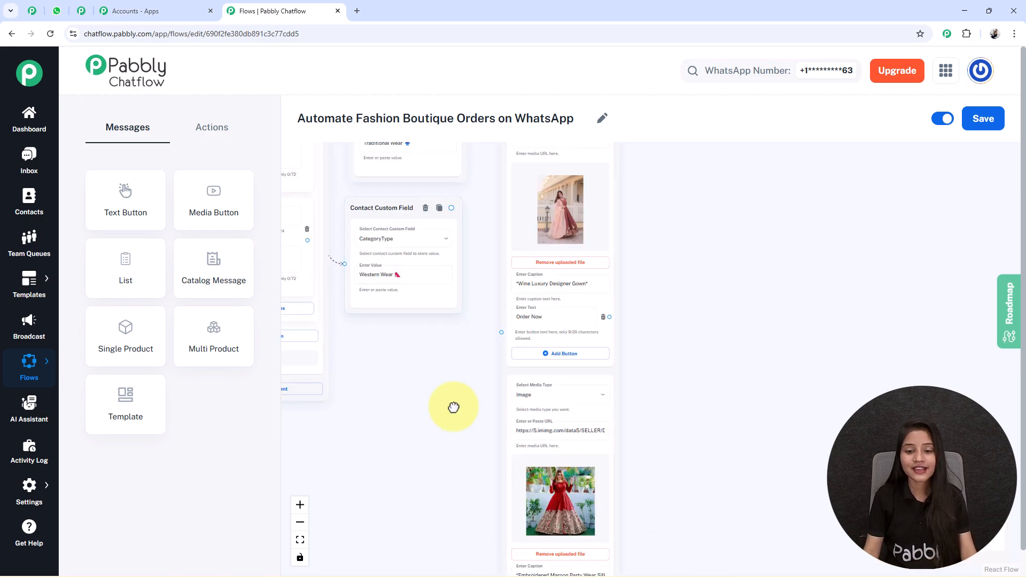
left_click_drag(454, 407, 467, 489)
left_click_drag(485, 247, 490, 313)
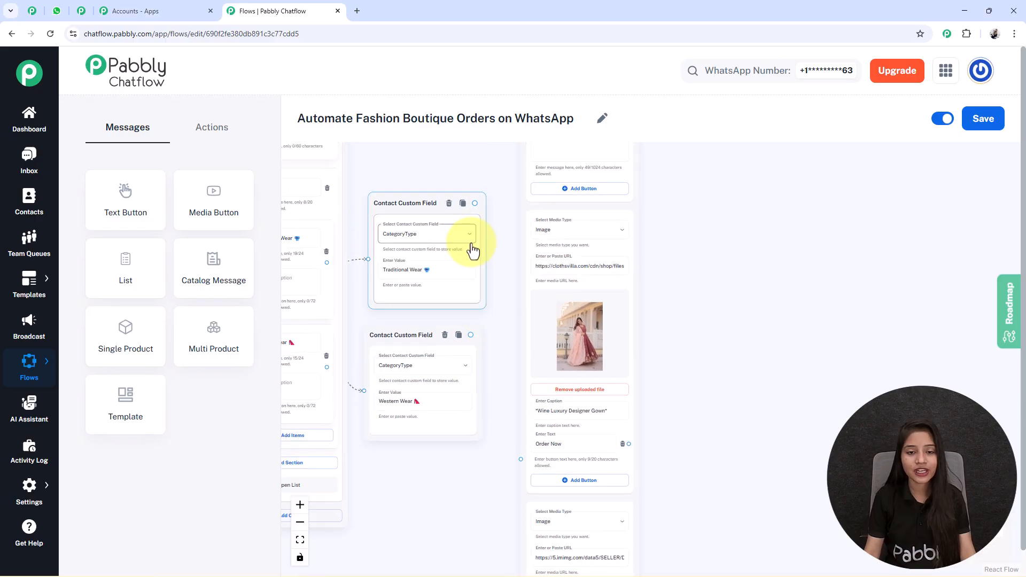
left_click_drag(473, 203, 516, 452)
left_click_drag(517, 452, 518, 452)
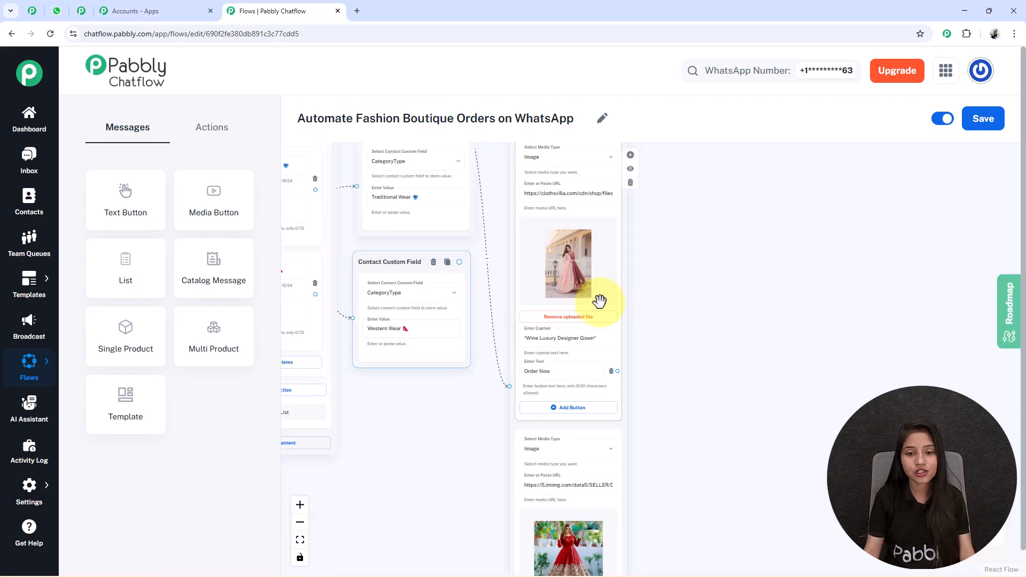
Connect the Western Wear custom field node to the Text Button node holding the western dresses.
scroll(601, 300, "down", 2)
left_click_drag(733, 332, 673, 322)
left_click(412, 293)
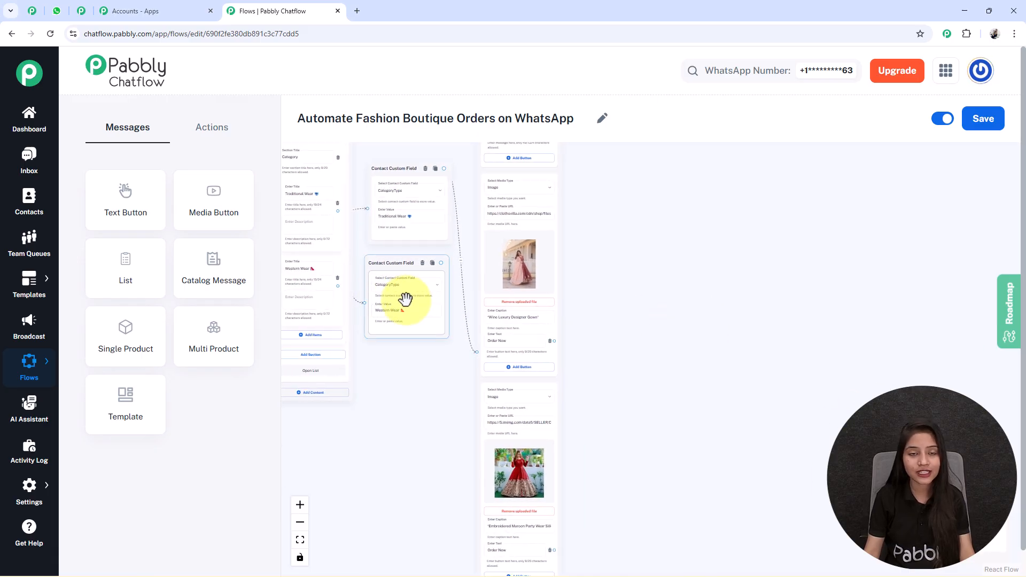
left_click(390, 341)
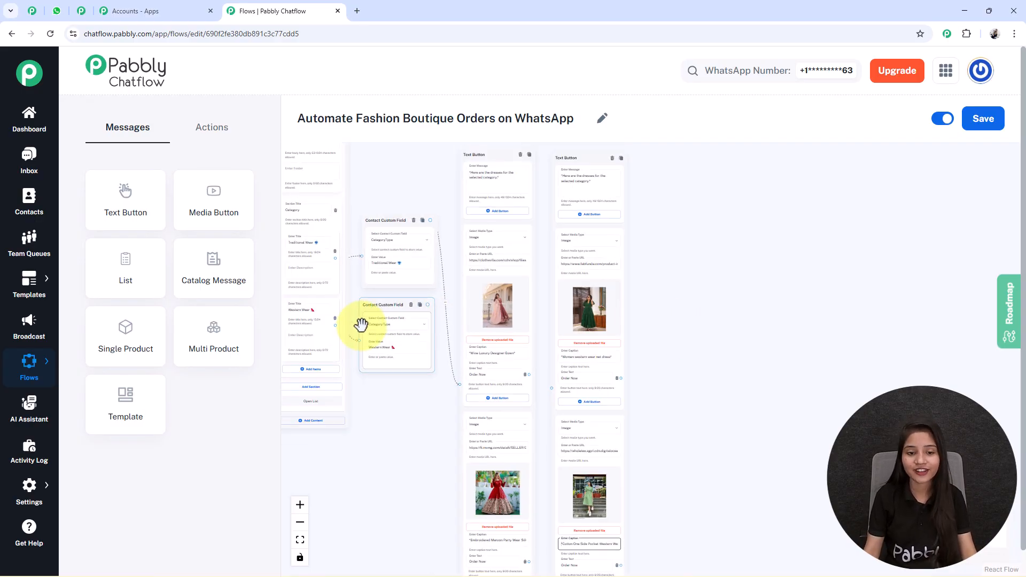
left_click(383, 342)
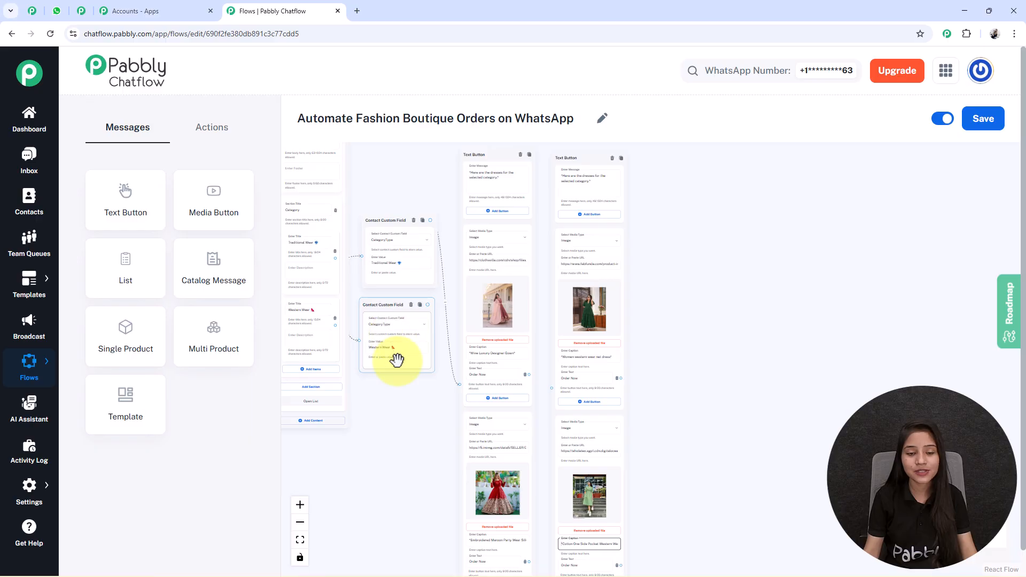
left_click_drag(429, 304, 550, 389)
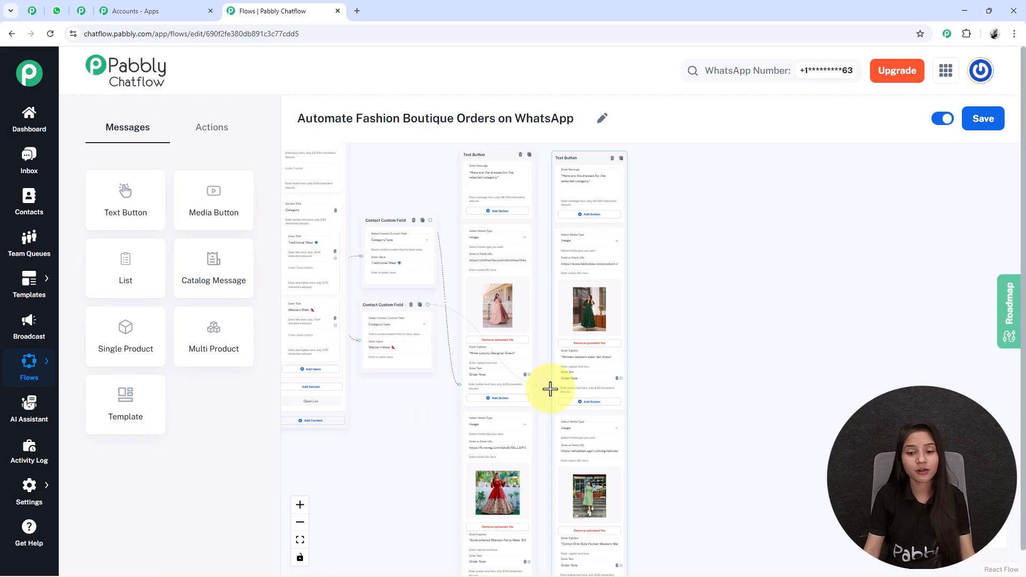
left_click_drag(551, 389, 670, 365)
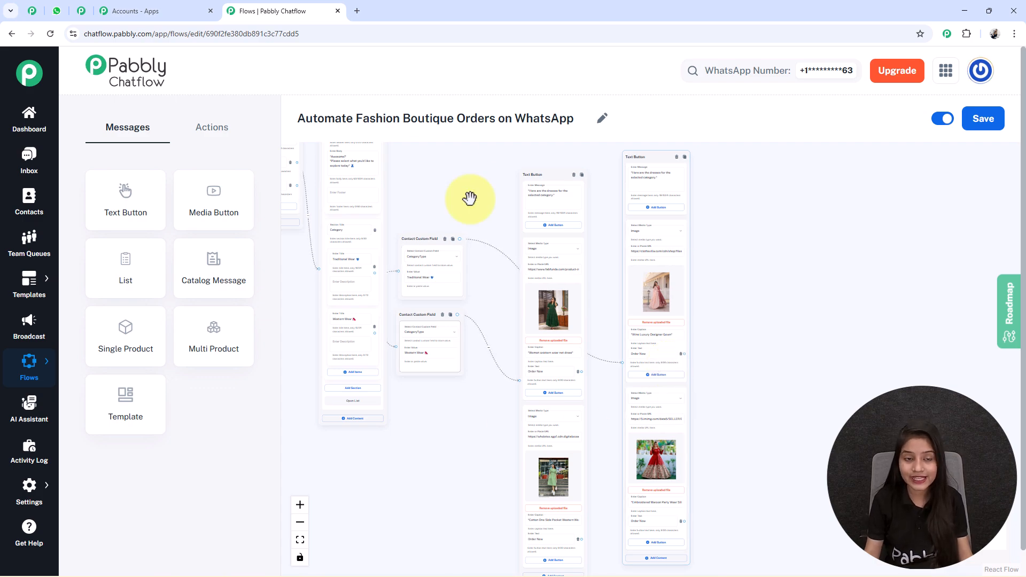
Add a List node beyond the dress nodes with the body "Select Size", the section "Size" and items S, M, L, XL and XXL.
left_click(141, 279)
left_click_drag(397, 287, 924, 378)
left_click_drag(902, 324, 765, 217)
scroll(782, 297, "down", 2)
scroll(782, 301, "up", 2)
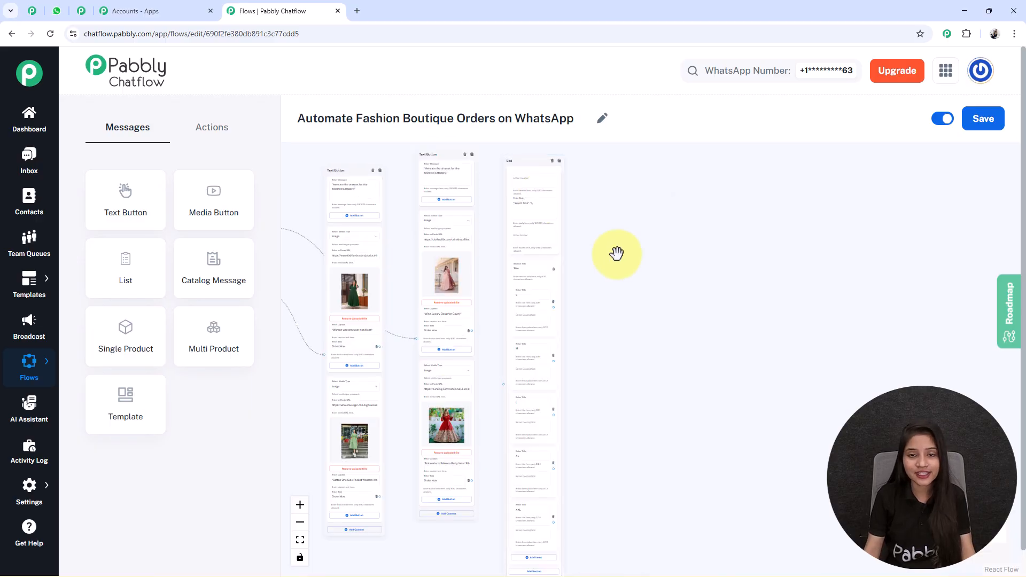
Review the size list node's body, section title and all of its size items down to the end.
scroll(614, 252, "up", 3)
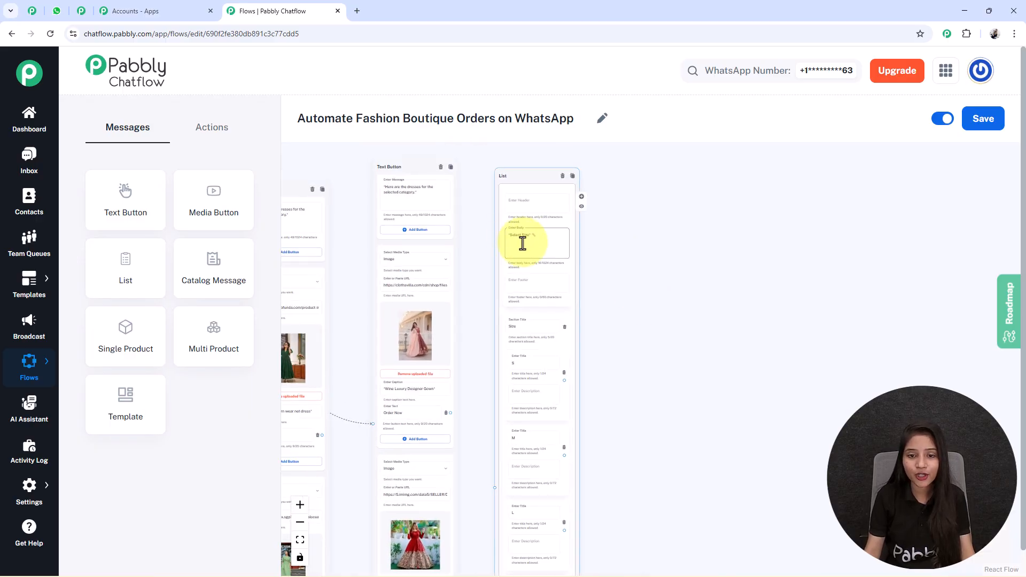
scroll(668, 358, "down", 1)
scroll(522, 246, "down", 3)
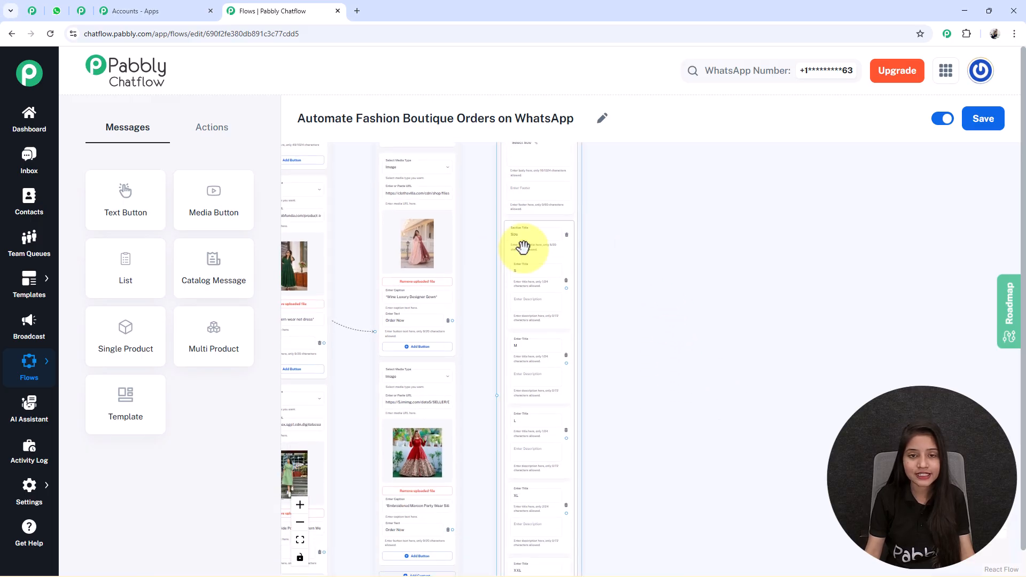
scroll(523, 246, "up", 3)
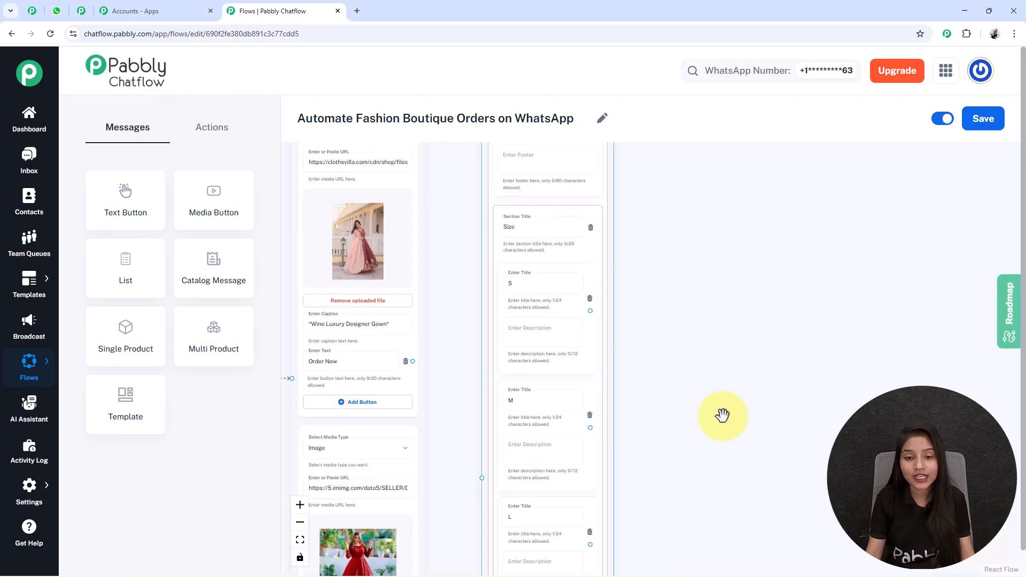
scroll(705, 369, "down", 3)
scroll(602, 231, "down", 2)
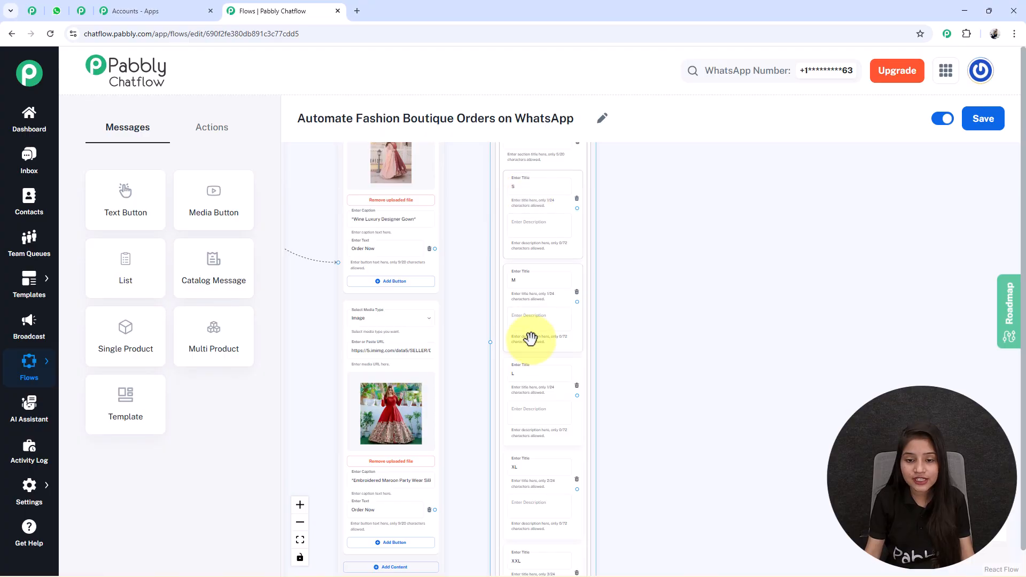
scroll(643, 387, "down", 4)
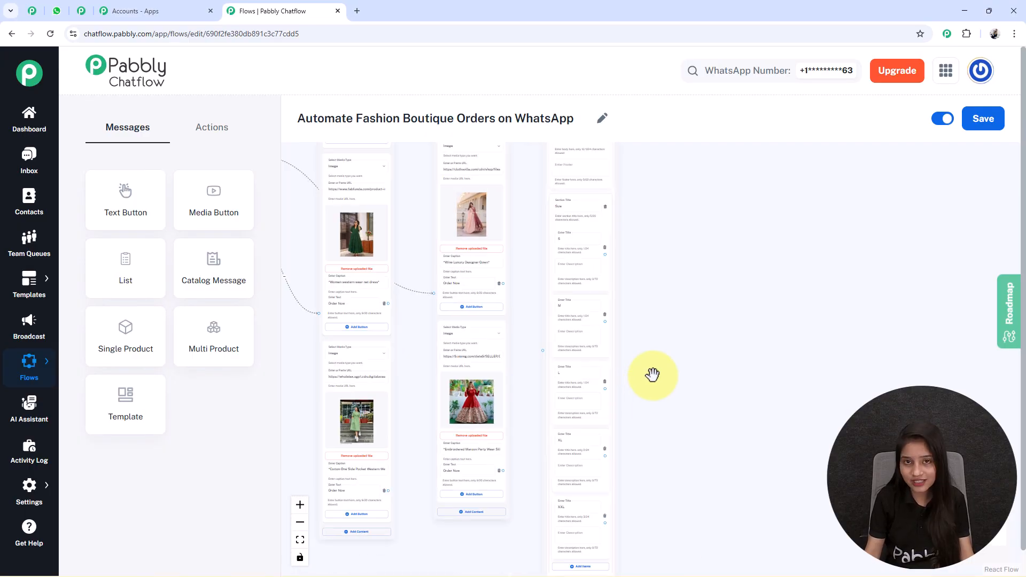
left_click_drag(613, 362, 604, 317)
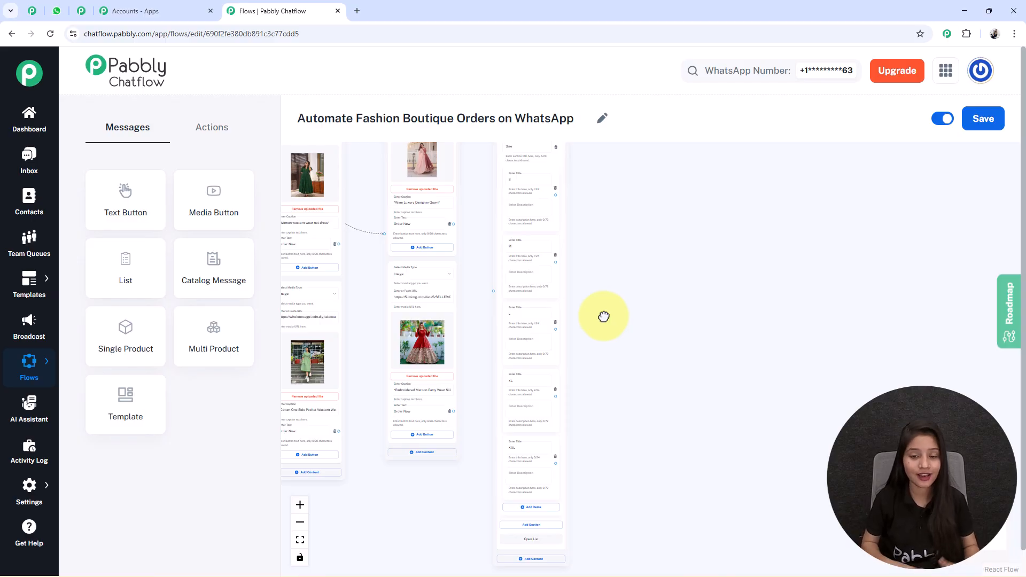
Connect the Order Now buttons of all four traditional and western dresses to the size list node.
scroll(454, 413, "down", 2)
scroll(460, 335, "up", 4)
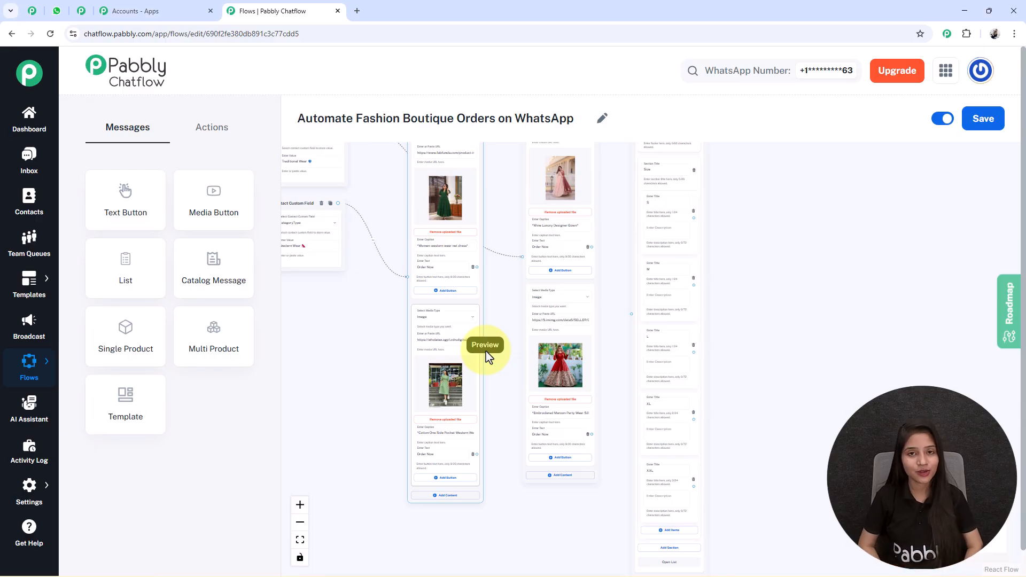
scroll(612, 288, "down", 2)
scroll(735, 369, "up", 4)
left_click_drag(736, 366, 669, 421)
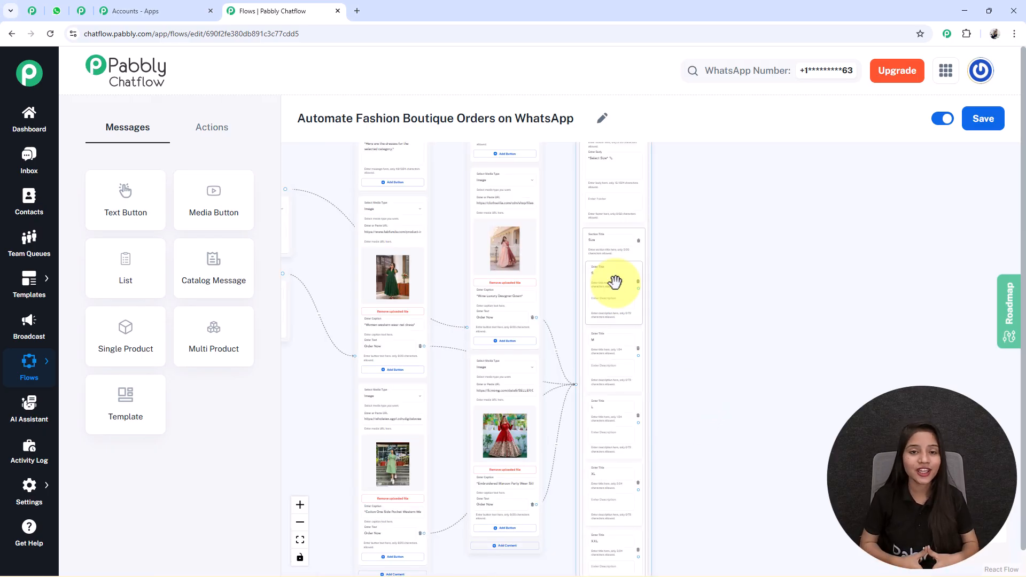
Add five Size custom field nodes with values S, M, L, XL and XXL and connect each size list item to its matching node.
scroll(614, 282, "down", 4)
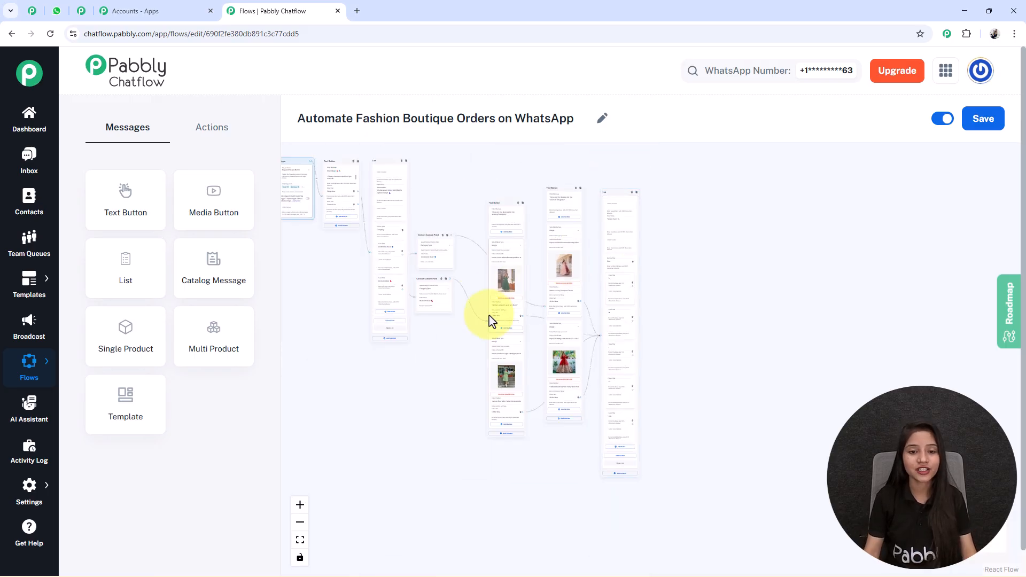
scroll(695, 359, "down", 1)
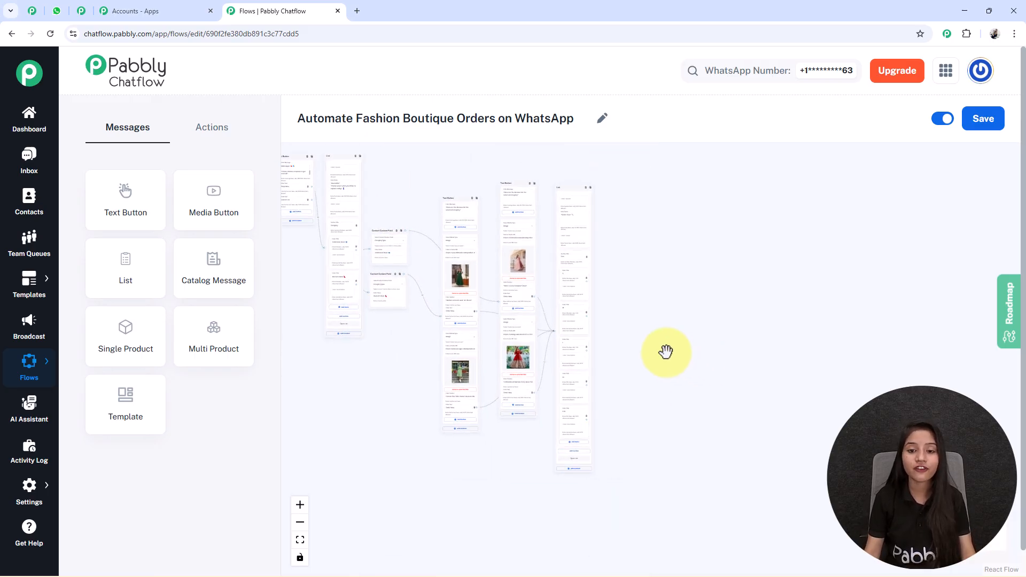
scroll(604, 318, "up", 5)
scroll(604, 318, "up", 1)
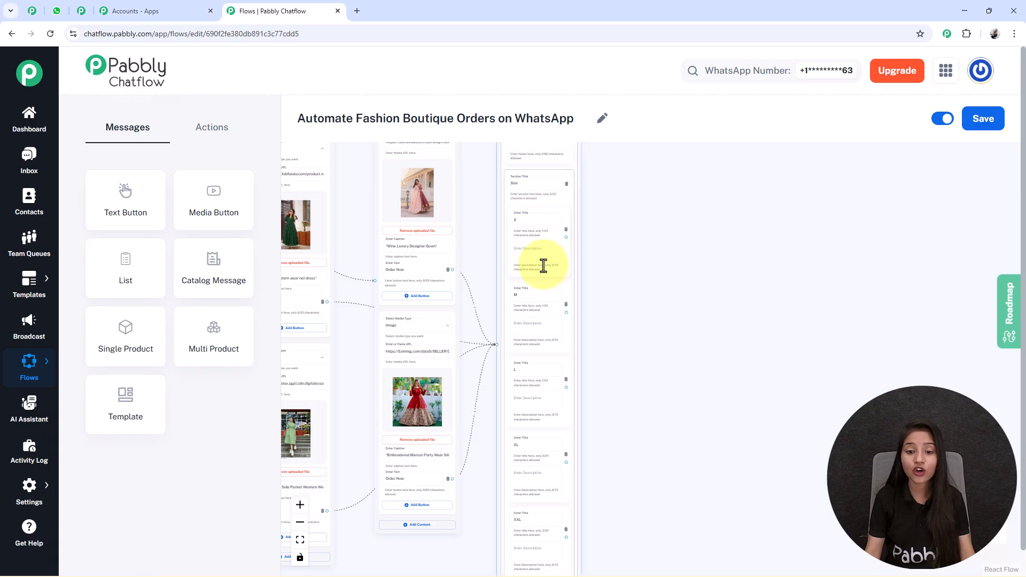
left_click_drag(663, 462, 694, 446)
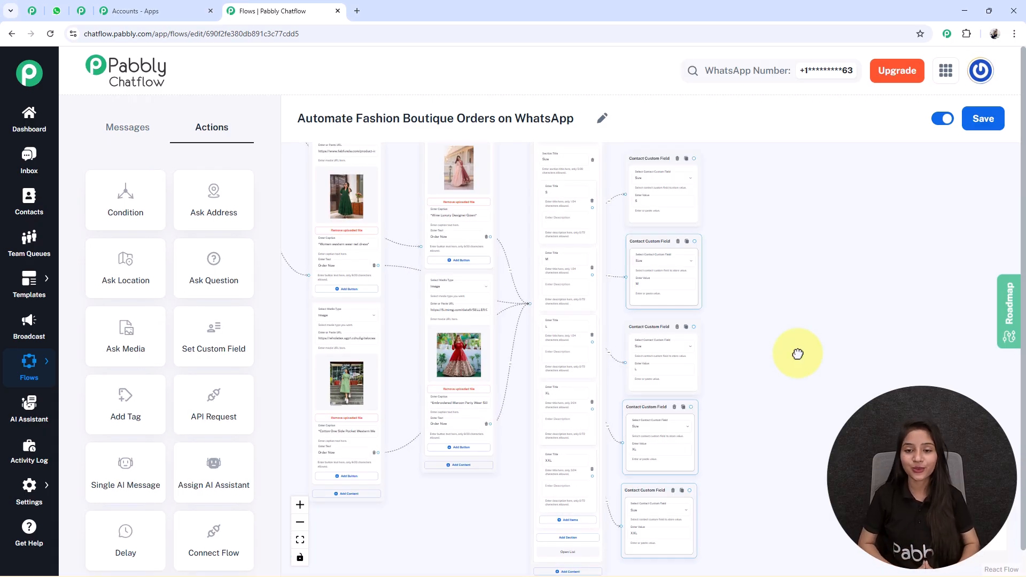
Add an Ask Question node and place it beyond the five size custom field nodes.
scroll(664, 160, "up", 2)
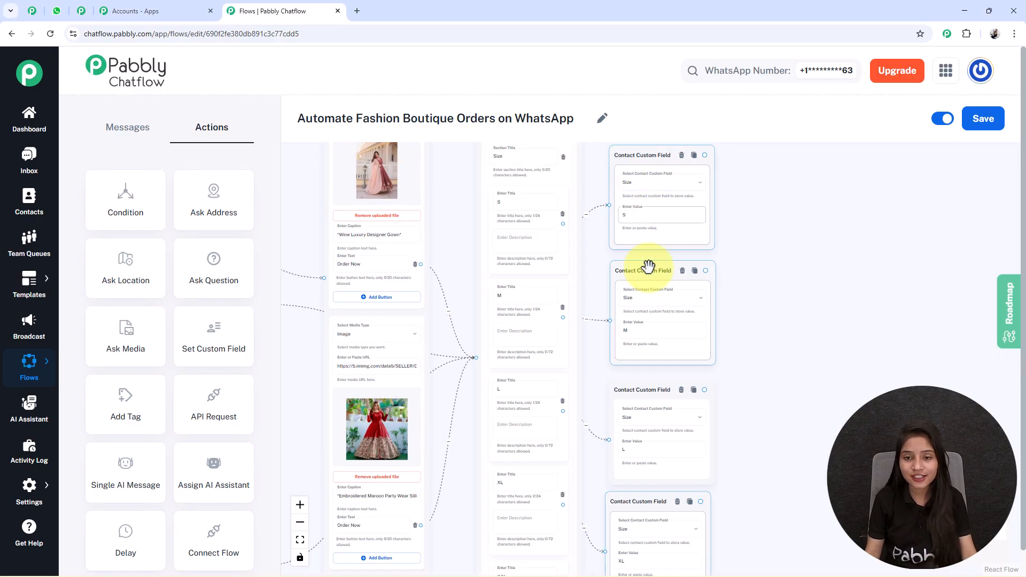
left_click_drag(820, 451, 713, 359)
scroll(673, 285, "down", 2)
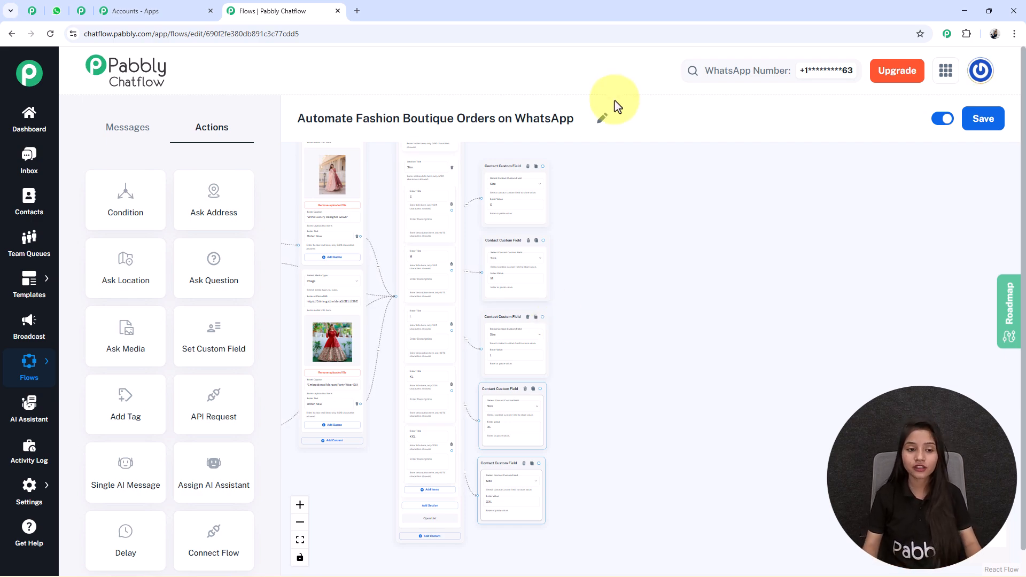
left_click(301, 540)
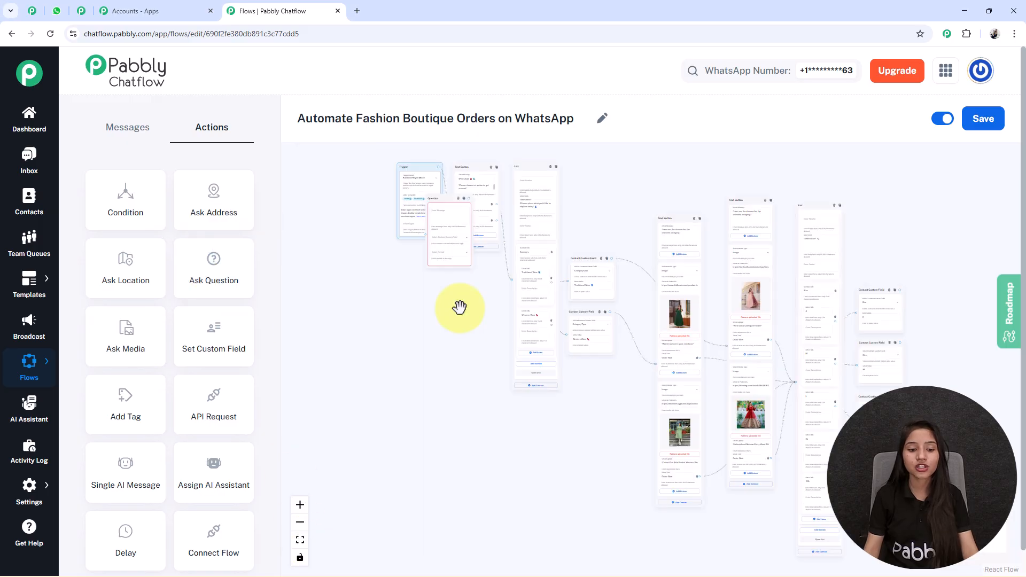
left_click_drag(973, 373, 680, 266)
scroll(684, 251, "up", 2)
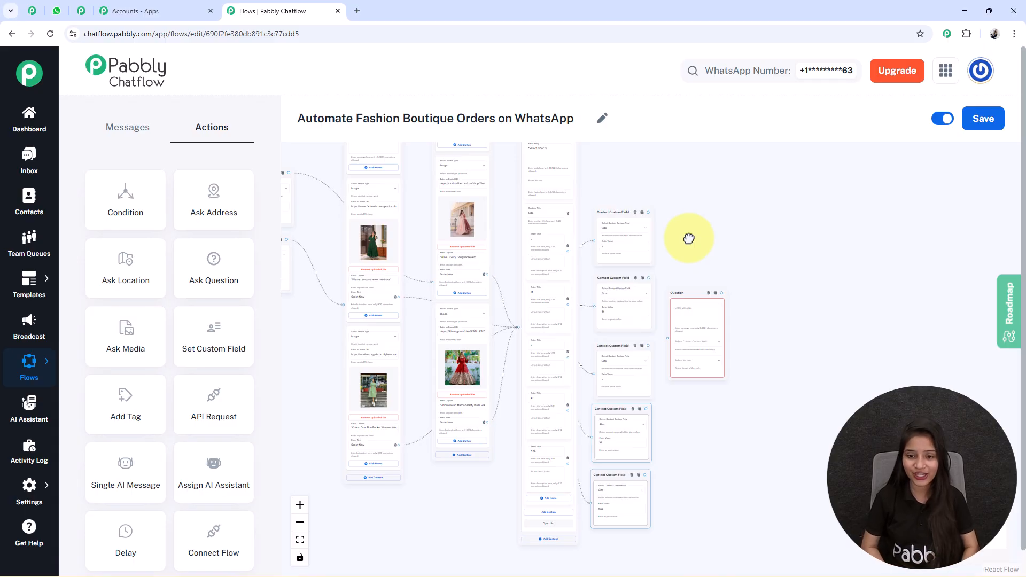
scroll(695, 251, "up", 4)
left_click_drag(733, 271, 701, 170)
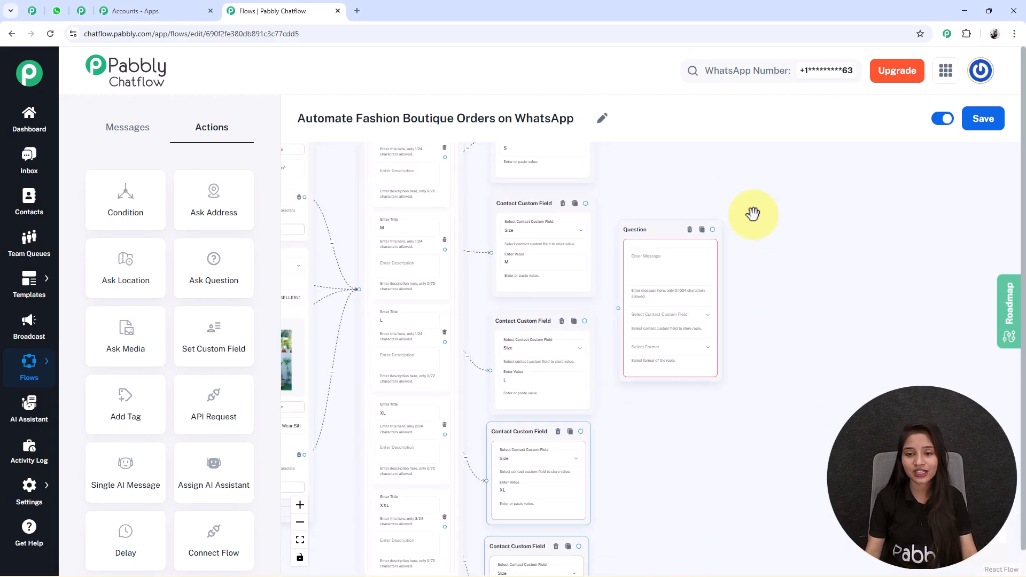
Set the question's message to "*Please share your Full Name* 👤", storing the reply in the FullName custom field with the Text format.
left_click(676, 272)
type("*Please share your Full Name* 👤")
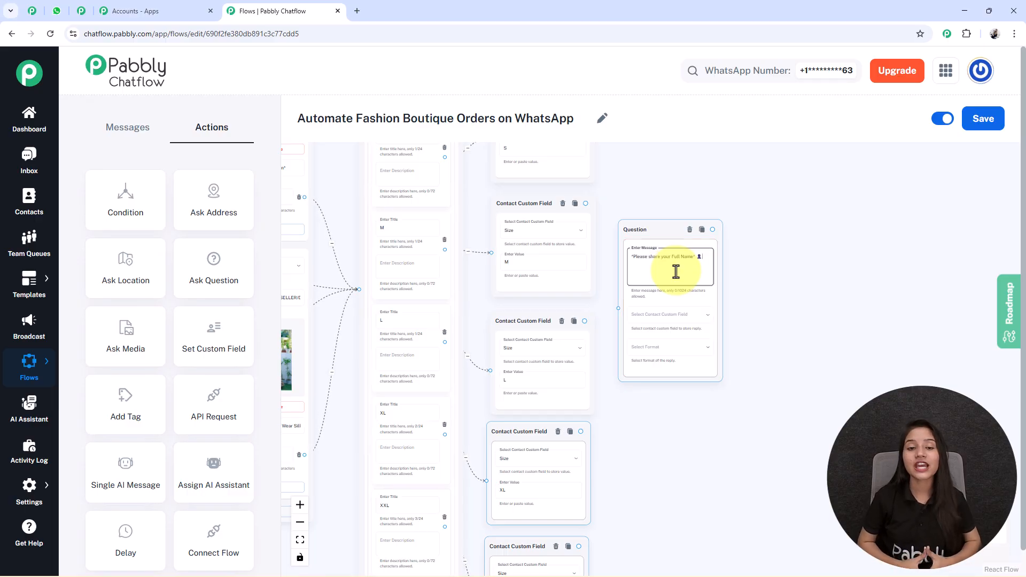
left_click(694, 316)
scroll(641, 475, "down", 3)
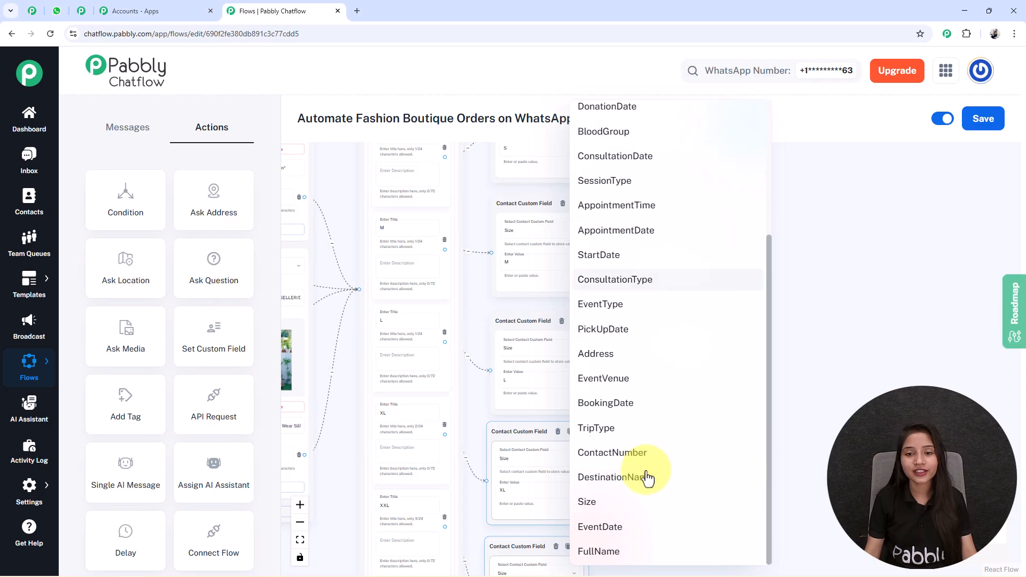
left_click(607, 553)
left_click(682, 352)
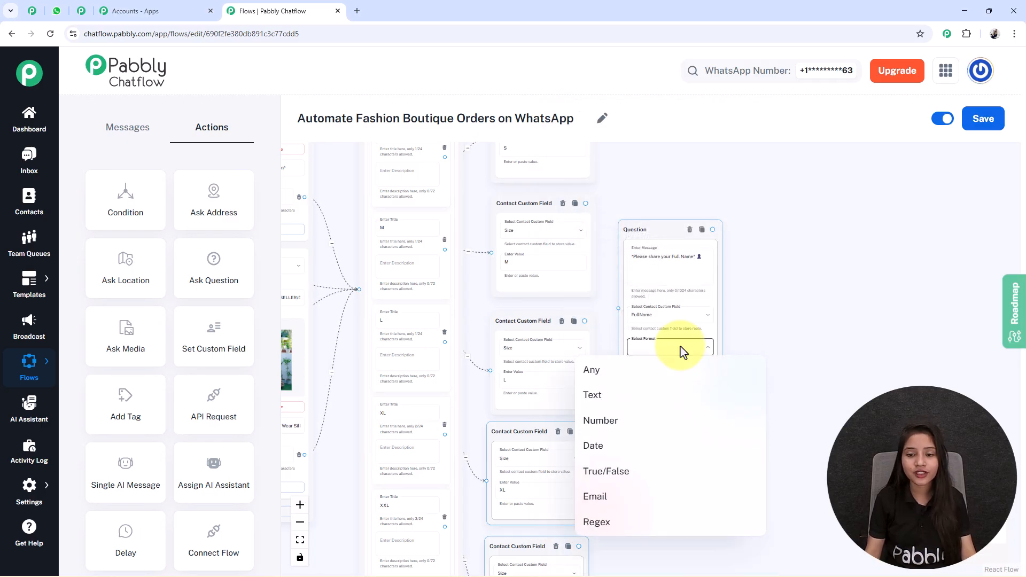
left_click(603, 398)
left_click_drag(784, 422, 772, 394)
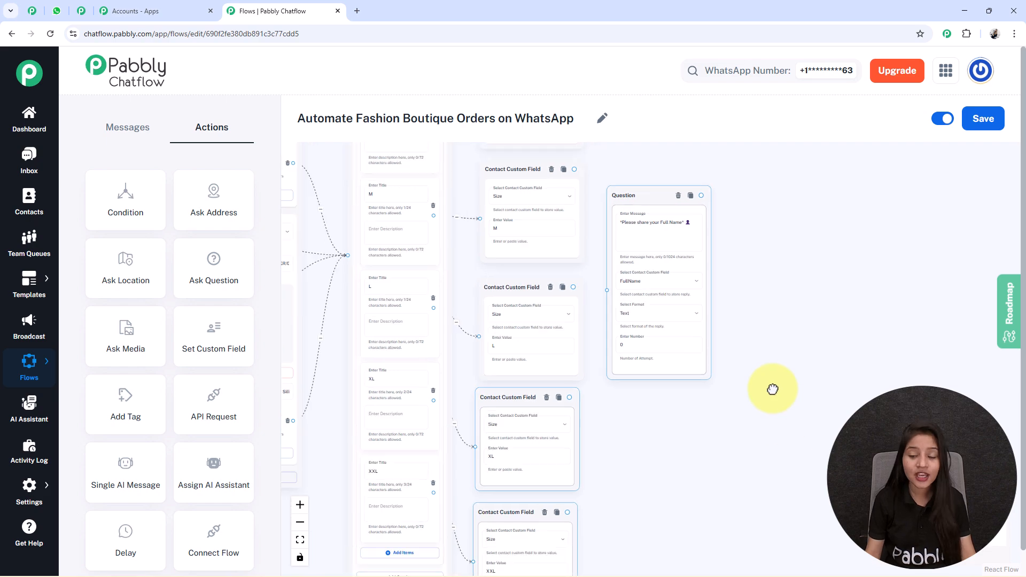
Try 1 as the Full Name question's number of attempts and return it to 0.
left_click(632, 348)
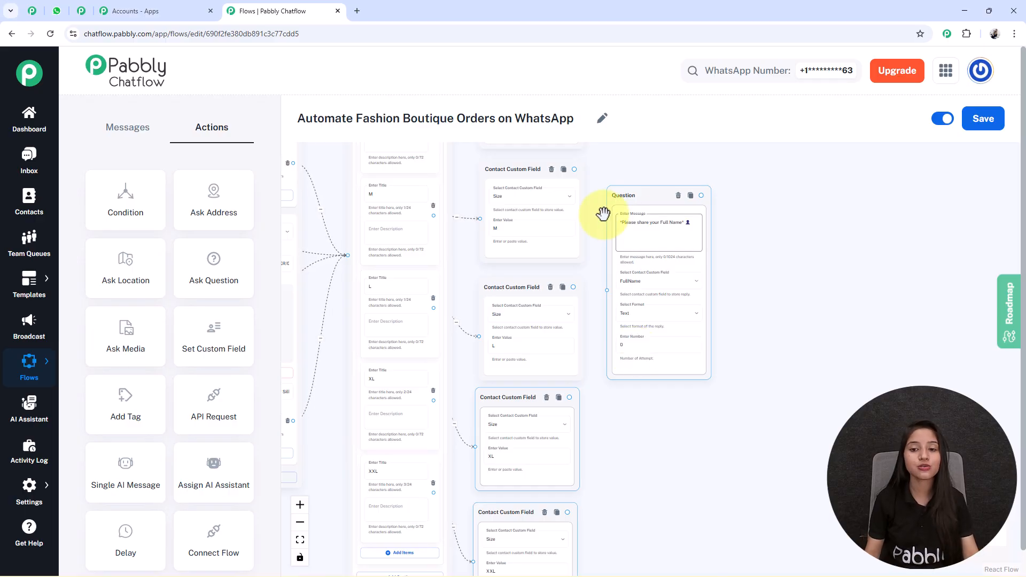
key("BackSpace")
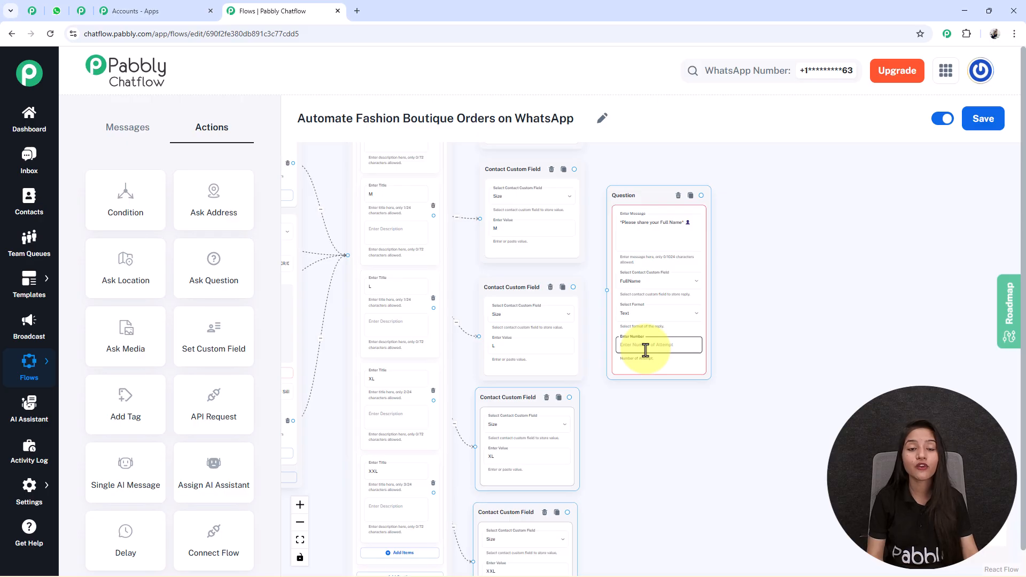
type("1")
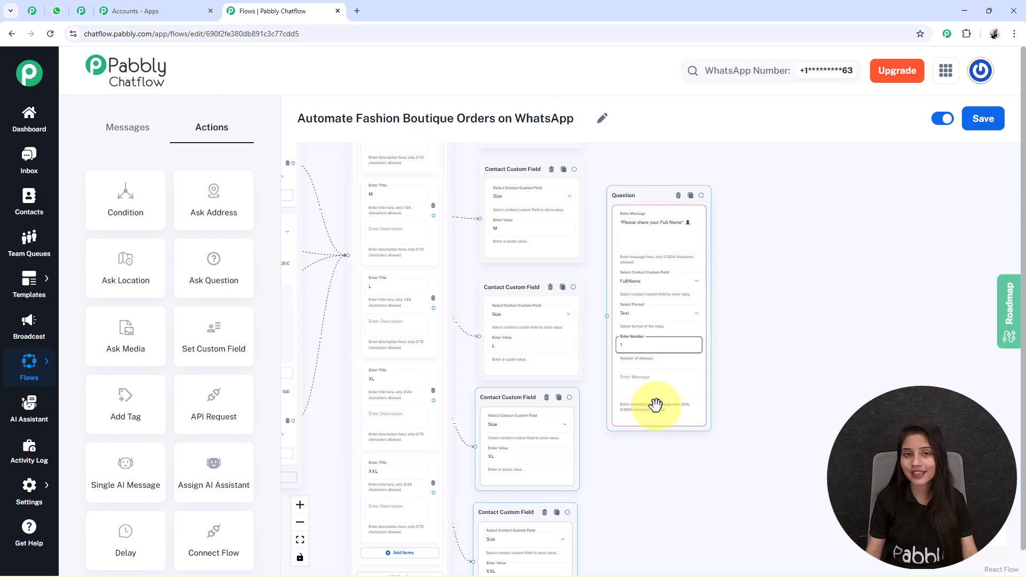
key("BackSpace")
type("0")
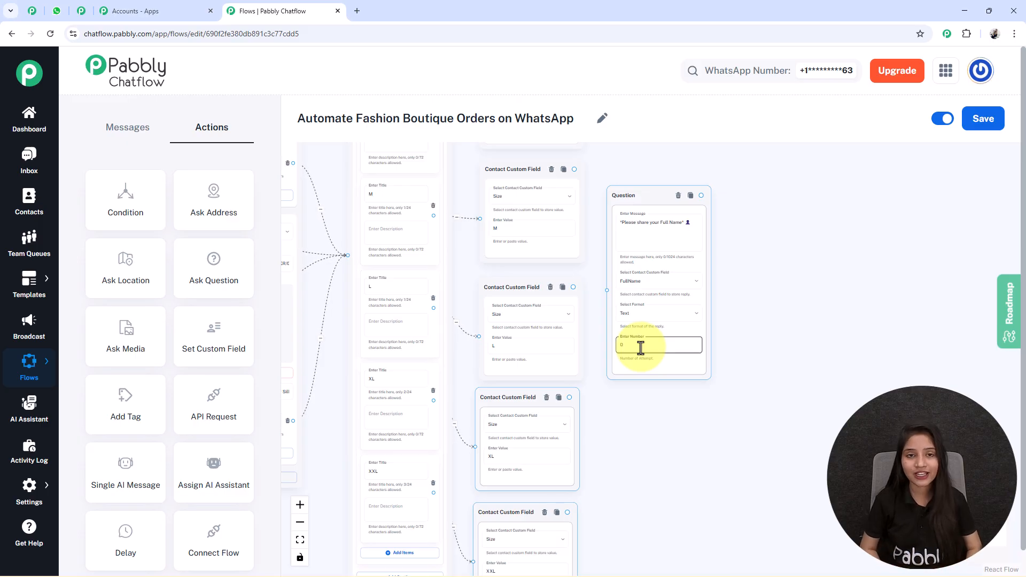
Connect all five size custom field nodes to the Full Name question node.
scroll(652, 363, "down", 3)
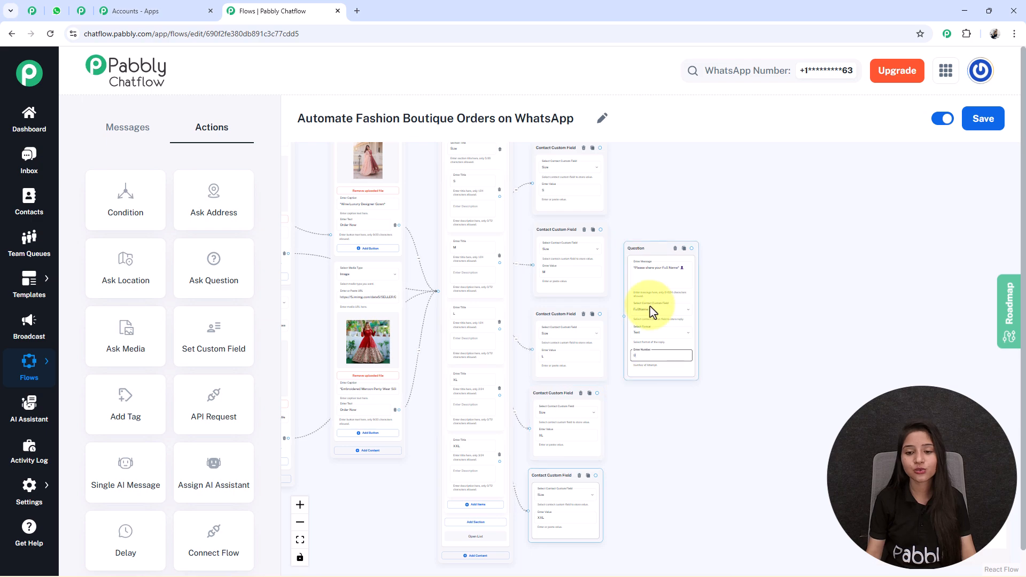
left_click_drag(813, 405, 678, 414)
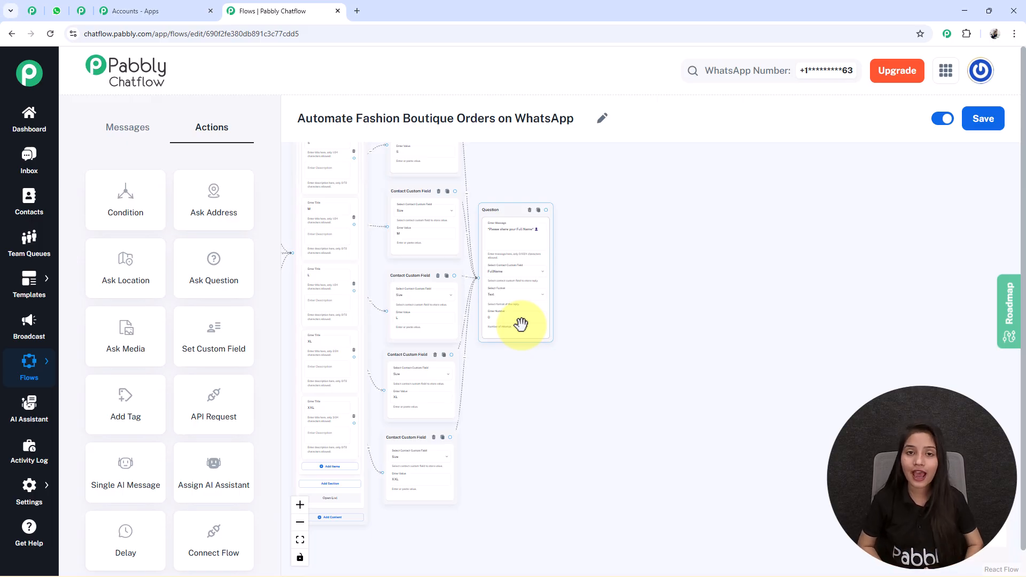
scroll(508, 312, "up", 2)
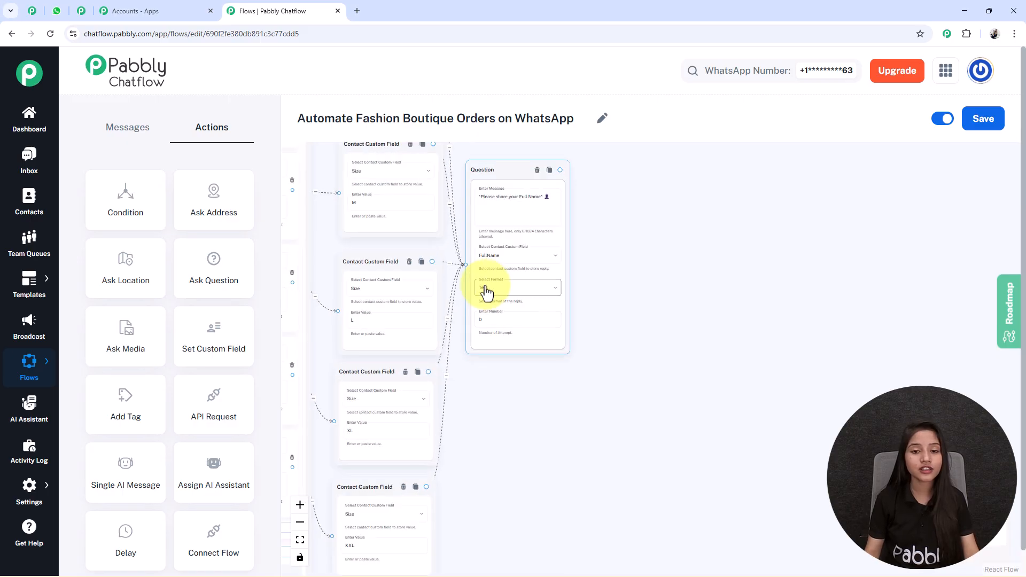
left_click_drag(651, 243, 631, 292)
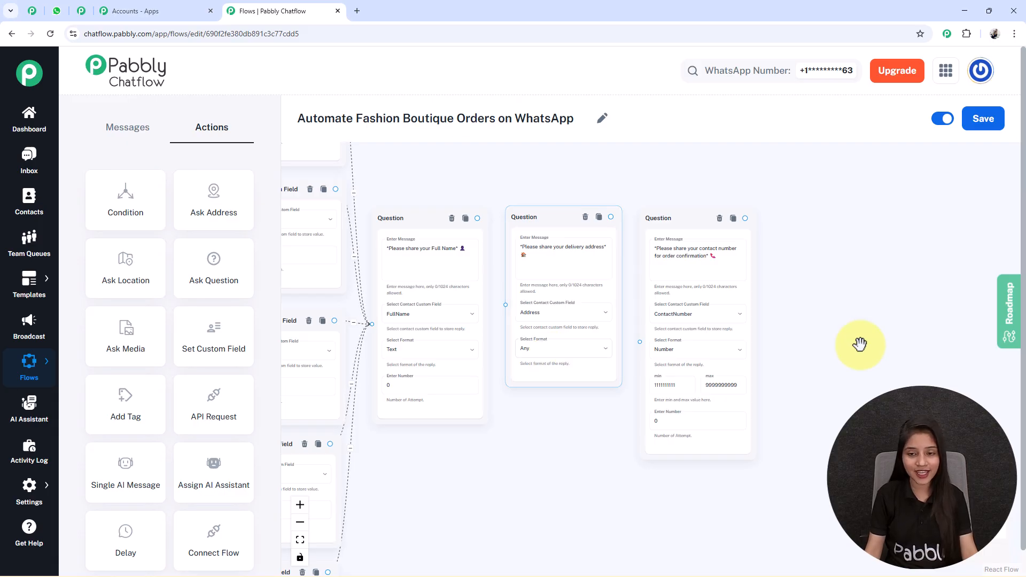
scroll(784, 289, "up", 3)
scroll(638, 262, "down", 3)
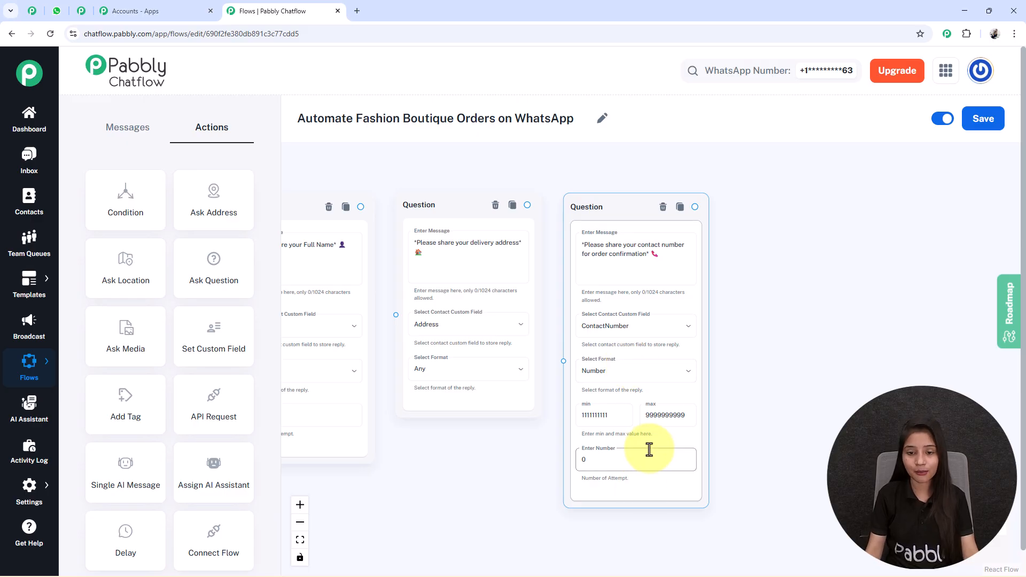
scroll(648, 444, "up", 3)
left_click(575, 395)
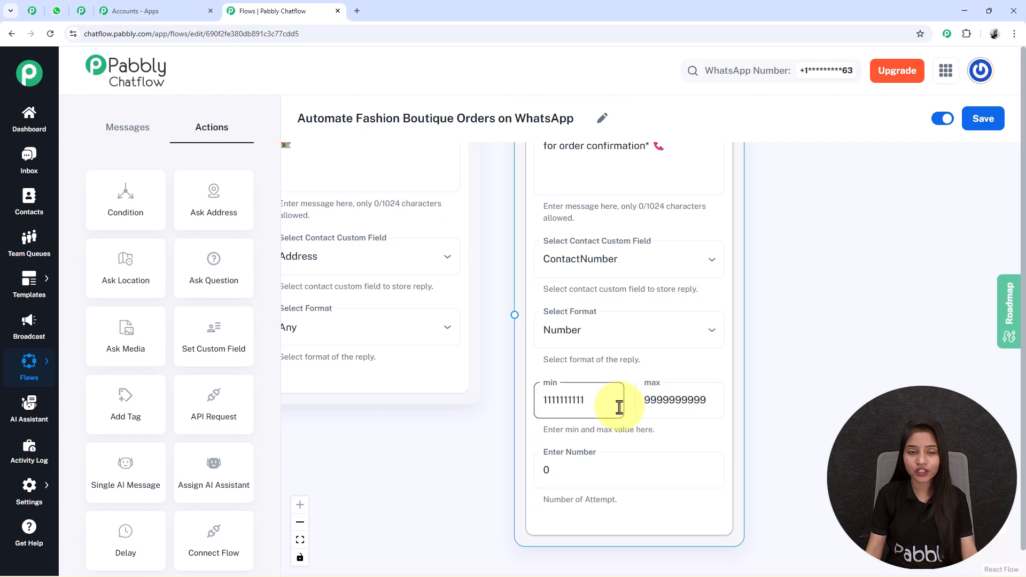
scroll(619, 406, "down", 3)
left_click_drag(488, 443, 636, 471)
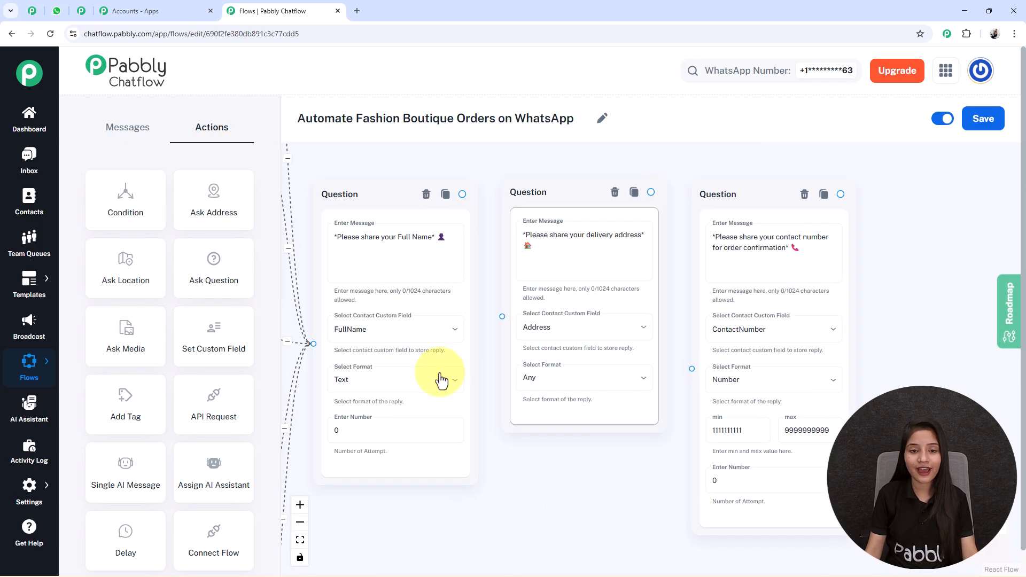
Connect the Full Name question to the delivery address question, and the delivery address question to the contact number question.
left_click(829, 344)
left_click(530, 232)
scroll(688, 362, "down", 3)
left_click_drag(688, 362, 464, 442)
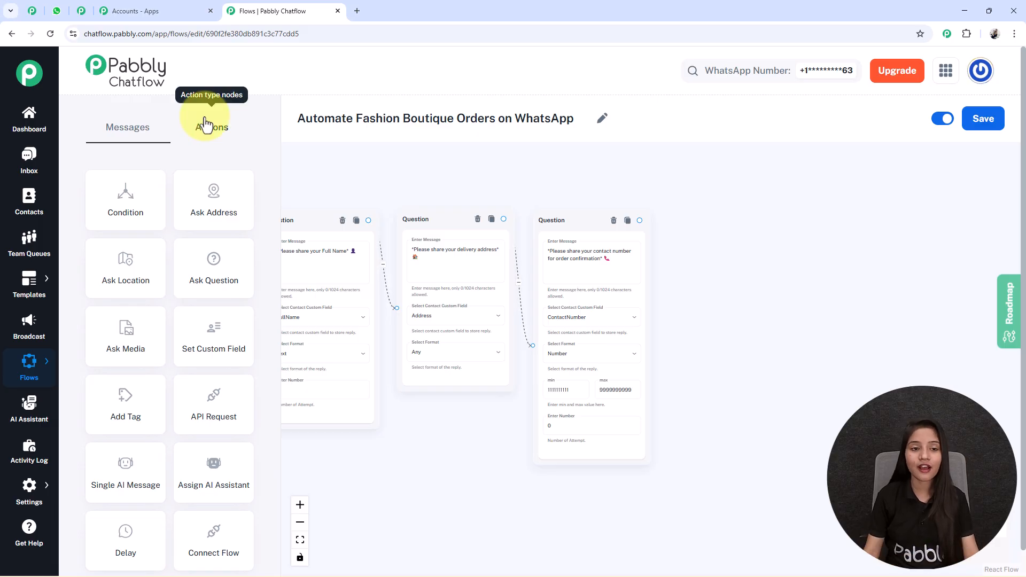
Add a Text Button node beyond the contact number question with the prepared "✅ *Your Order Has Been Placed Successfully!*" order details message.
left_click(120, 122)
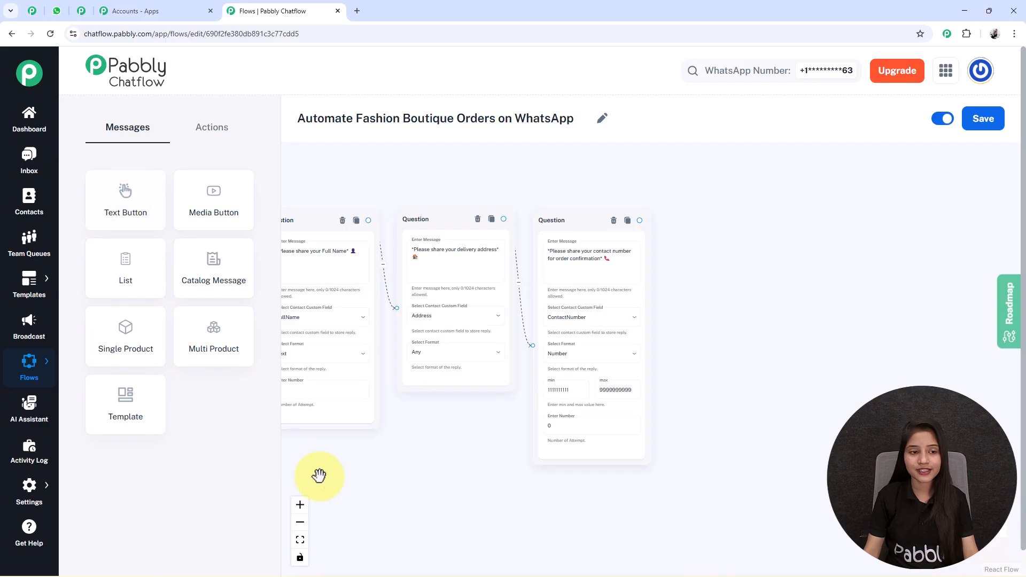
left_click_drag(378, 206, 949, 367)
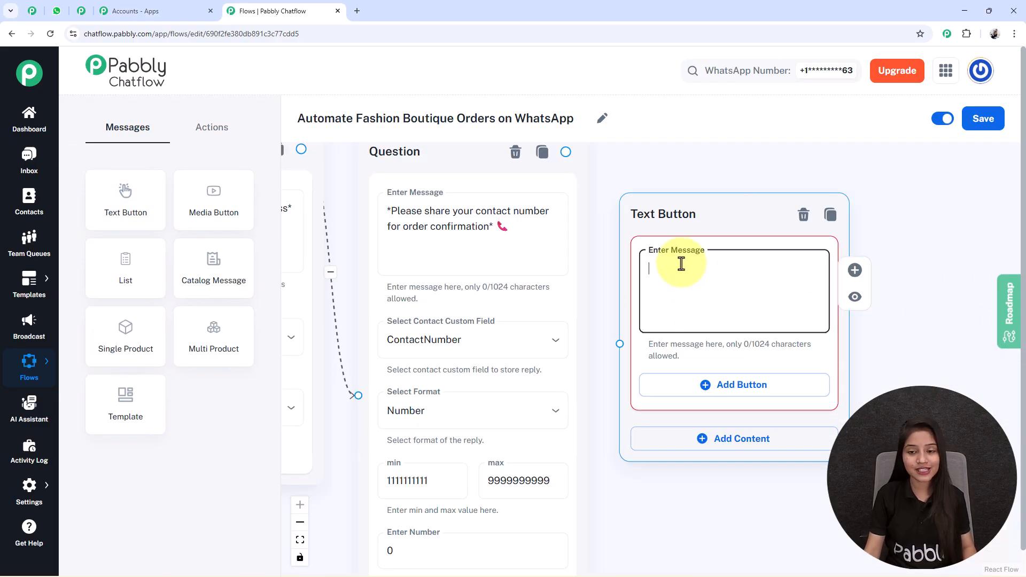
key("ctrl+v")
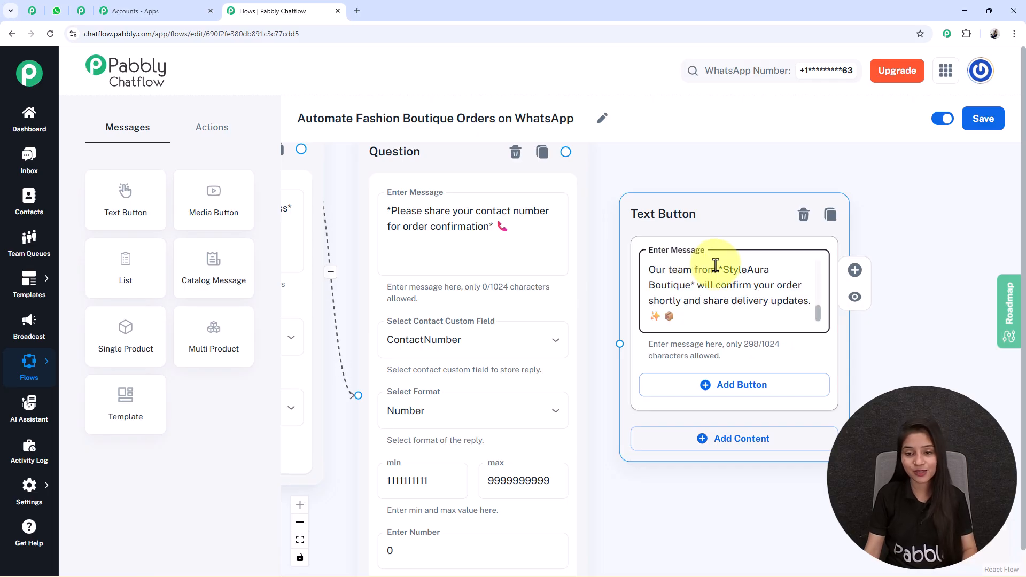
Review the order confirmation message and compare its custom field variables with the fields stored by the question nodes.
scroll(715, 266, "up", 5)
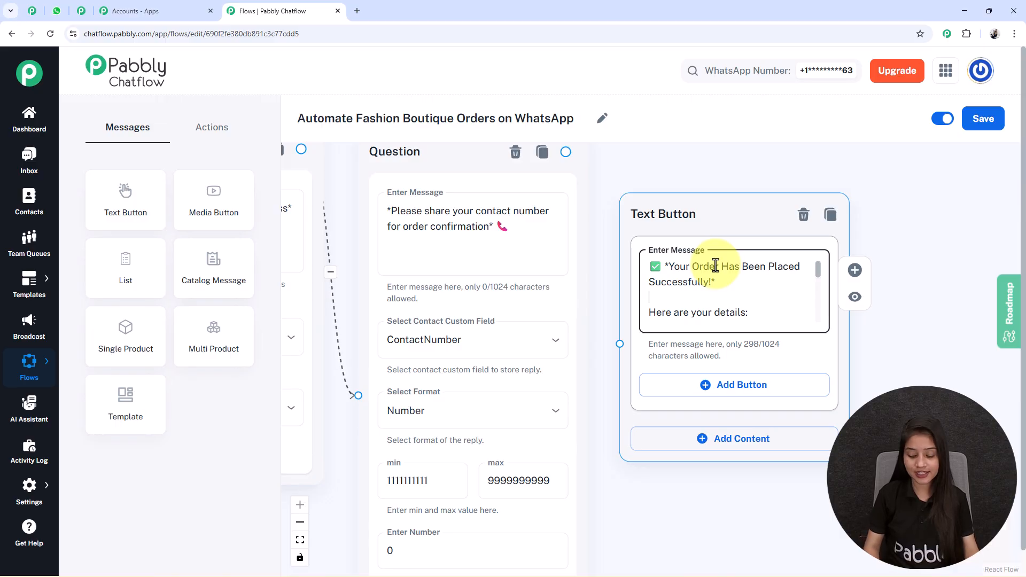
scroll(715, 266, "down", 2)
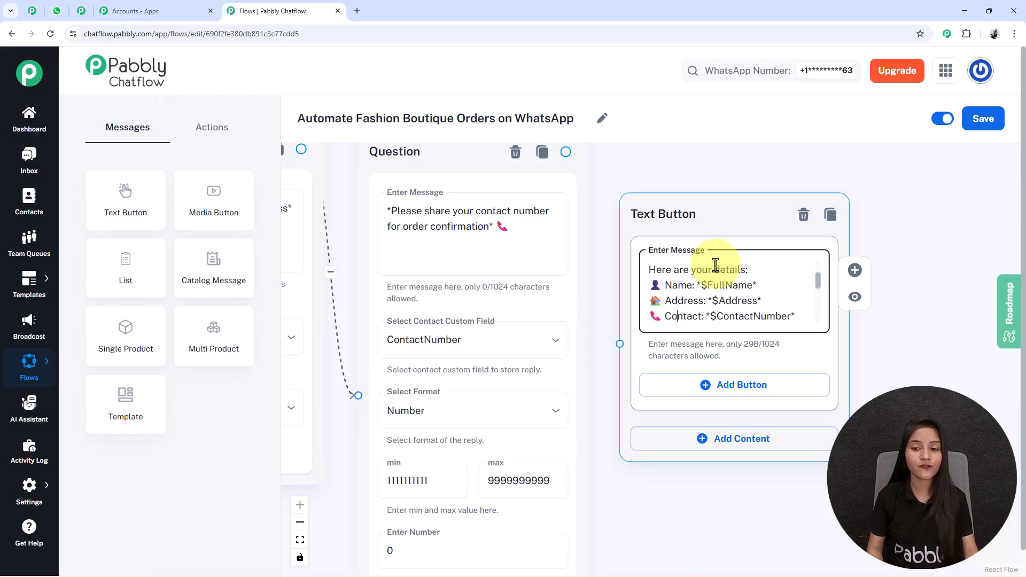
scroll(715, 266, "down", 1)
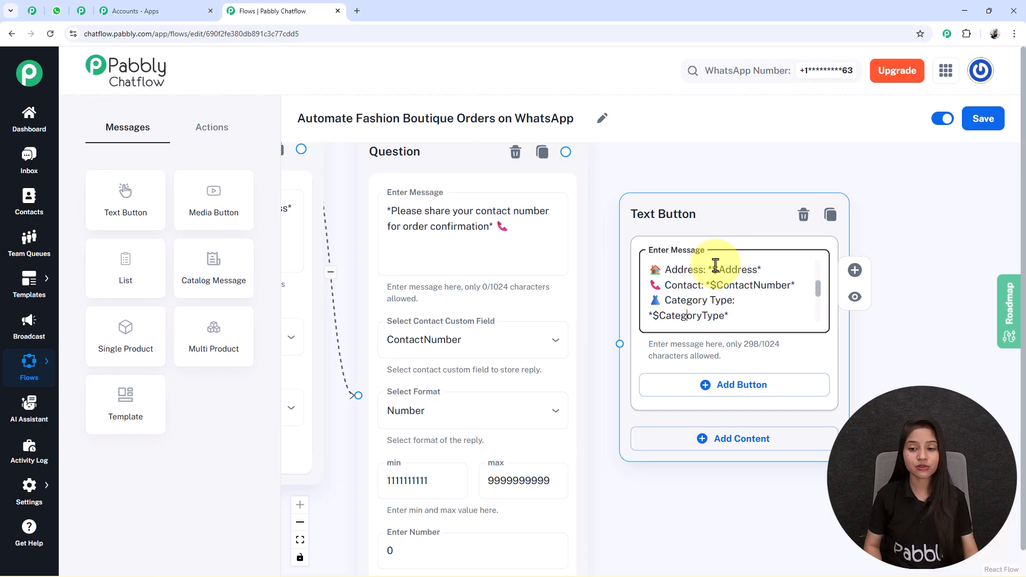
scroll(715, 265, "down", 1)
scroll(715, 266, "up", 2)
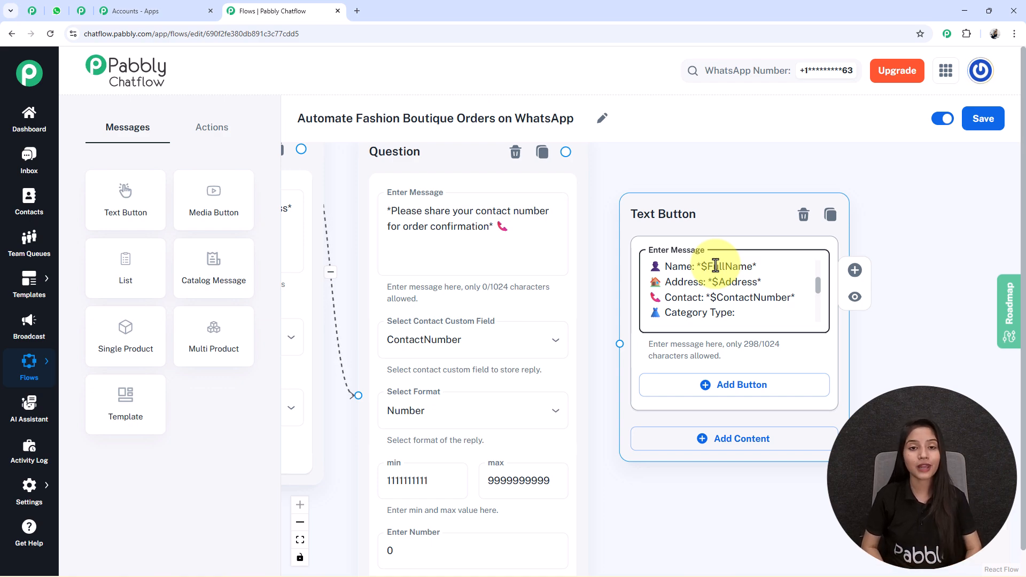
scroll(664, 433, "down", 3)
left_click_drag(664, 433, 785, 446)
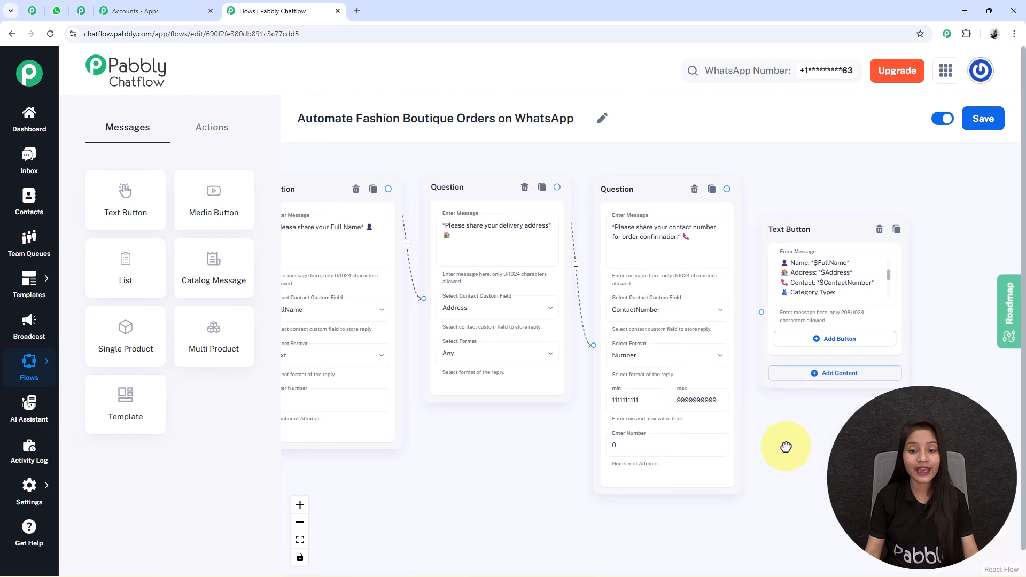
left_click_drag(440, 511, 501, 514)
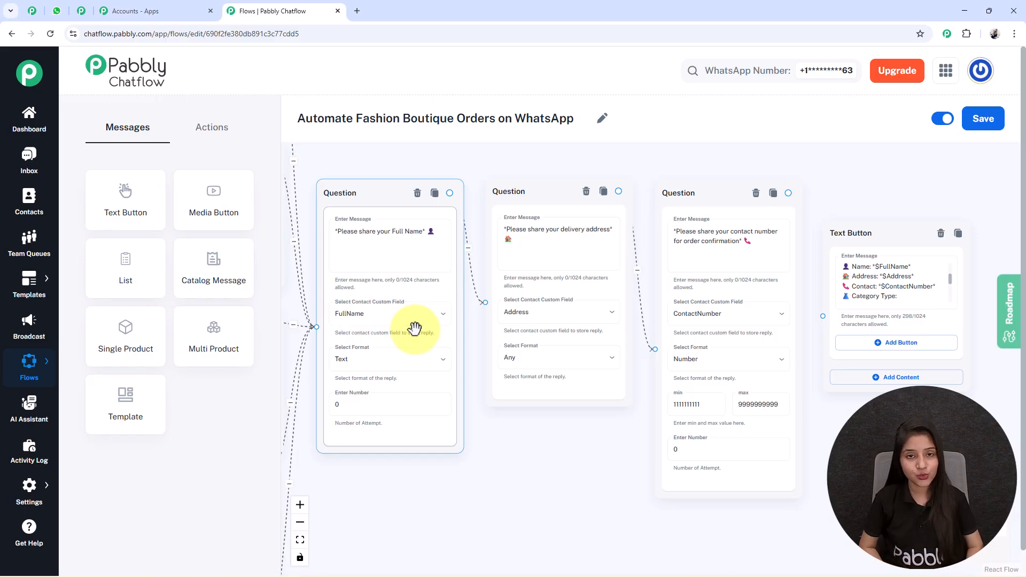
left_click(893, 286)
double_click(894, 267)
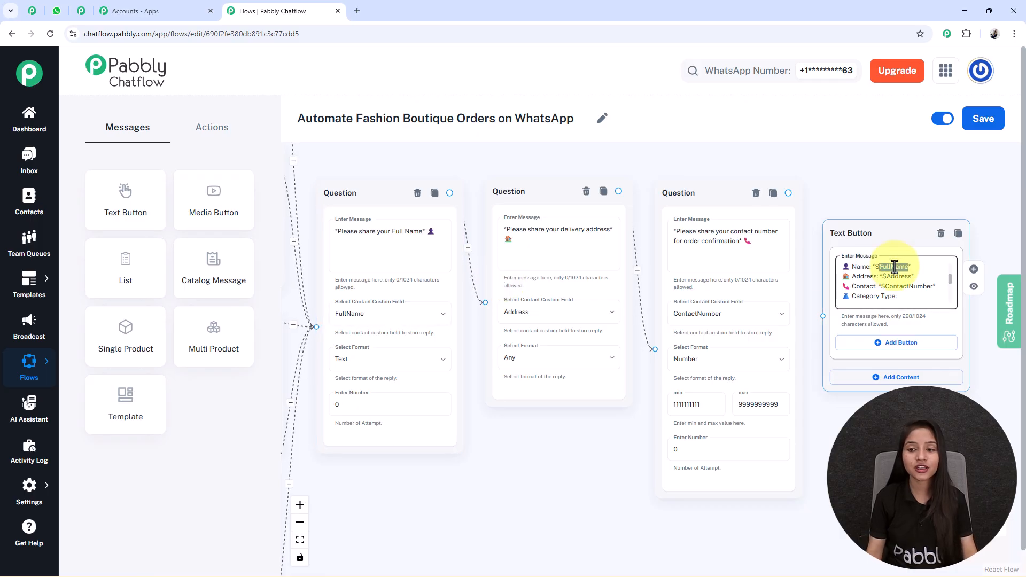
scroll(895, 267, "down", 6)
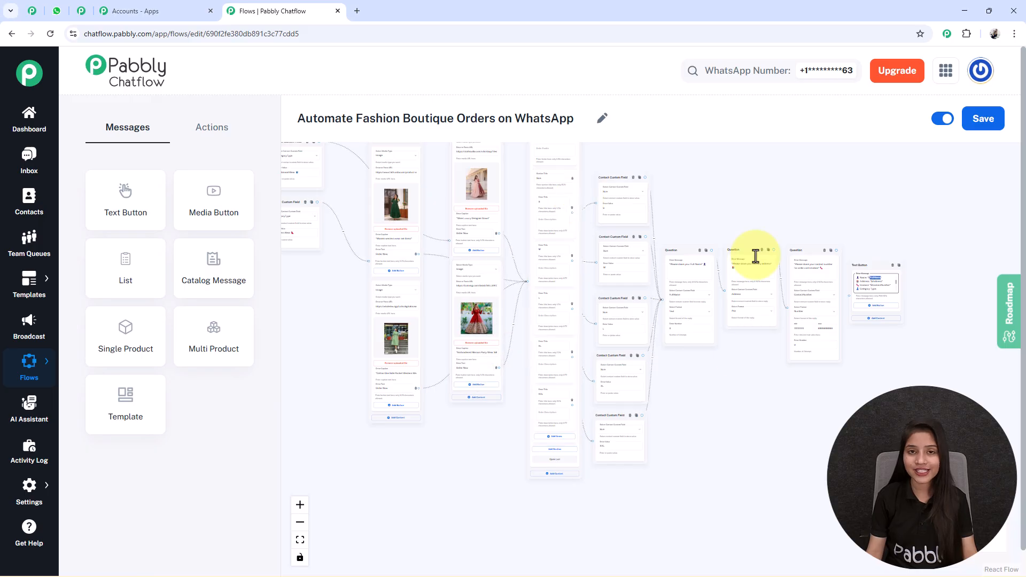
scroll(636, 339, "up", 3)
scroll(638, 339, "up", 2)
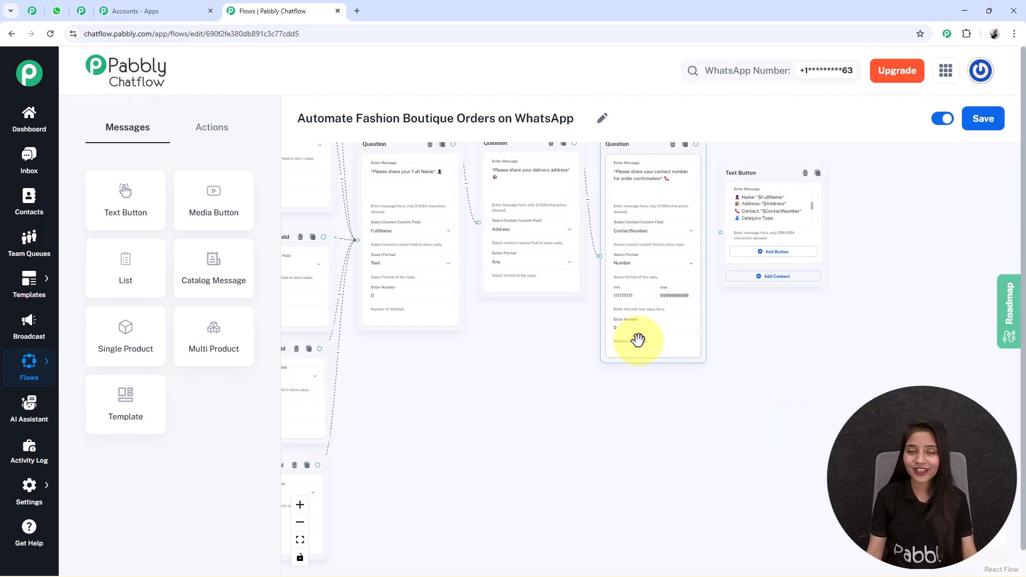
left_click_drag(780, 371, 738, 492)
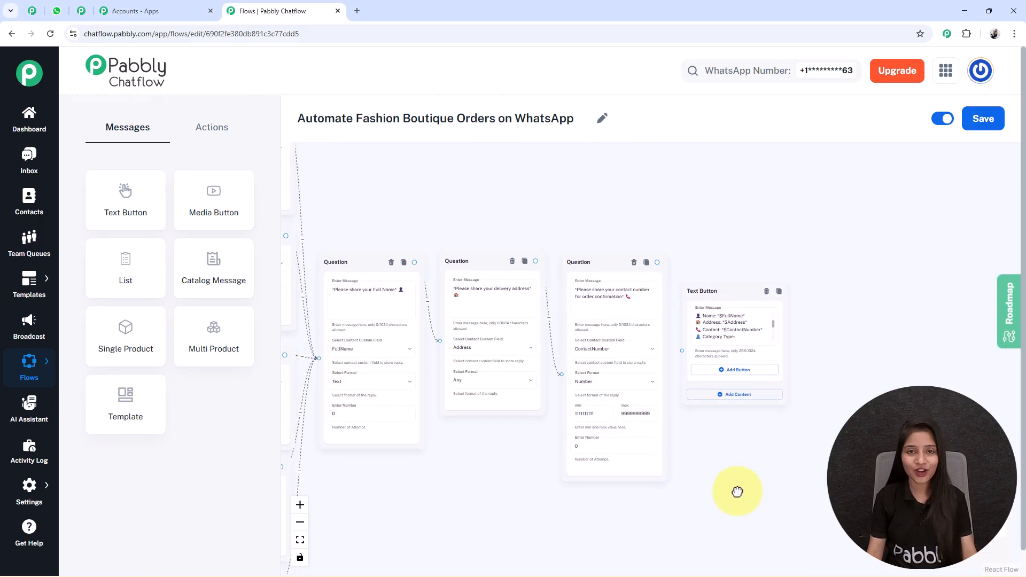
scroll(648, 307, "up", 1)
left_click_drag(655, 258, 687, 356)
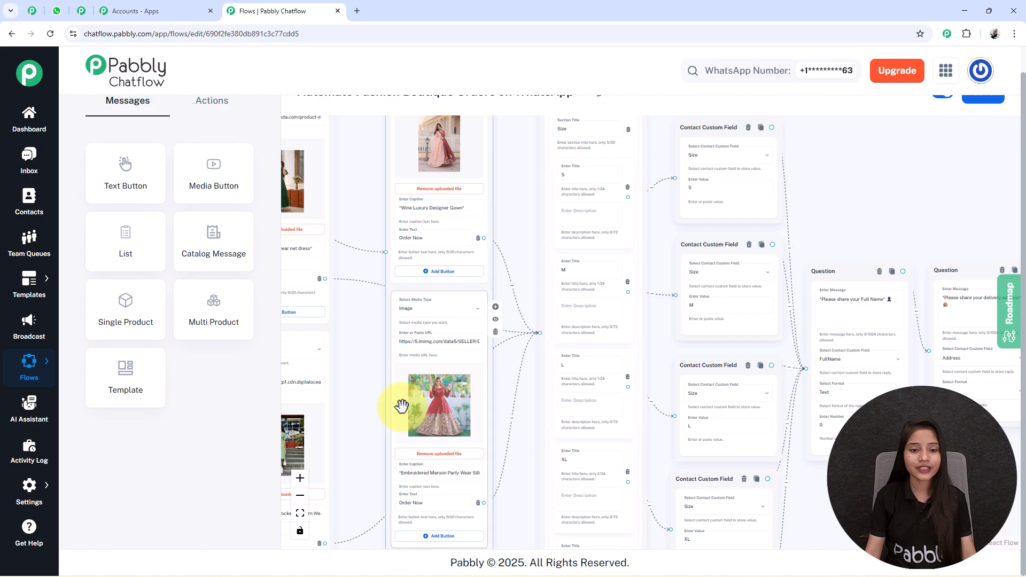
Connect the welcome message's Contact Us option to a new Text Button node containing the prepared StyleAura Boutique contact details message.
left_click_drag(374, 386, 943, 568)
left_click_drag(414, 298, 420, 438)
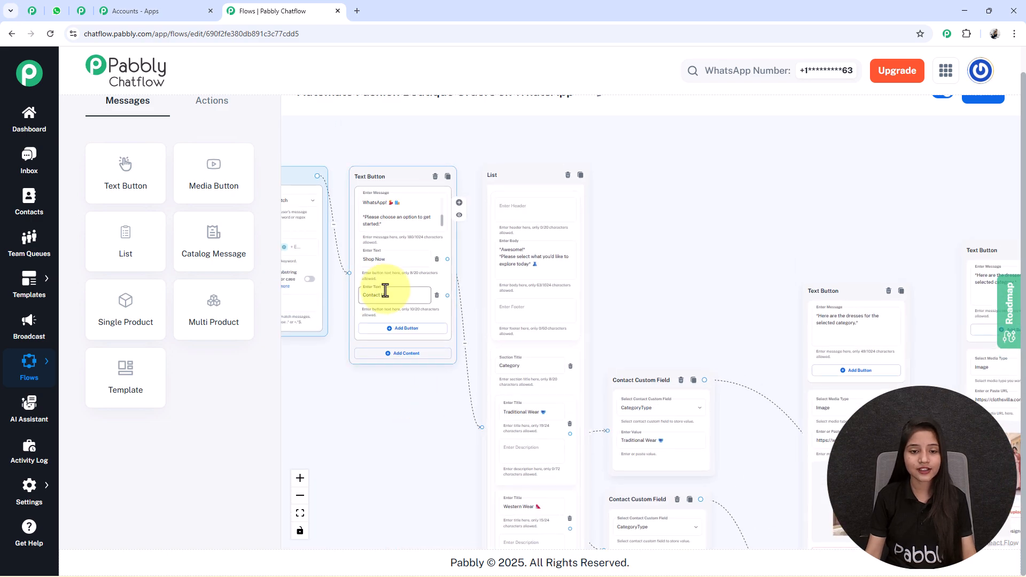
scroll(211, 277, "up", 1)
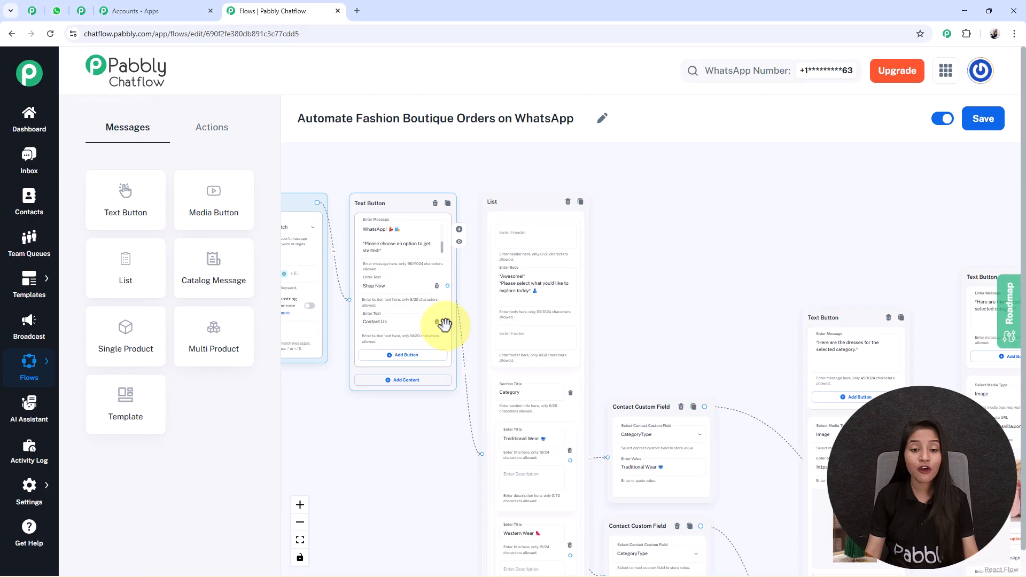
left_click_drag(446, 322, 700, 214)
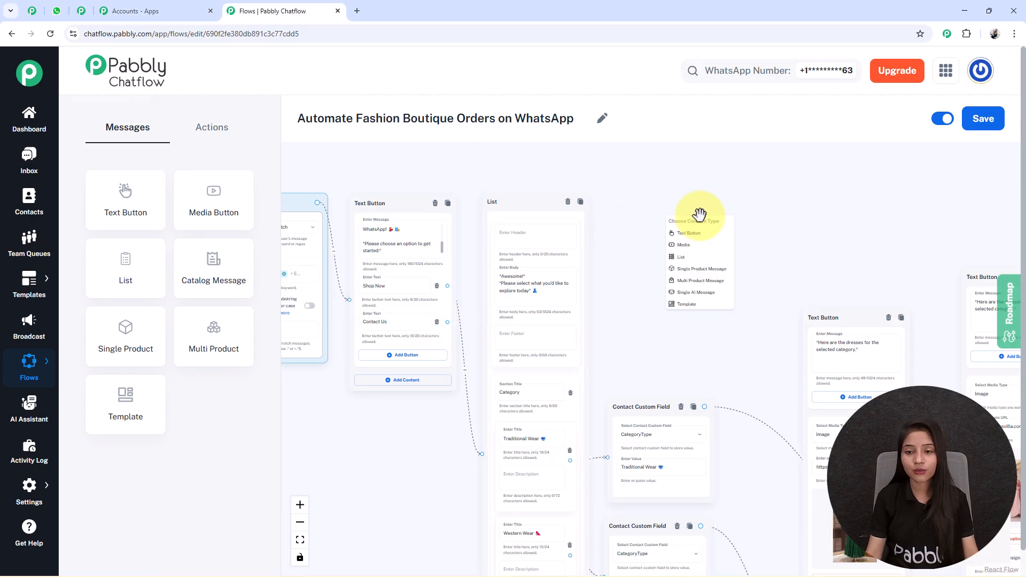
left_click(699, 238)
left_click_drag(717, 228, 667, 225)
left_click(683, 280)
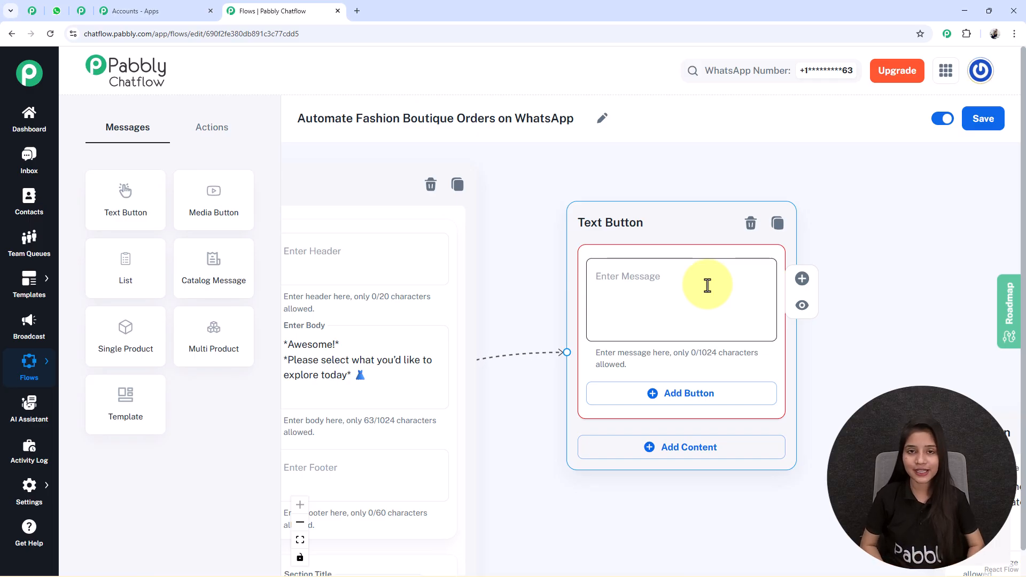
key("ctrl+v")
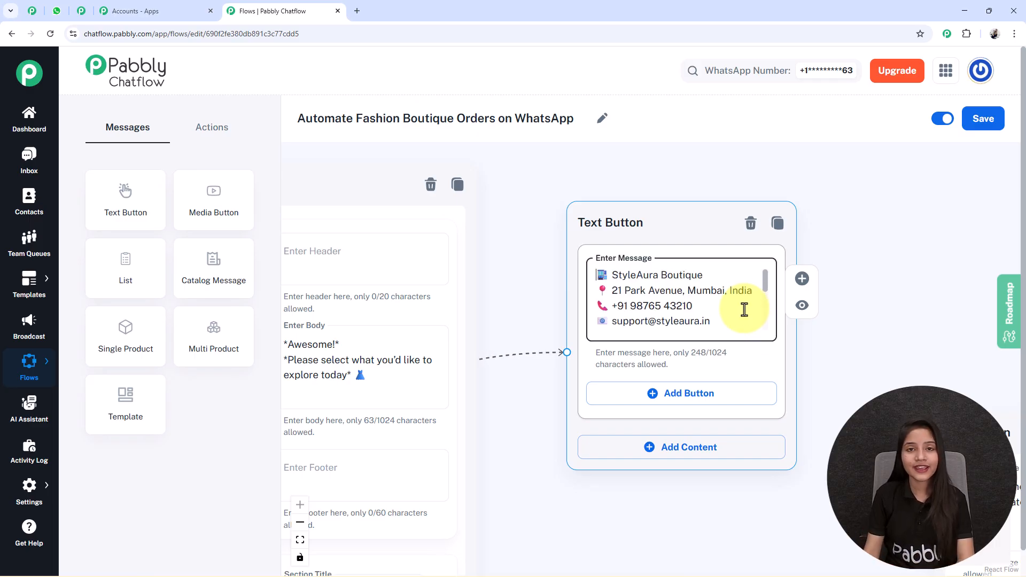
Fit the whole flow in view and save the Automate Fashion Boutique Orders on WhatsApp flow.
left_click(299, 539)
left_click_drag(442, 473, 438, 461)
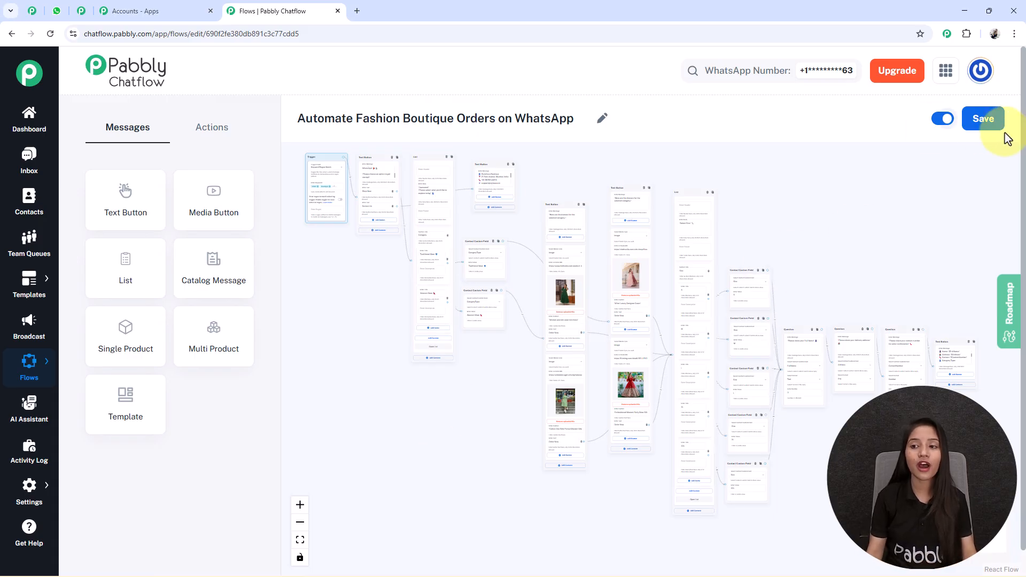
left_click(988, 121)
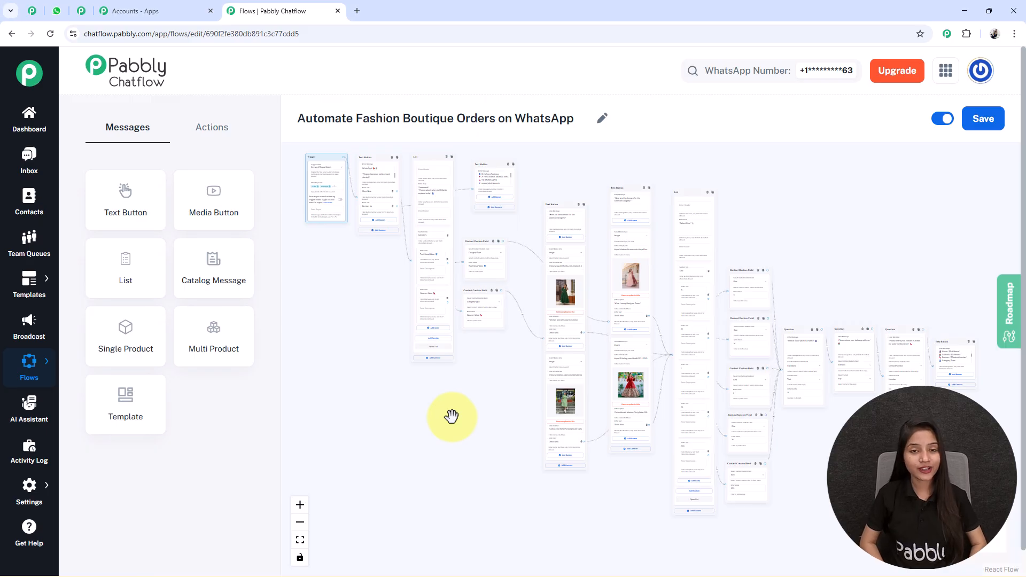
Switch to WhatsApp to review the test order conversation in the Boutique chat, and return to the Pabbly Chatflow flow.
left_click(47, 9)
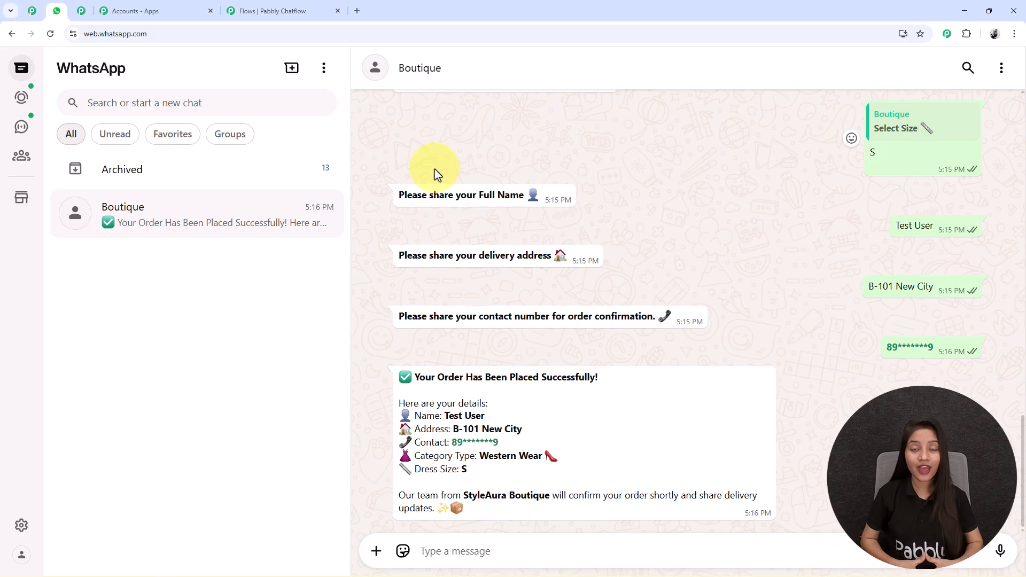
left_click(282, 8)
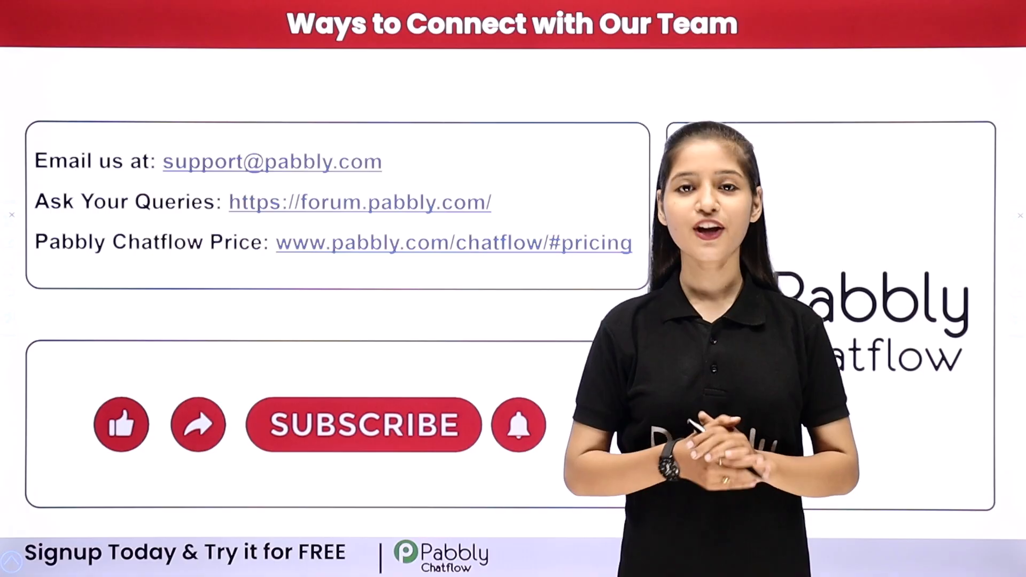